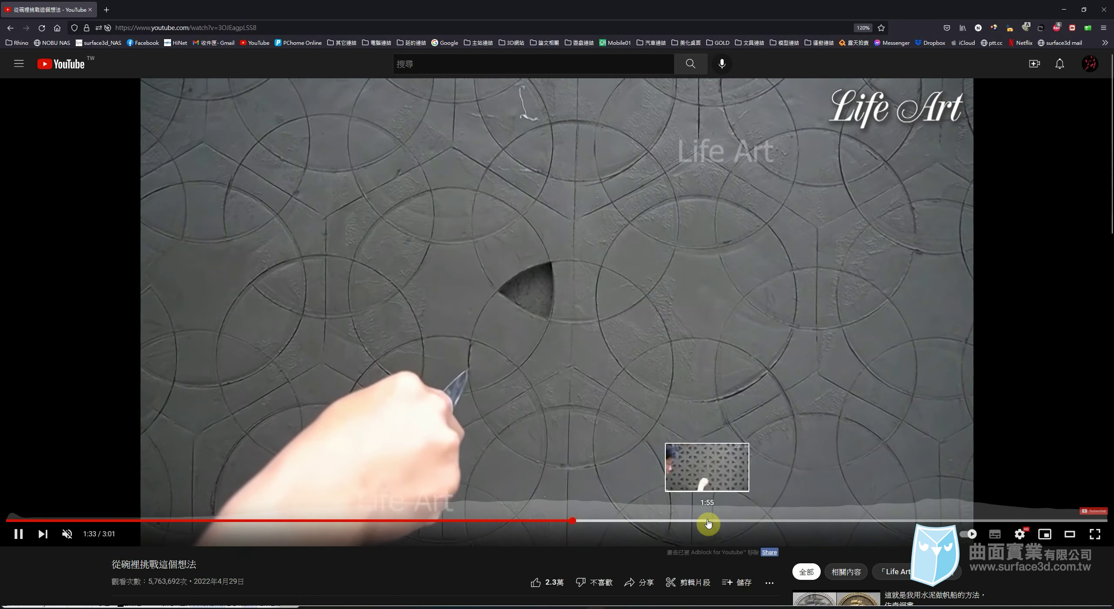
# Skip through the reference video to see the pattern being carved and woven, up to 2:50, and pause it there.
pyautogui.click(710, 521)
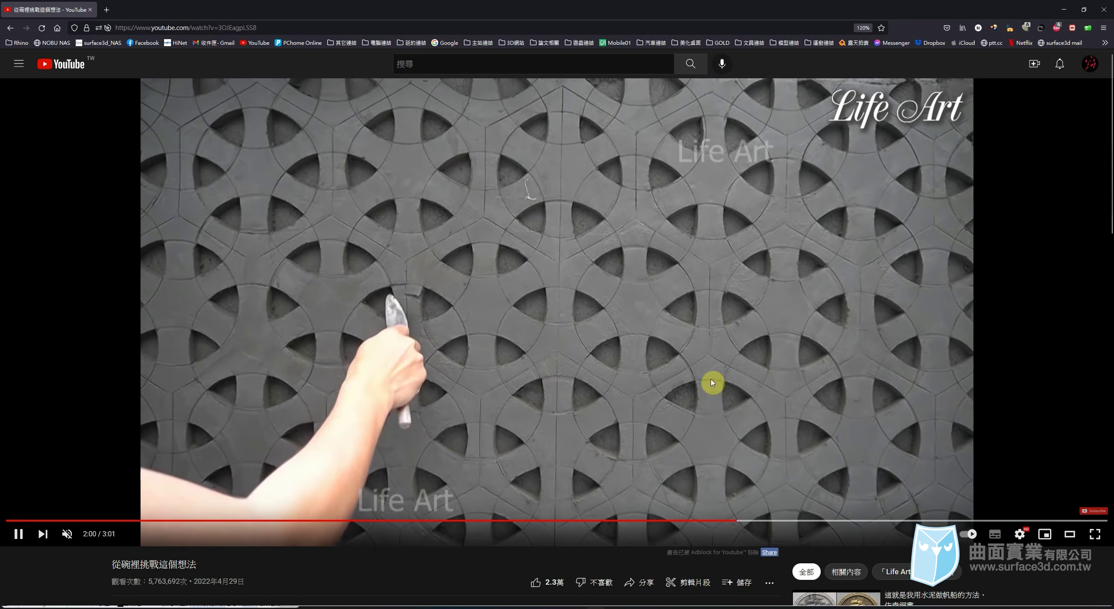
pyautogui.click(848, 528)
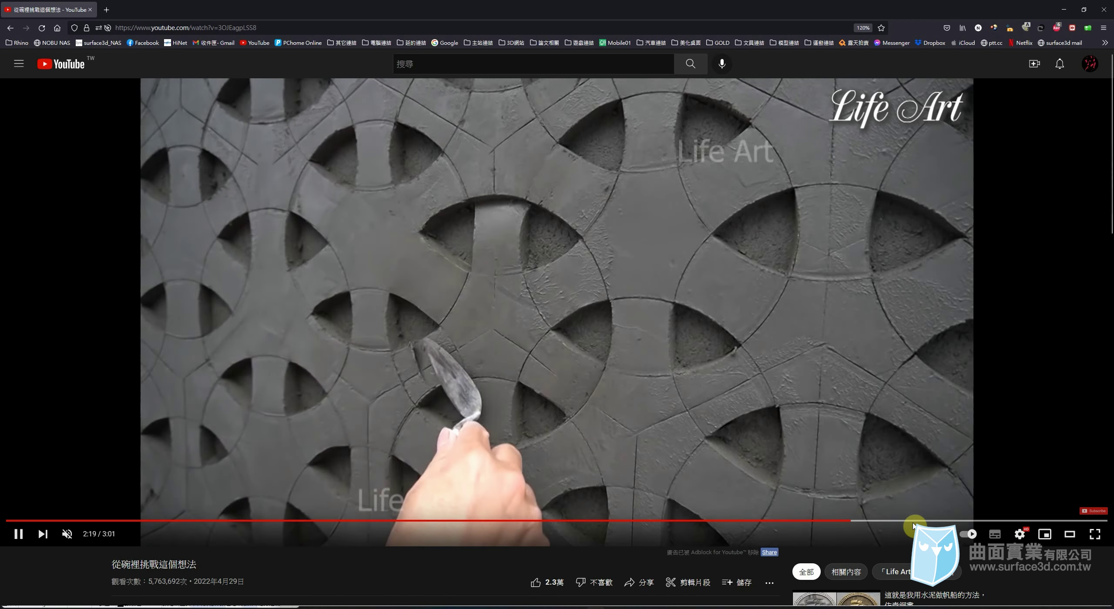
pyautogui.click(949, 521)
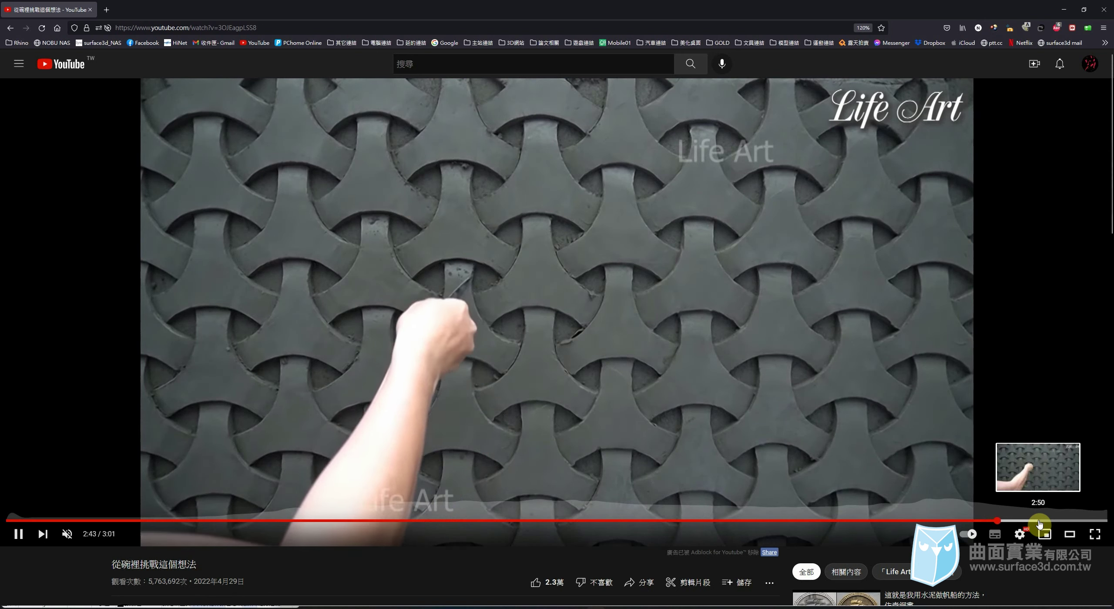
pyautogui.click(1039, 522)
pyautogui.click(700, 338)
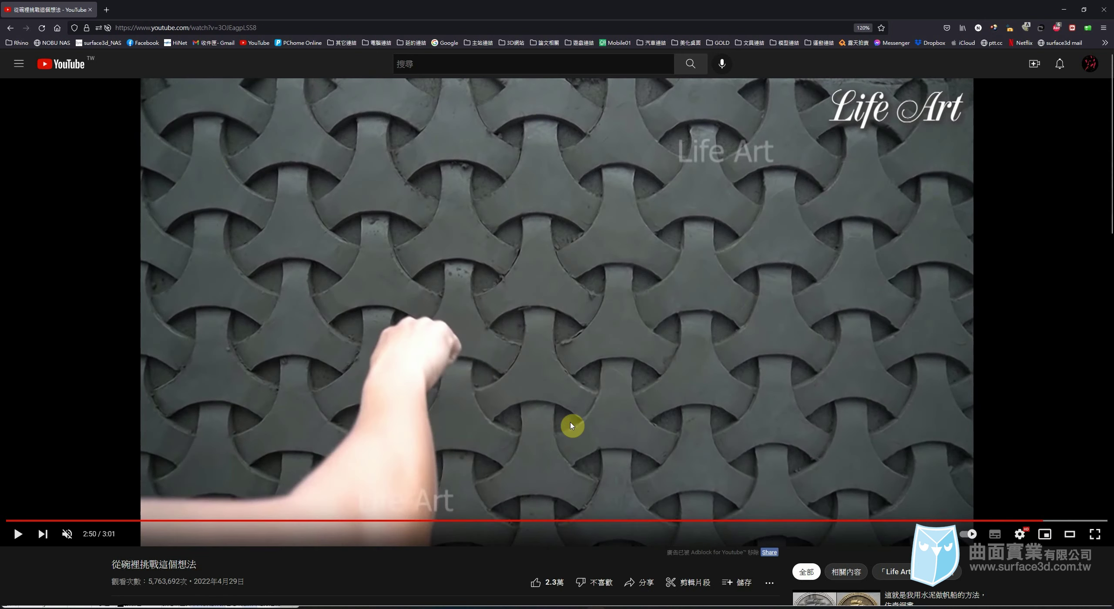
# Switch to the Rhino example model and examine the woven pattern on the curved shell and flat panel, plus the plain base surfaces.
pyautogui.moveTo(579, 603)
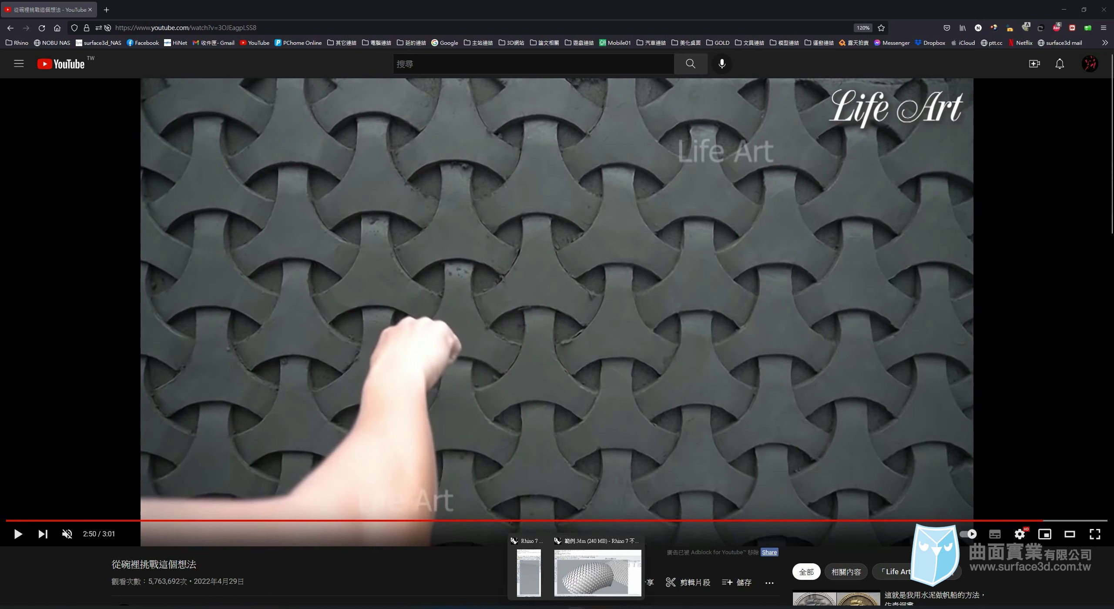
pyautogui.click(593, 587)
pyautogui.moveTo(585, 376); pyautogui.dragTo(802, 413, button='right')
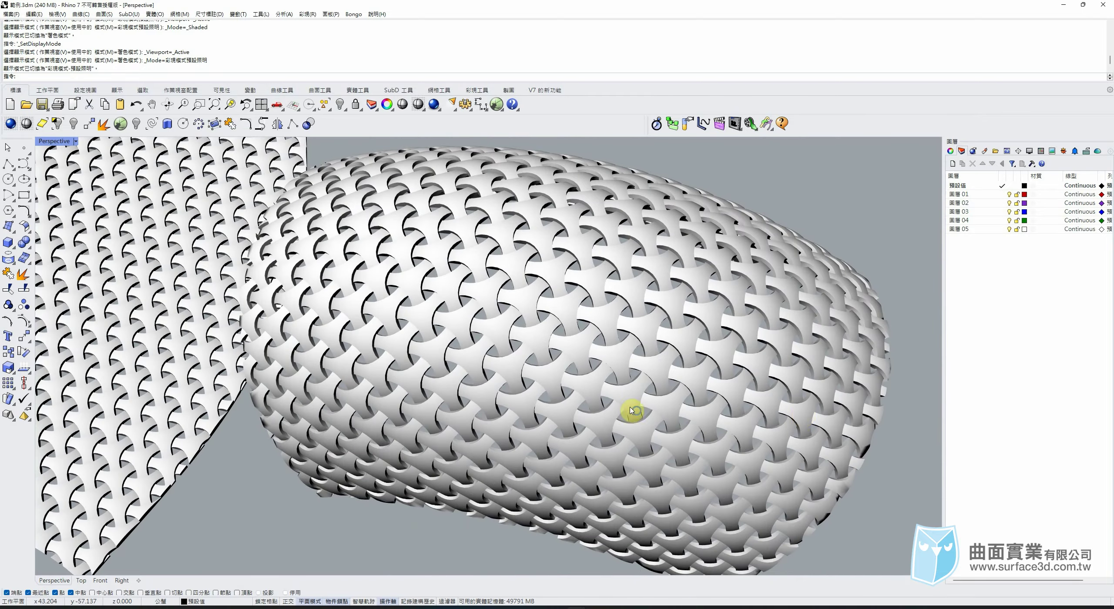
pyautogui.moveTo(631, 409); pyautogui.dragTo(656, 418, button='right')
pyautogui.scroll(-2, 657, 418)
pyautogui.scroll(3, 705, 396)
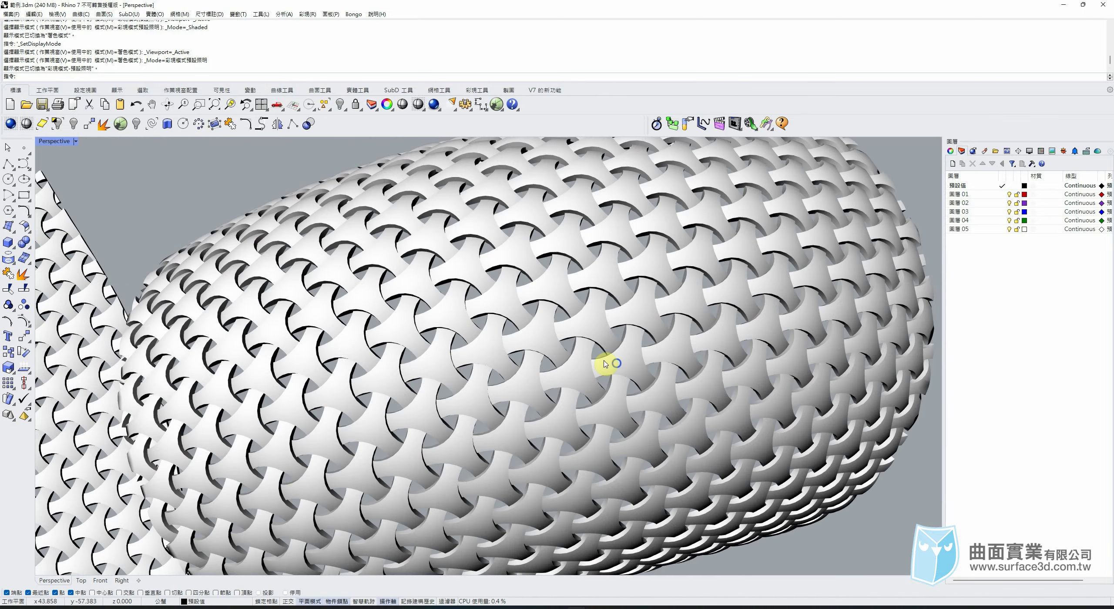
pyautogui.moveTo(604, 365); pyautogui.dragTo(666, 306, button='right')
pyautogui.scroll(3, 627, 226)
pyautogui.moveTo(625, 239); pyautogui.dragTo(609, 237, button='right')
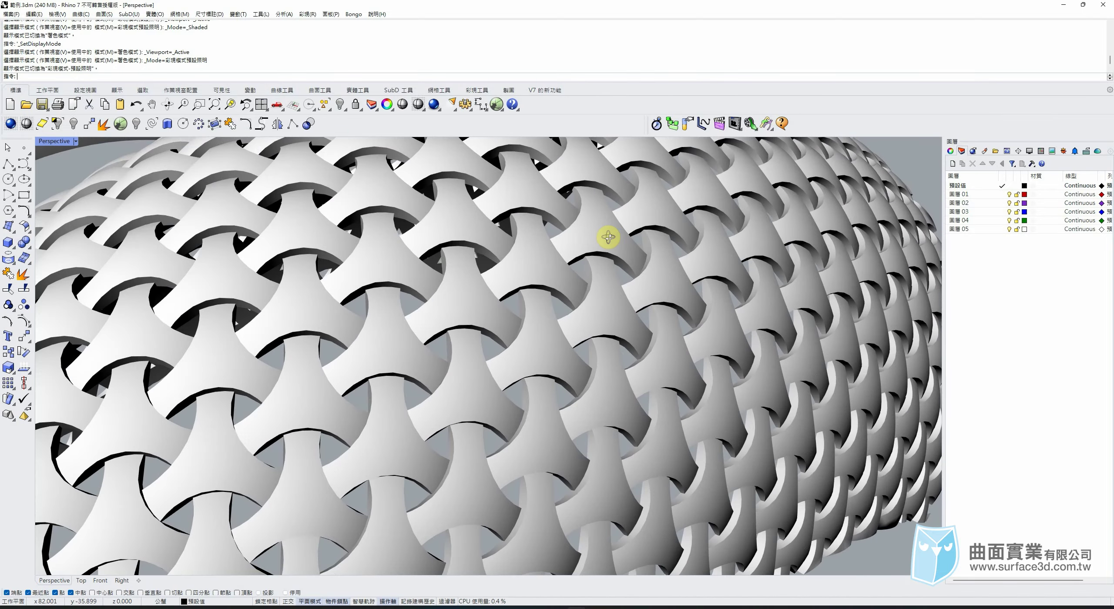
pyautogui.scroll(1, 608, 237)
pyautogui.scroll(1, 575, 331)
pyautogui.scroll(1, 533, 309)
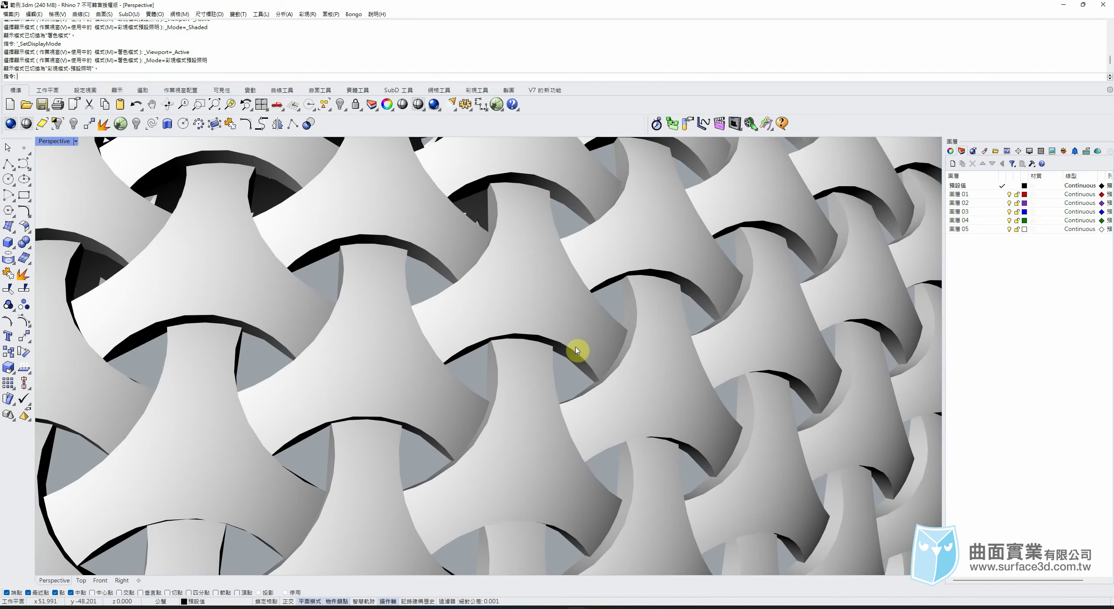
pyautogui.scroll(-10, 576, 350)
pyautogui.scroll(4, 417, 478)
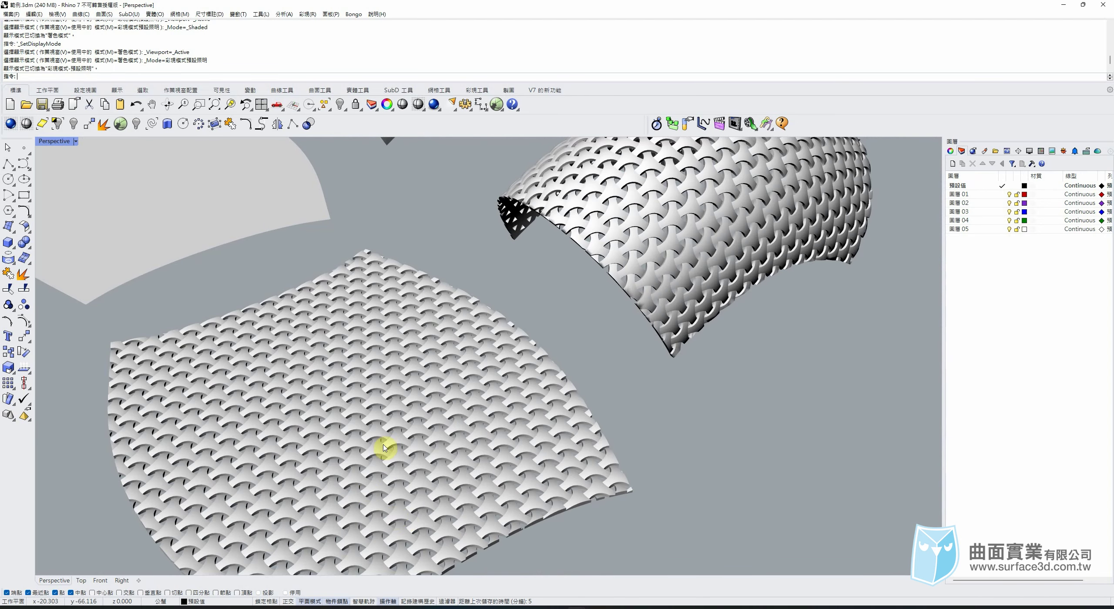
pyautogui.scroll(-4, 614, 455)
pyautogui.scroll(2, 553, 294)
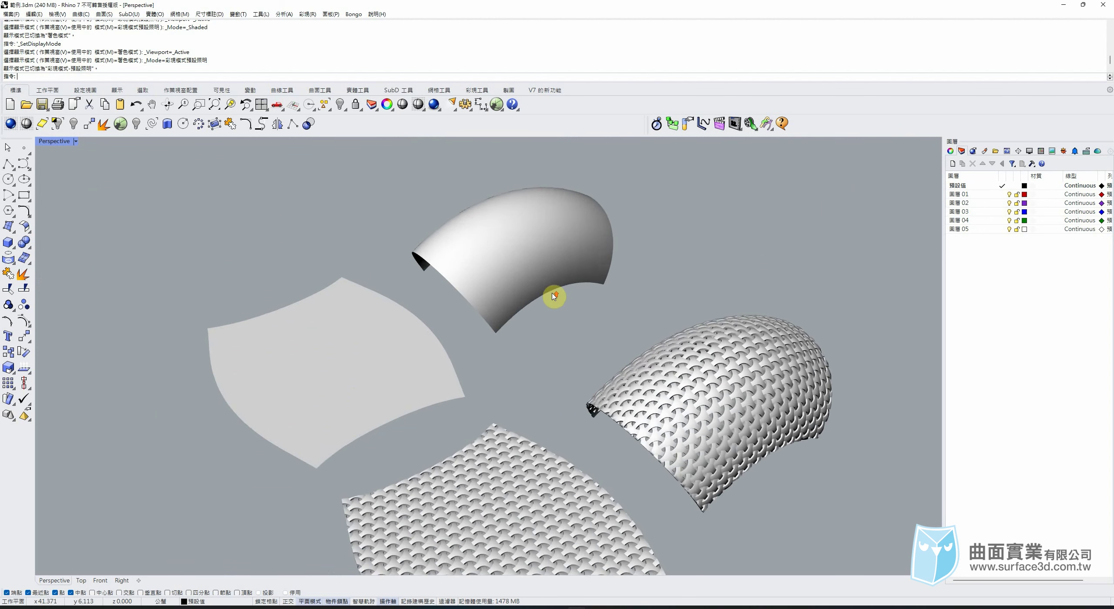
pyautogui.scroll(2, 522, 332)
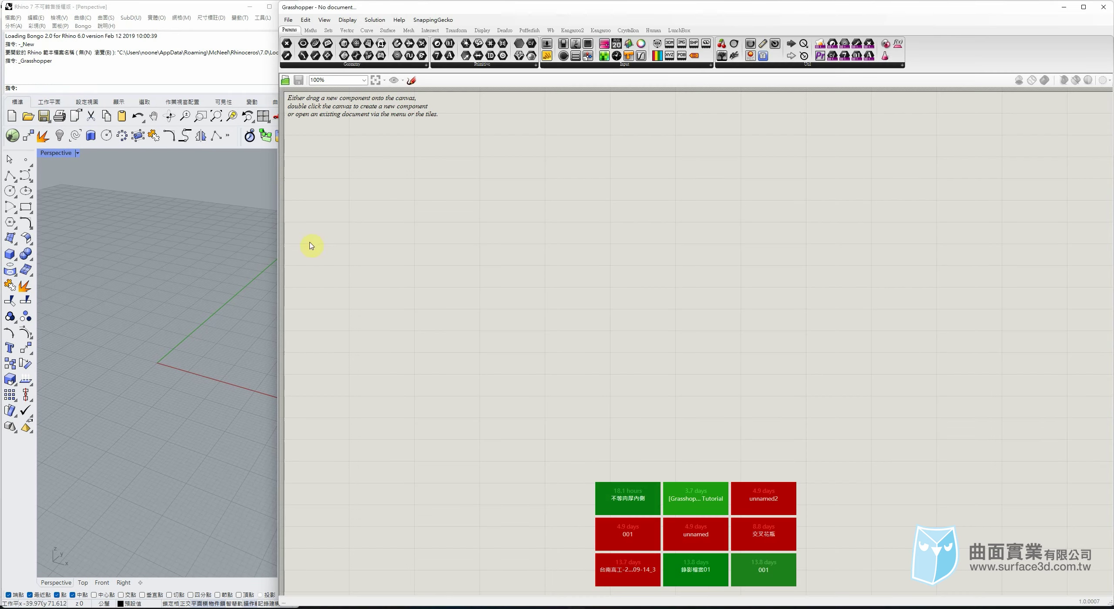
# Show the Top view in Rhino and add a Hexagonal grid component to the Grasshopper canvas.
pyautogui.click(83, 583)
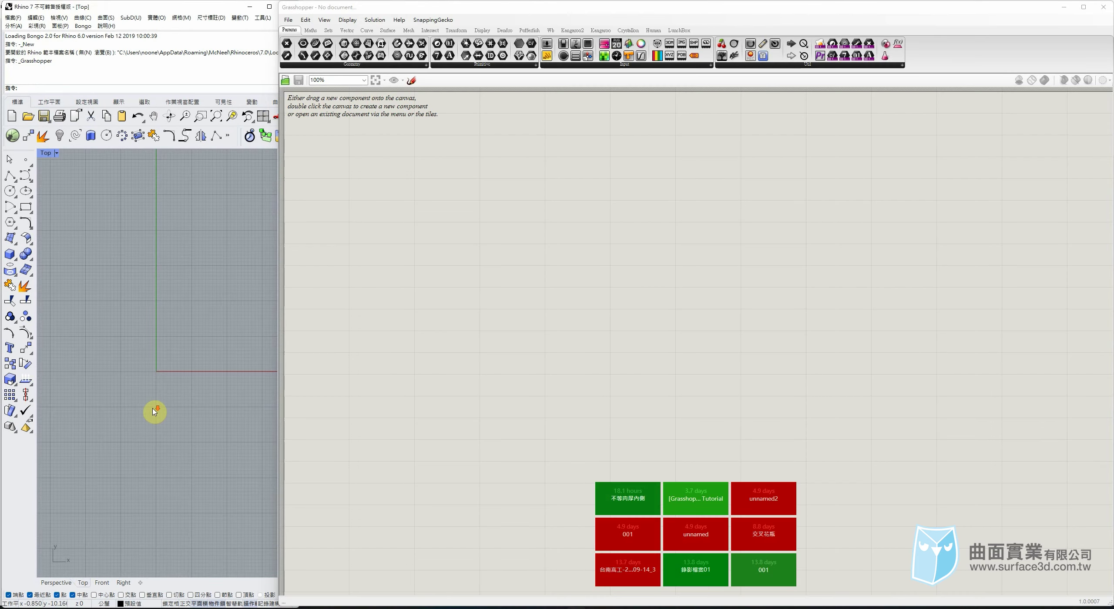
pyautogui.click(354, 30)
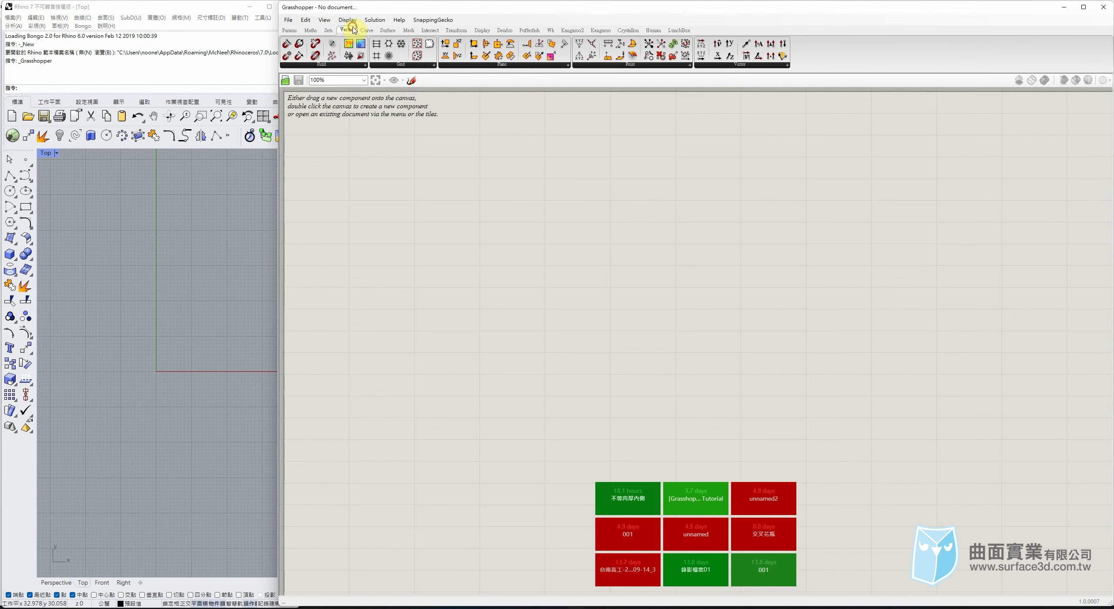
pyautogui.moveTo(387, 48); pyautogui.dragTo(440, 240)
pyautogui.scroll(6, 168, 363)
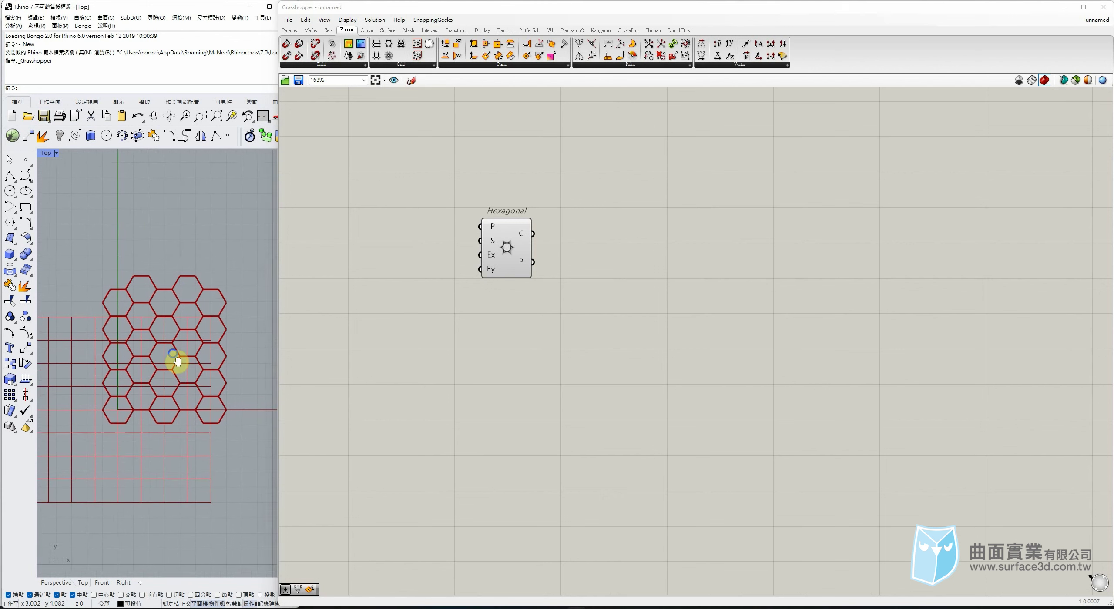
pyautogui.scroll(3, 150, 398)
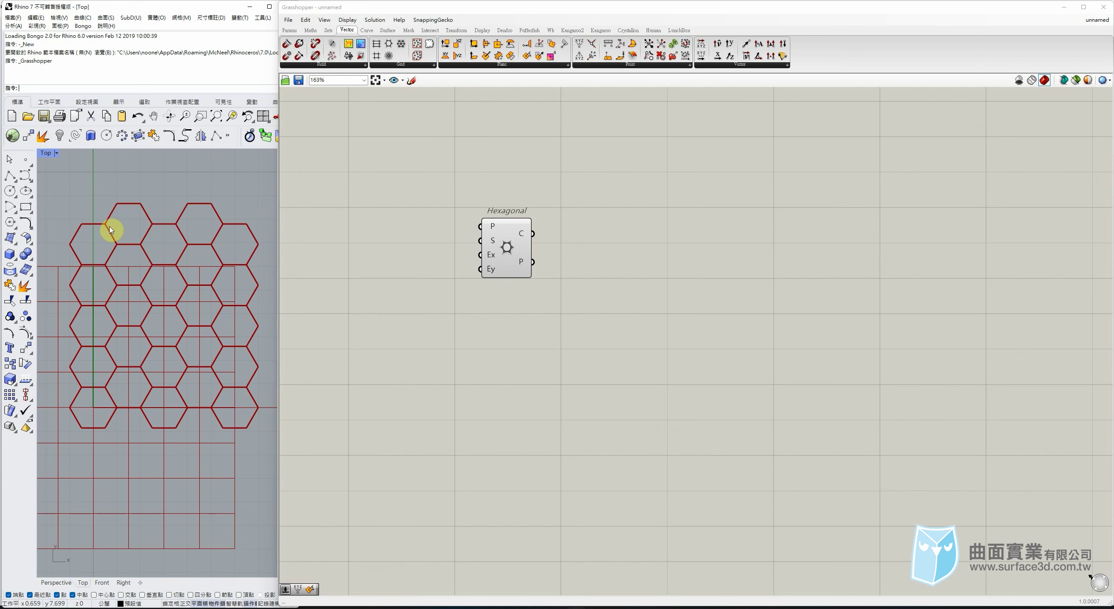
# Add a Construct Point component and connect its Pt output to the P input of the Hexagonal grid.
pyautogui.moveTo(483, 279); pyautogui.dragTo(553, 292, button='right')
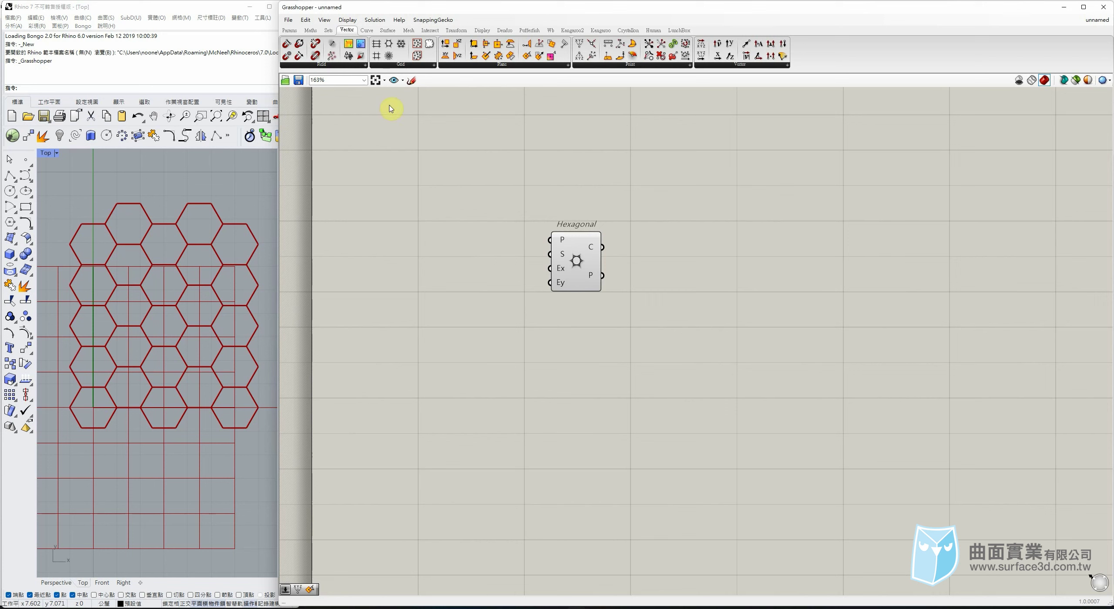
pyautogui.moveTo(579, 51); pyautogui.dragTo(550, 239)
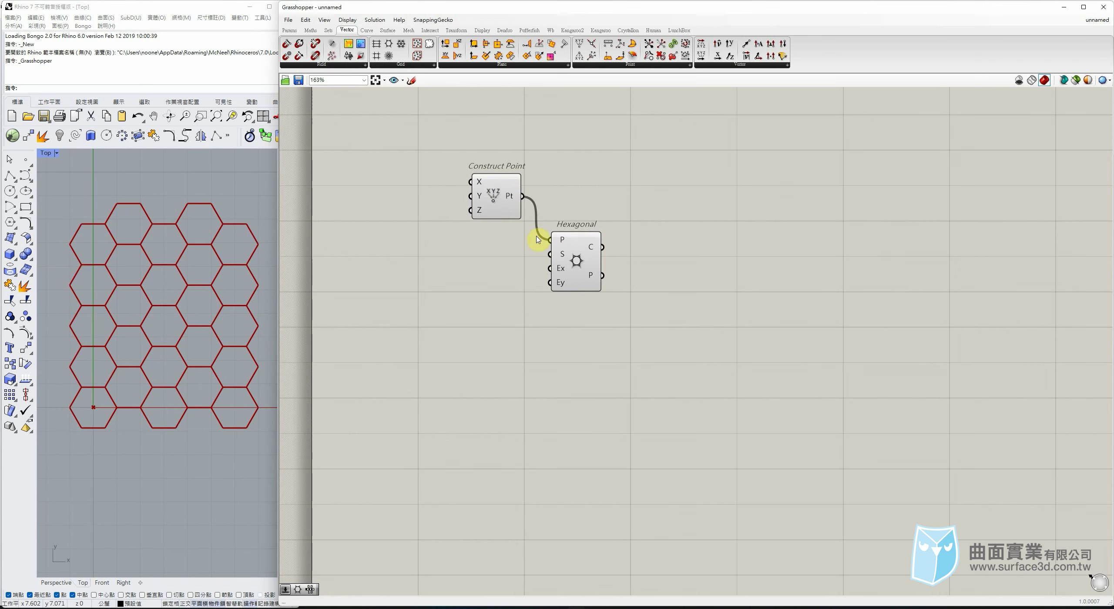
pyautogui.click(508, 211)
pyautogui.click(564, 265)
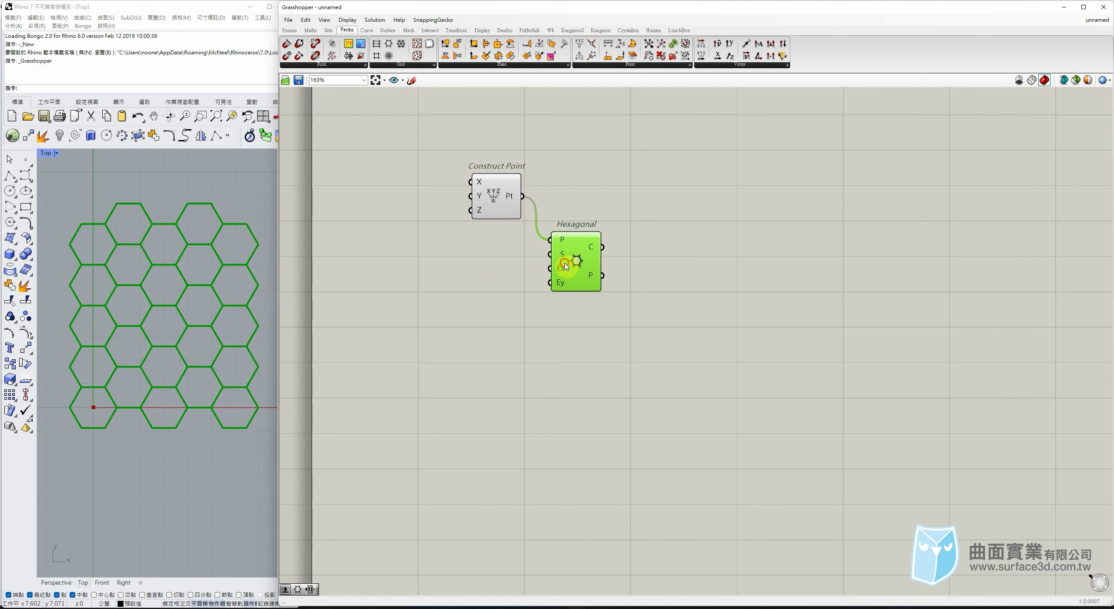
pyautogui.click(464, 289)
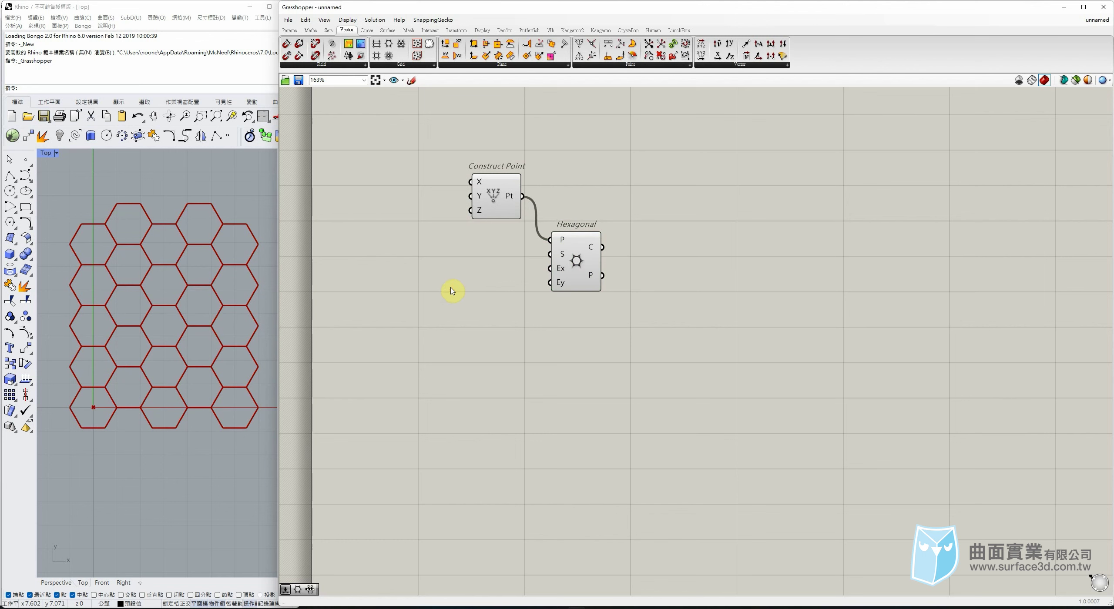
# Create a number slider with the value 2 and connect it to both the Ex and Ey inputs of the Hexagonal grid.
pyautogui.doubleClick(476, 287)
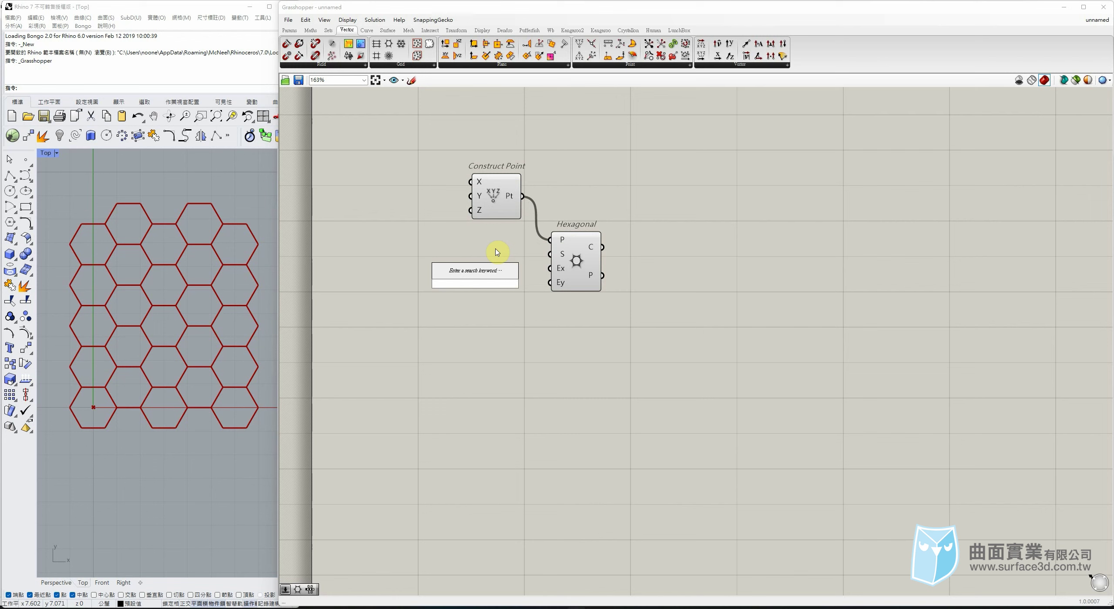
pyautogui.write('2')
pyautogui.press('Return')
pyautogui.moveTo(533, 284)
pyautogui.mouseDown()
pyautogui.moveTo(550, 269)
pyautogui.moveTo(552, 282)
pyautogui.moveTo(518, 285)
pyautogui.mouseUp()
pyautogui.click(490, 338)
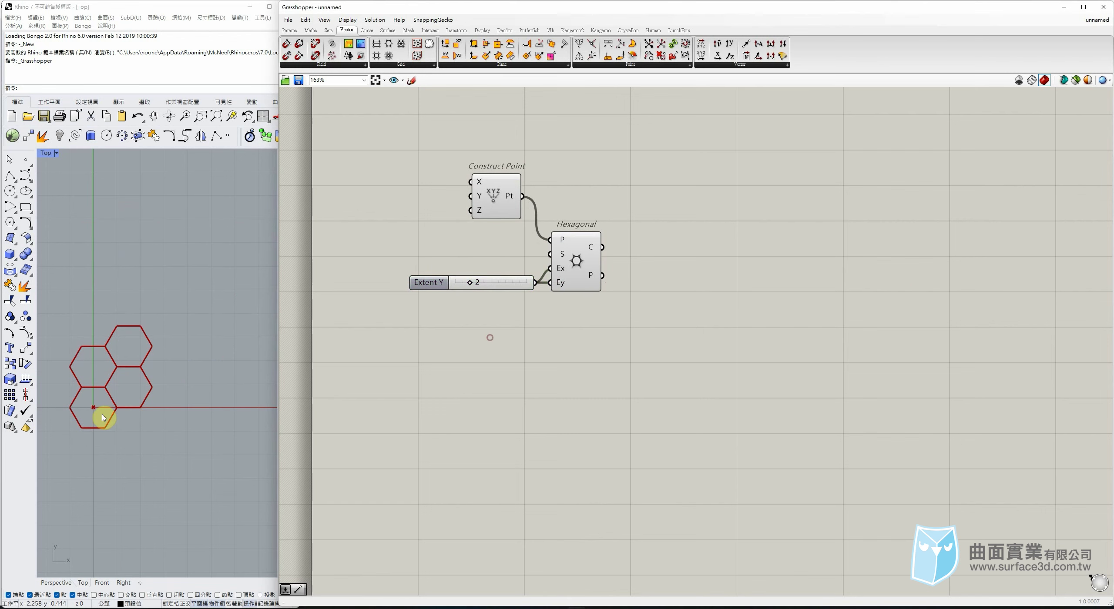
pyautogui.moveTo(102, 416); pyautogui.dragTo(156, 393, button='right')
pyautogui.scroll(2, 144, 343)
pyautogui.moveTo(504, 284); pyautogui.dragTo(503, 285)
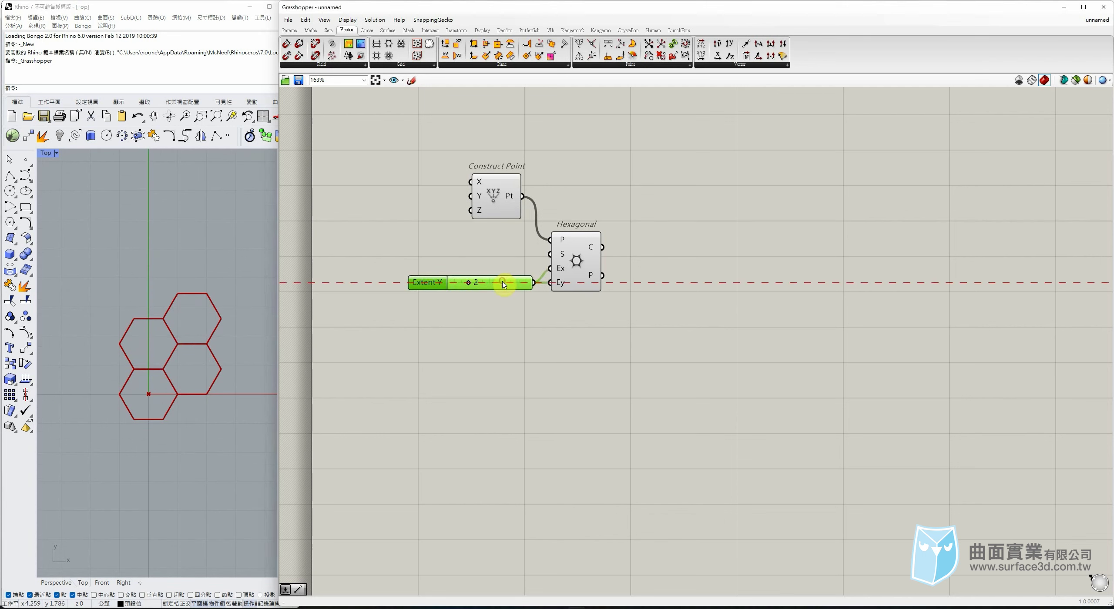
pyautogui.click(721, 273)
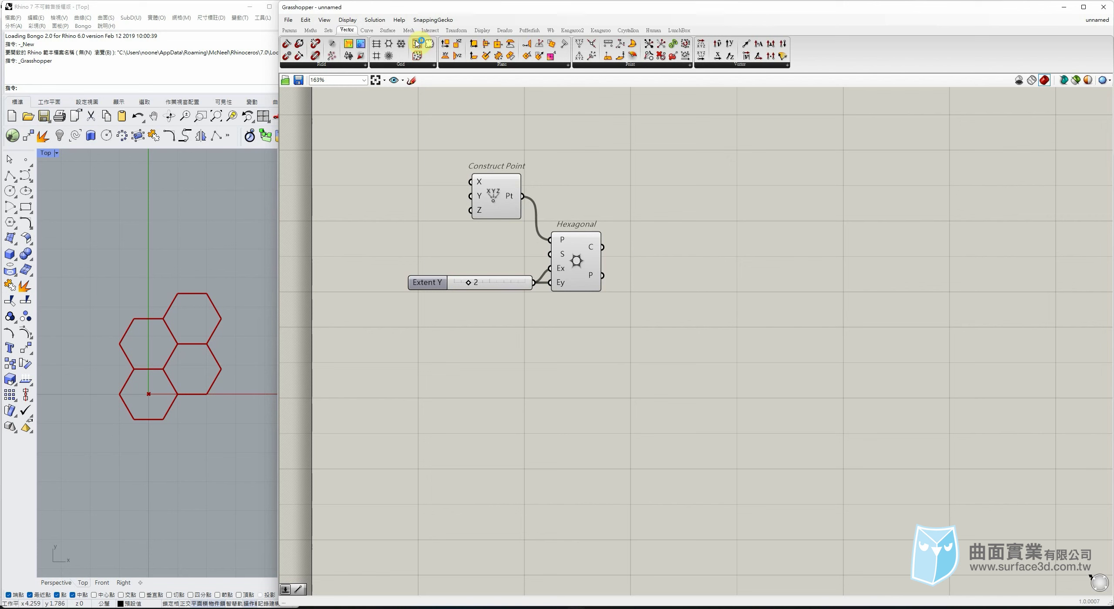
# Add a Rotate component beyond the Hexagonal grid and connect the grid's C output to its G input.
pyautogui.click(448, 31)
pyautogui.moveTo(434, 60); pyautogui.dragTo(686, 233)
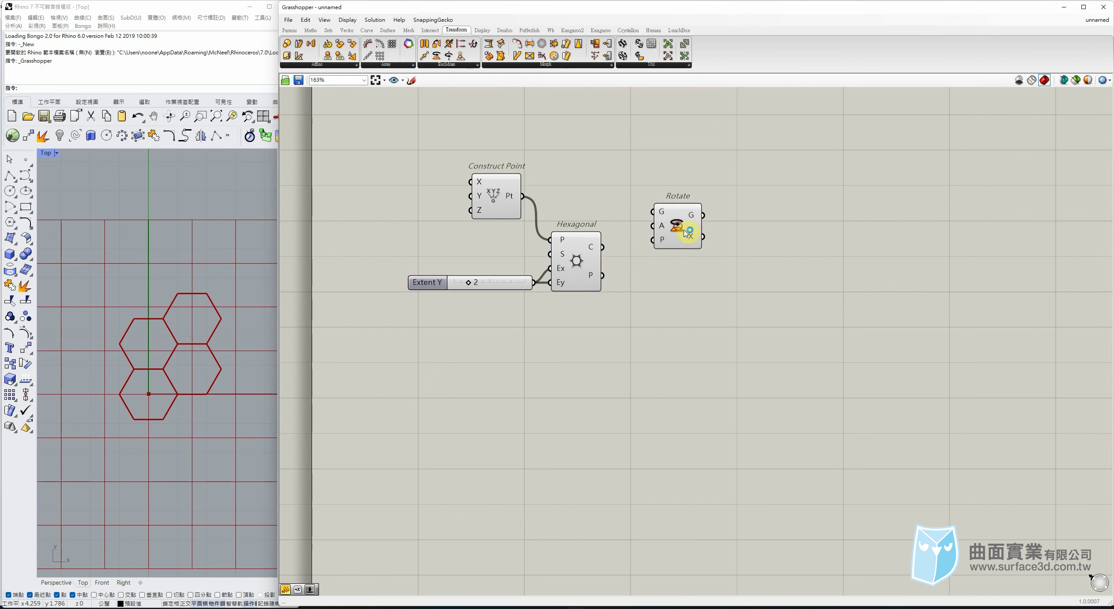
pyautogui.moveTo(620, 242); pyautogui.dragTo(652, 212)
pyautogui.moveTo(676, 219); pyautogui.dragTo(745, 306)
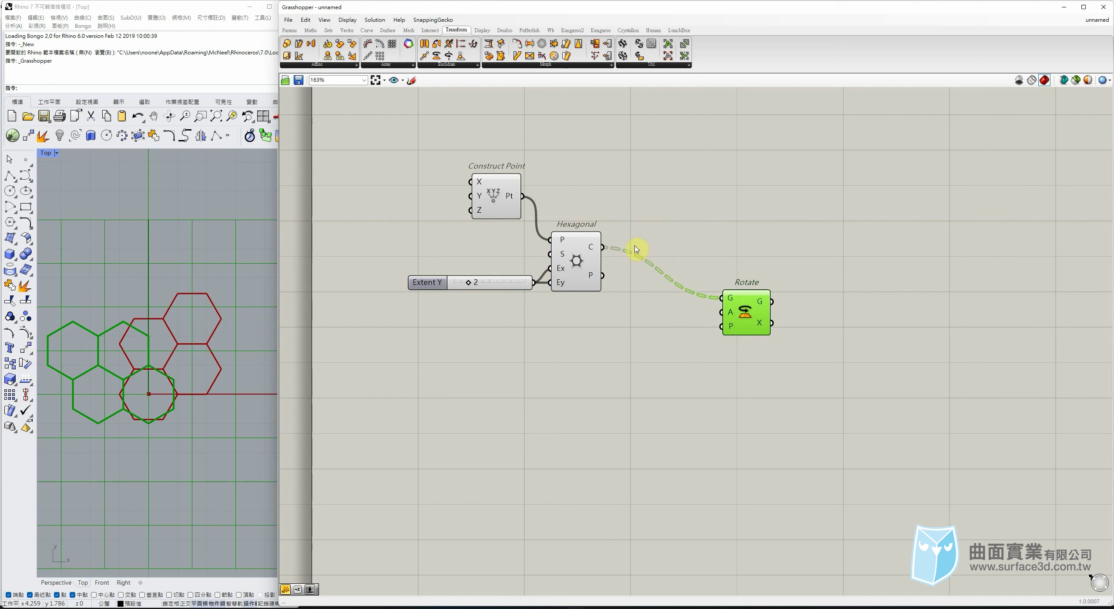
pyautogui.click(527, 311)
pyautogui.click(617, 323)
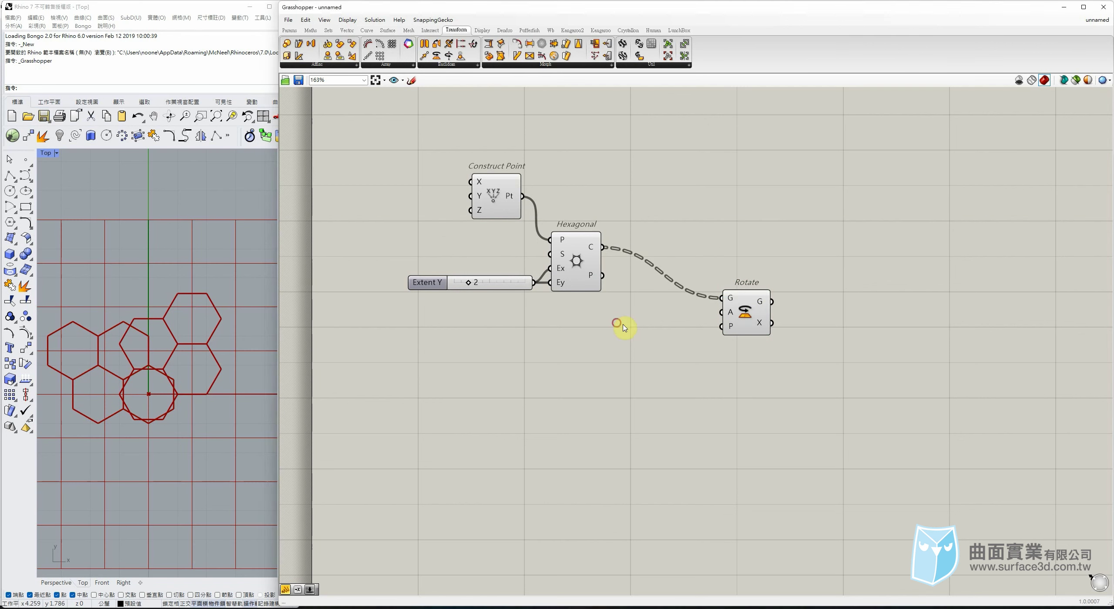
# Set the Rotate angle input to degrees and feed it from a panel containing 90, placed beside the component.
pyautogui.rightClick(729, 315)
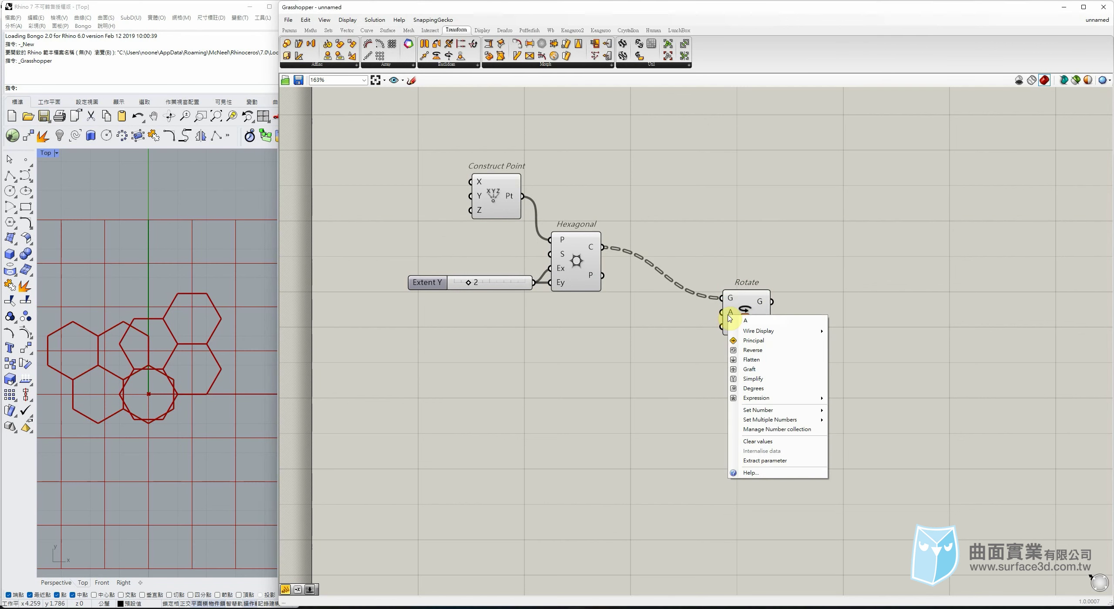
pyautogui.click(766, 389)
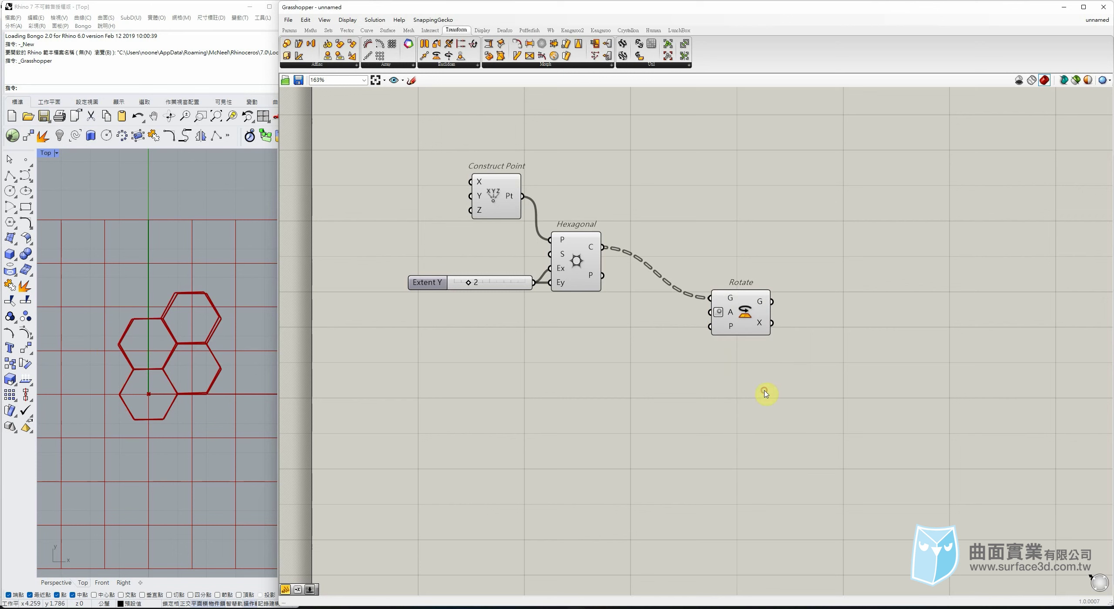
pyautogui.doubleClick(577, 350)
pyautogui.write('"')
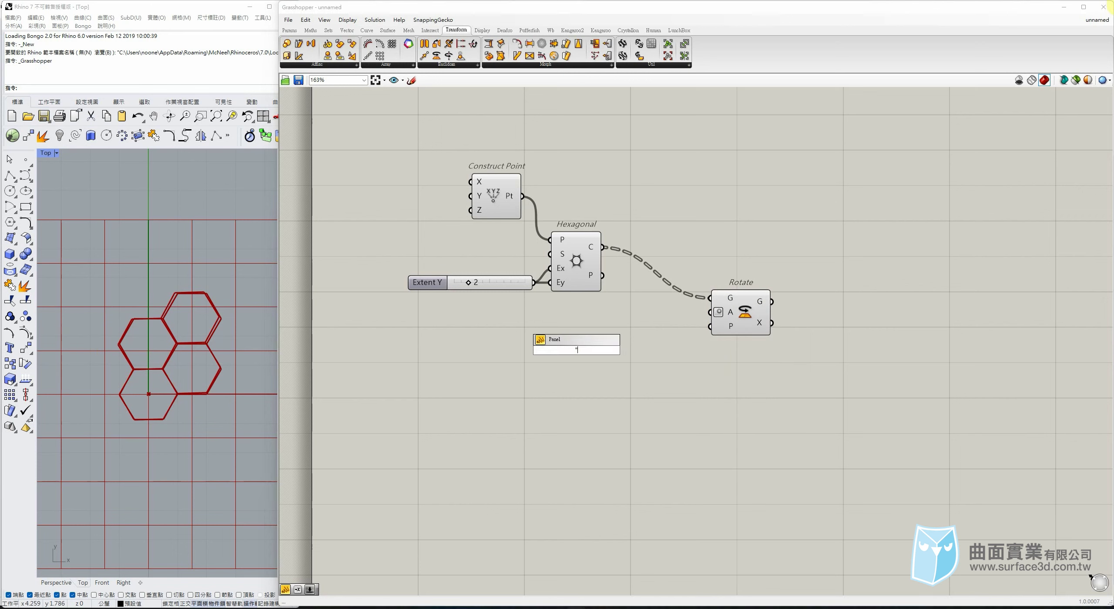
pyautogui.write('90')
pyautogui.press('Return')
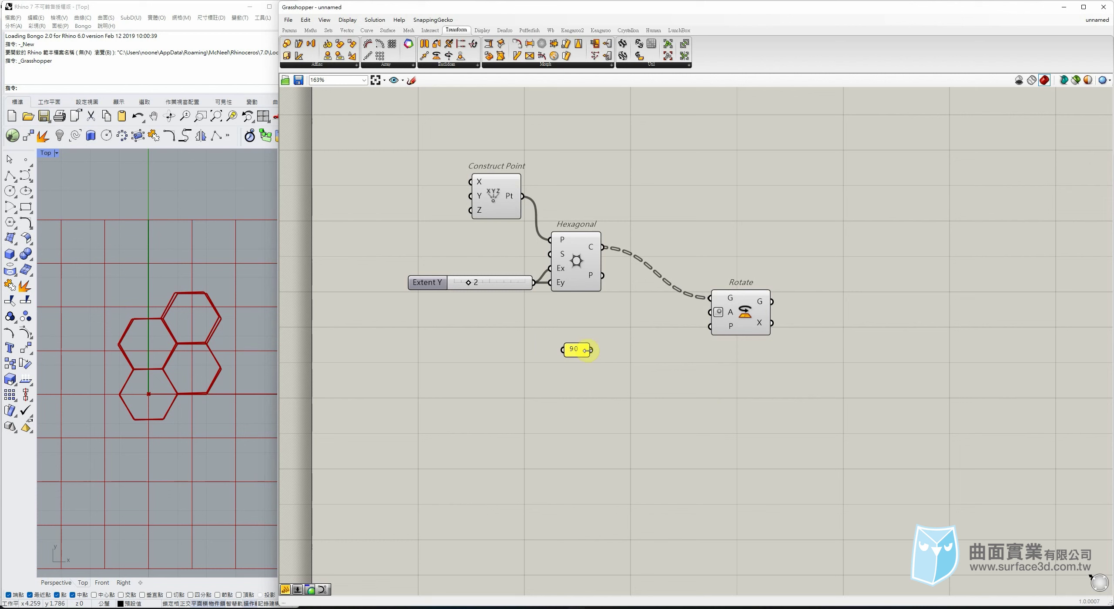
pyautogui.moveTo(607, 349); pyautogui.dragTo(711, 312)
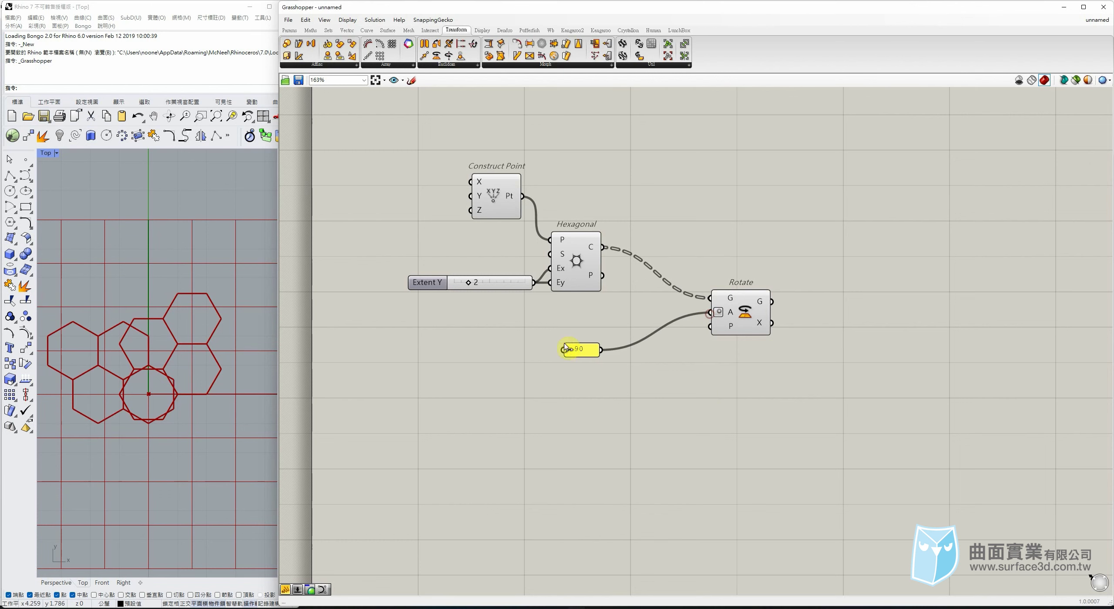
pyautogui.moveTo(571, 353); pyautogui.dragTo(662, 324)
# Turn off the preview of the Construct Point, slider and Hexagonal components so only the rotated hexagons are displayed.
pyautogui.moveTo(656, 162); pyautogui.dragTo(516, 315)
pyautogui.middleClick(523, 319)
pyautogui.click(546, 298)
pyautogui.scroll(5, 179, 356)
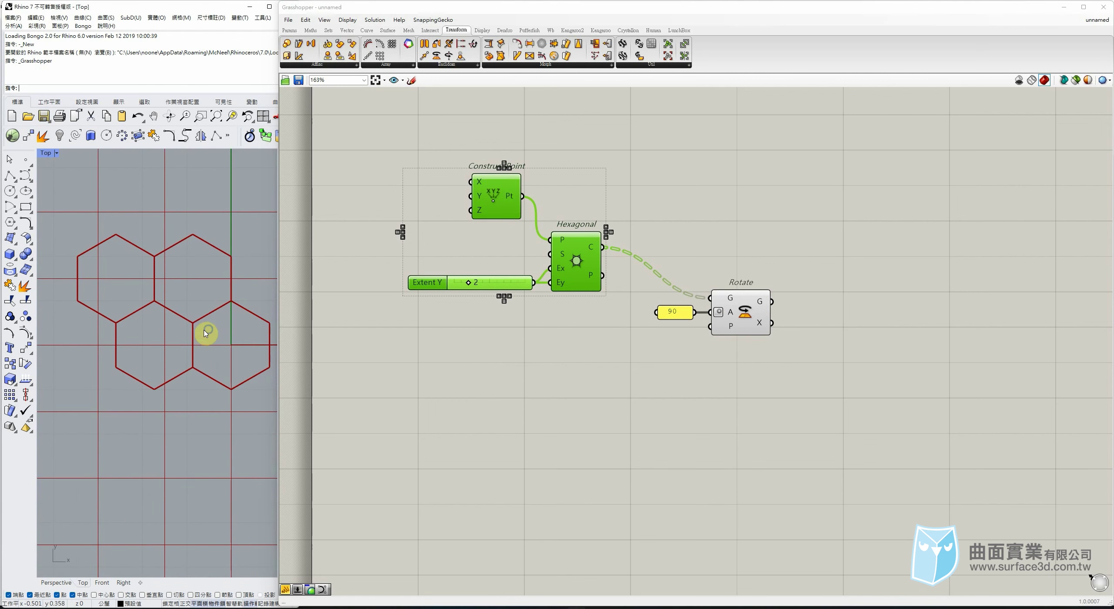
pyautogui.moveTo(208, 334); pyautogui.dragTo(183, 349, button='right')
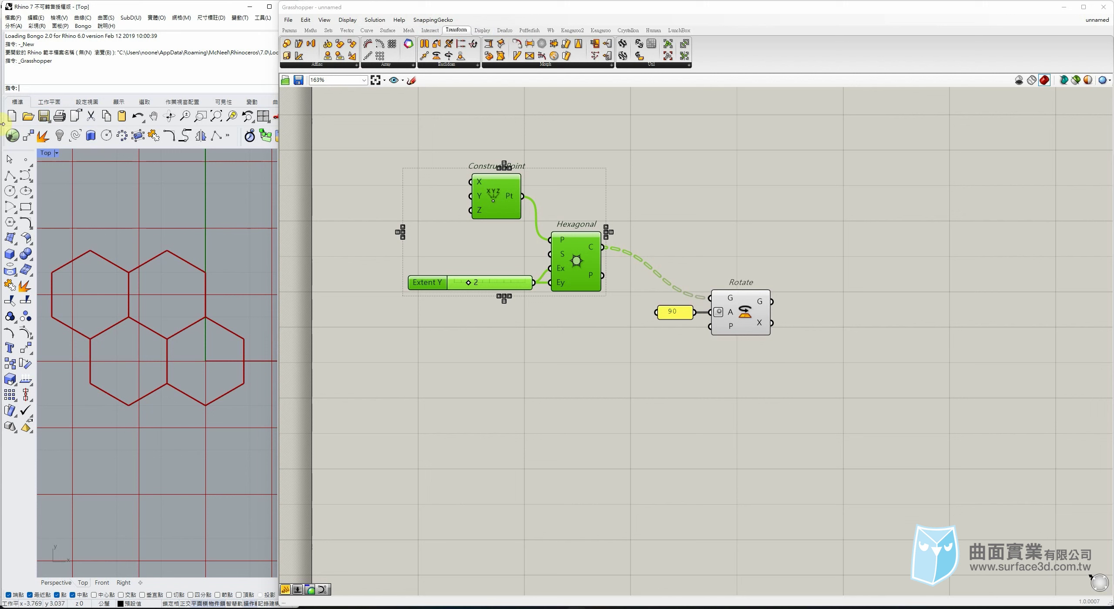
# Add an Area component beyond Rotate and wire Rotate's X output to its G input.
pyautogui.click(387, 30)
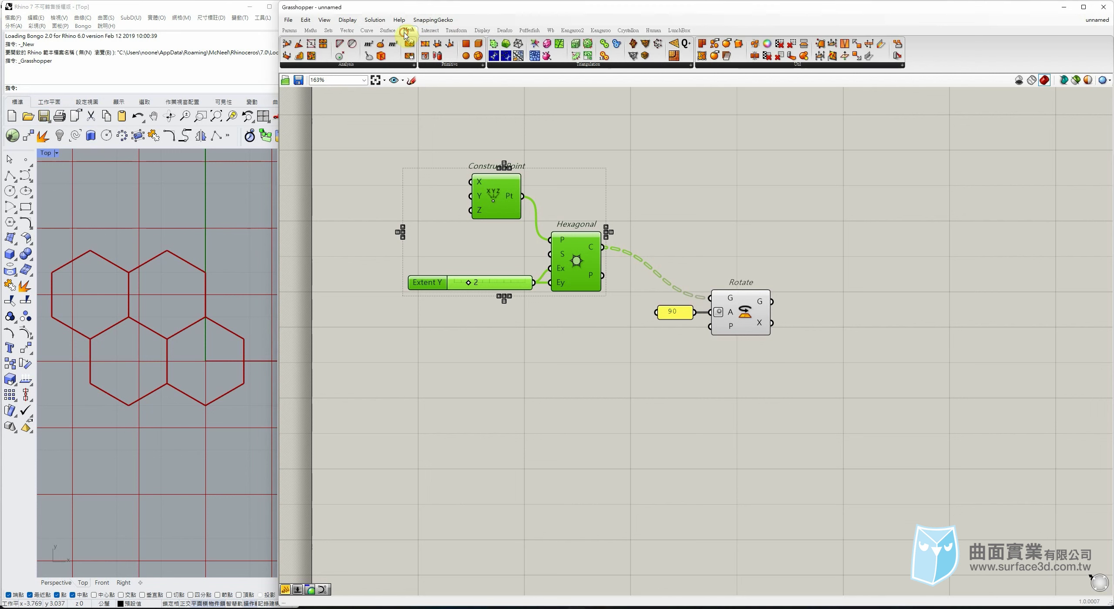
pyautogui.moveTo(378, 52); pyautogui.dragTo(972, 390)
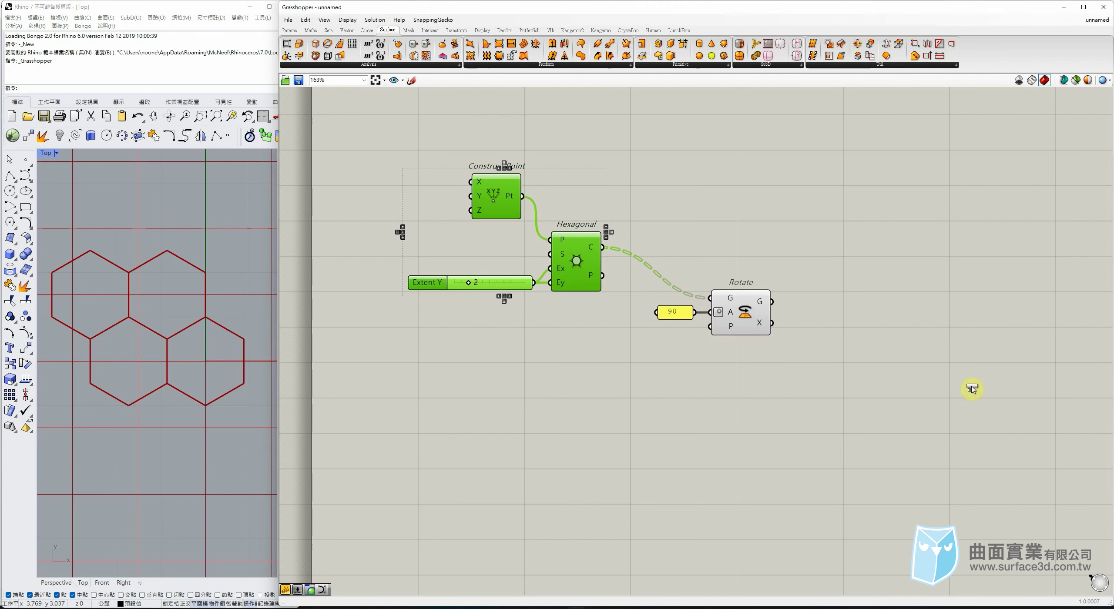
pyautogui.moveTo(896, 381); pyautogui.dragTo(886, 377)
pyautogui.moveTo(810, 345); pyautogui.dragTo(860, 377)
pyautogui.moveTo(885, 378); pyautogui.dragTo(875, 403)
pyautogui.click(863, 344)
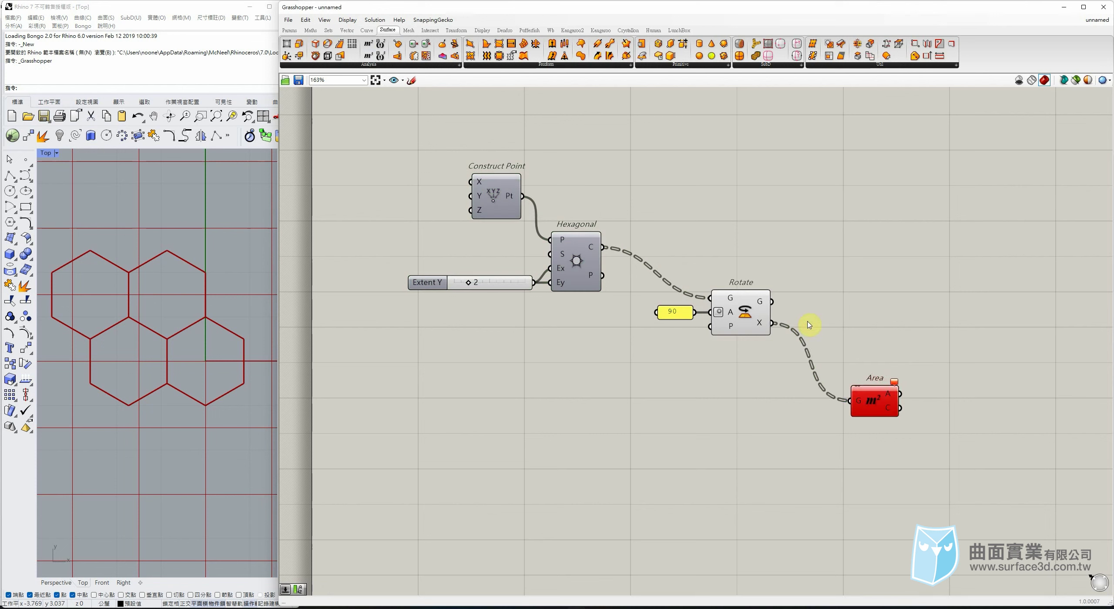
# Undo the wire from Rotate's X output and connect Rotate's G output to the Area component's G input.
pyautogui.hotkey('ctrl', 'z')
pyautogui.hotkey('ctrl', 'z')
pyautogui.moveTo(773, 303); pyautogui.dragTo(863, 417)
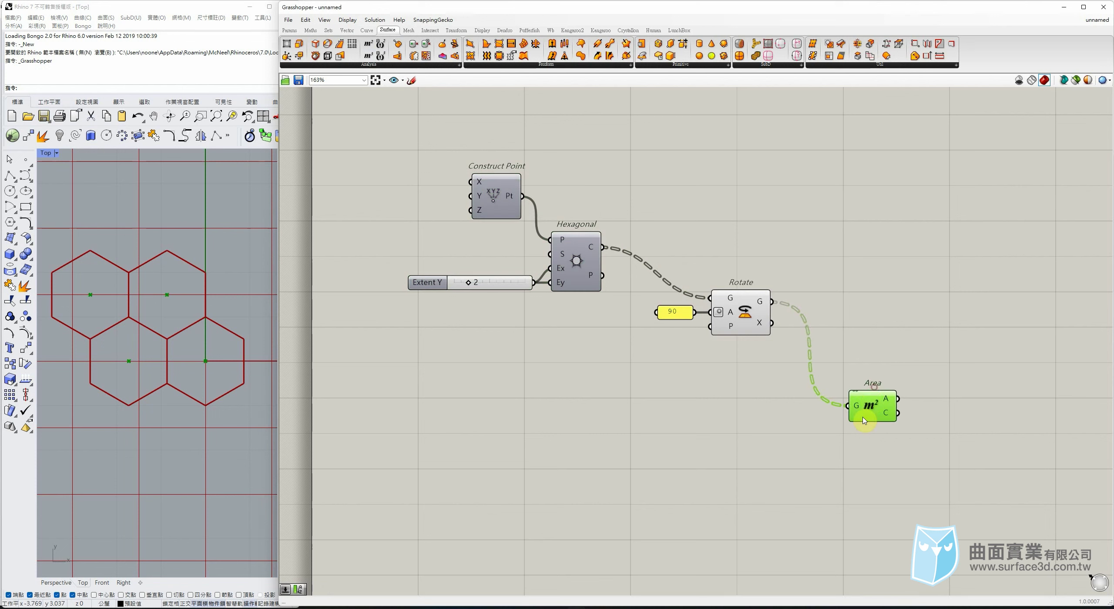
# Add a Point parameter after Area and connect Area's C output to it.
pyautogui.moveTo(955, 309); pyautogui.dragTo(835, 285, button='right')
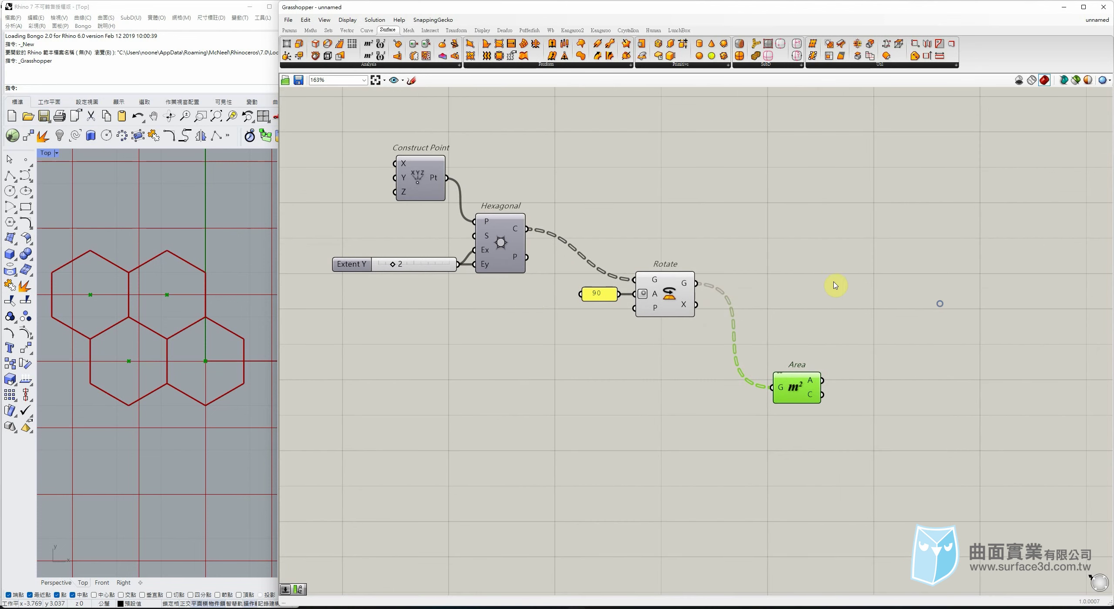
pyautogui.click(285, 30)
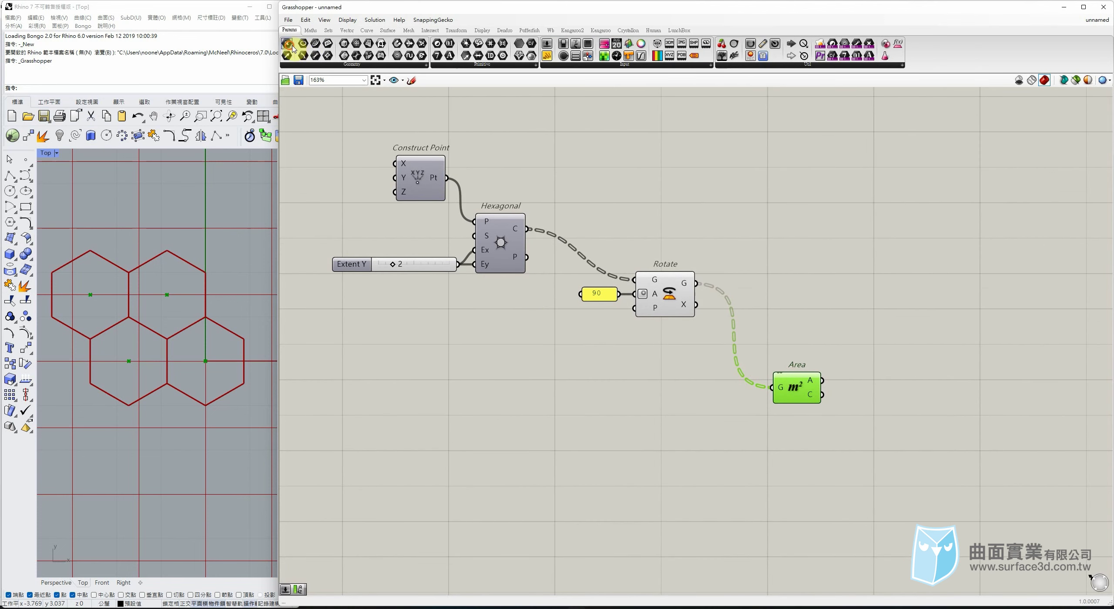
pyautogui.moveTo(292, 48); pyautogui.dragTo(856, 402)
pyautogui.click(830, 277)
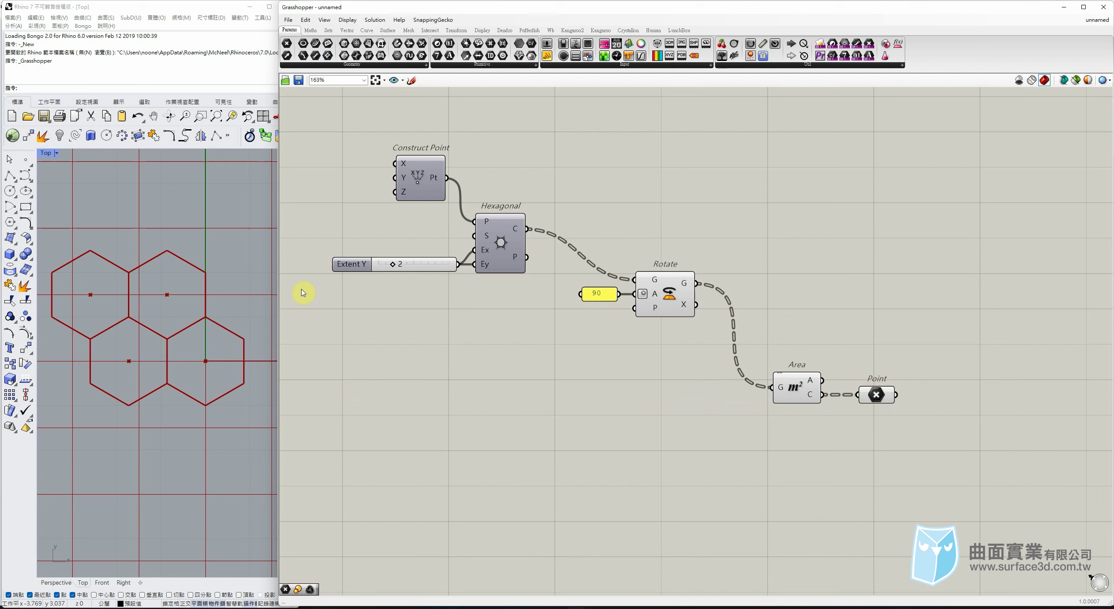
# Add a Discontinuity component above the Area branch and connect Rotate's G output to its C input.
pyautogui.click(327, 31)
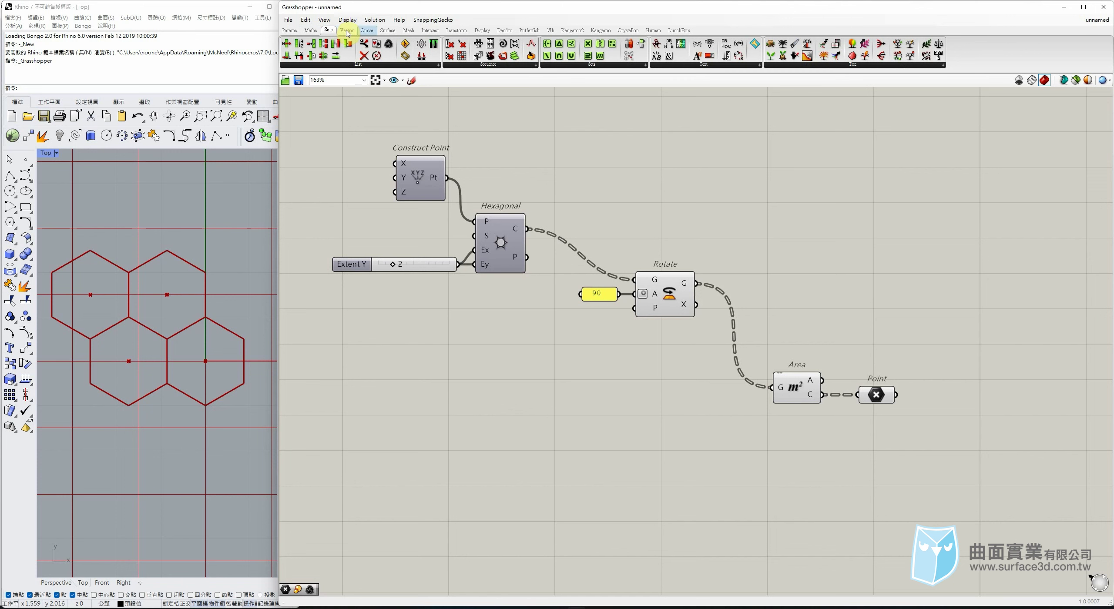
pyautogui.click(367, 31)
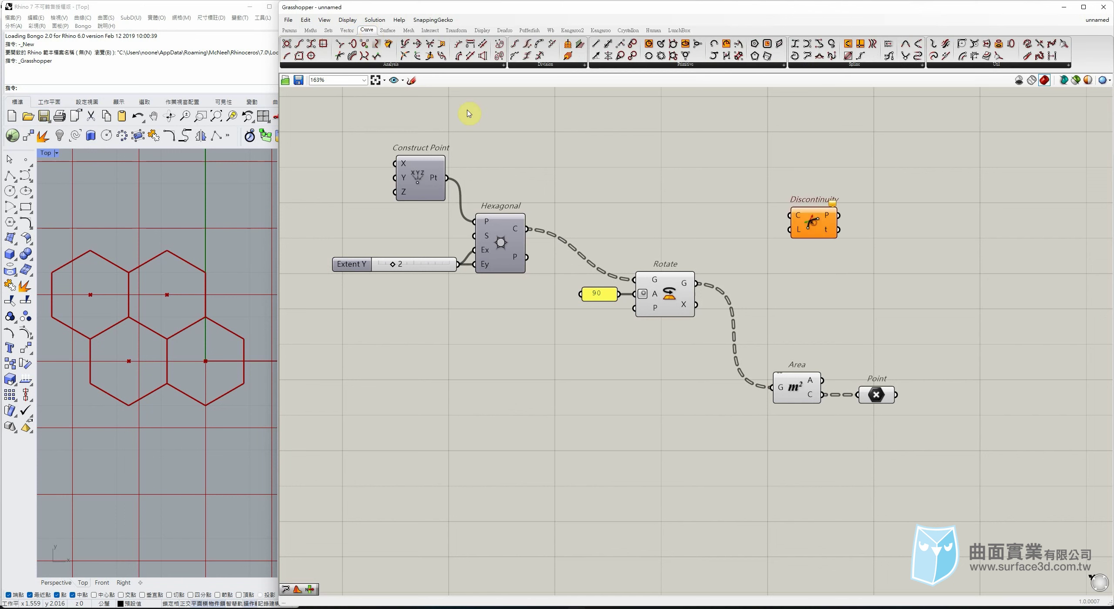
pyautogui.moveTo(709, 279); pyautogui.dragTo(801, 224)
pyautogui.moveTo(940, 179); pyautogui.dragTo(838, 214, button='right')
pyautogui.click(796, 230)
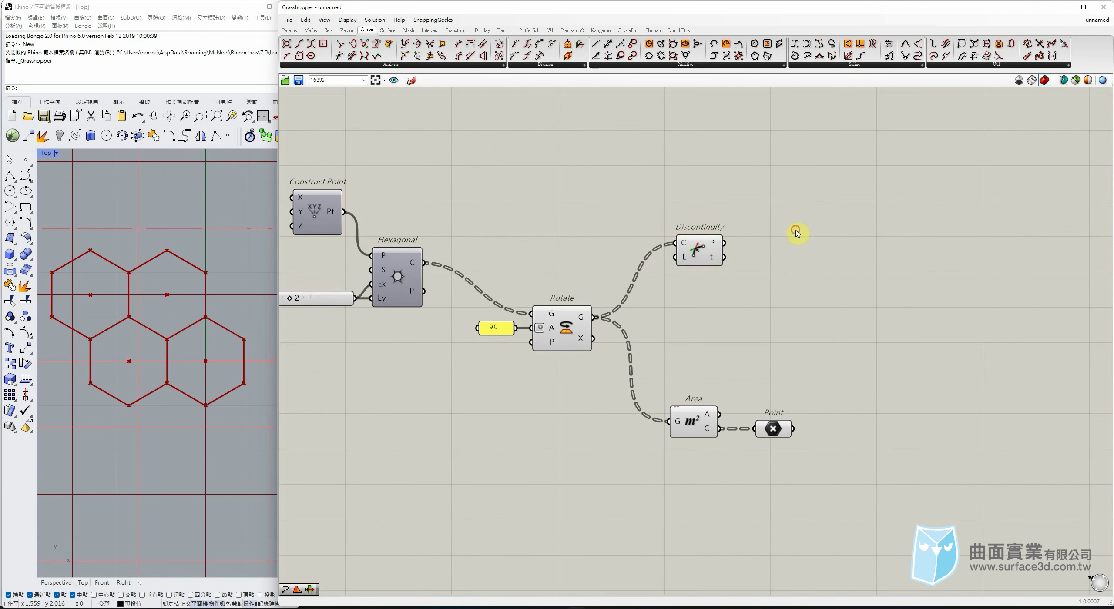
# Add a List Item component after Discontinuity and connect the P output to its L input.
pyautogui.click(329, 30)
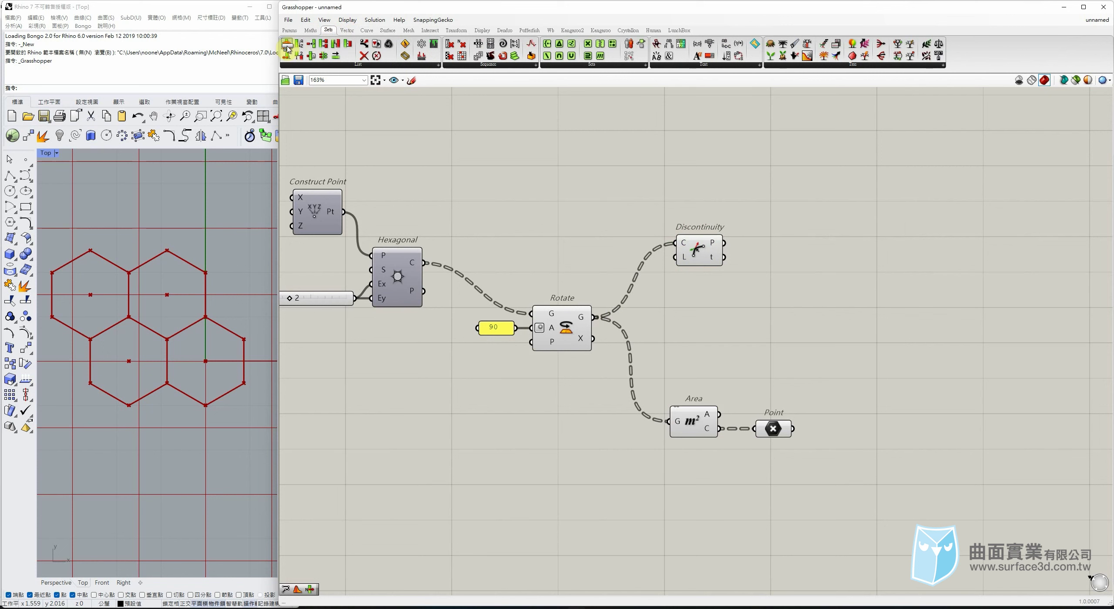
pyautogui.moveTo(288, 47); pyautogui.dragTo(787, 241)
pyautogui.moveTo(718, 242); pyautogui.dragTo(751, 217)
pyautogui.moveTo(781, 237); pyautogui.dragTo(793, 264)
# Extend the List Item component with the additional outputs +1 to +5.
pyautogui.moveTo(850, 255); pyautogui.dragTo(717, 241, button='right')
pyautogui.scroll(5, 649, 252)
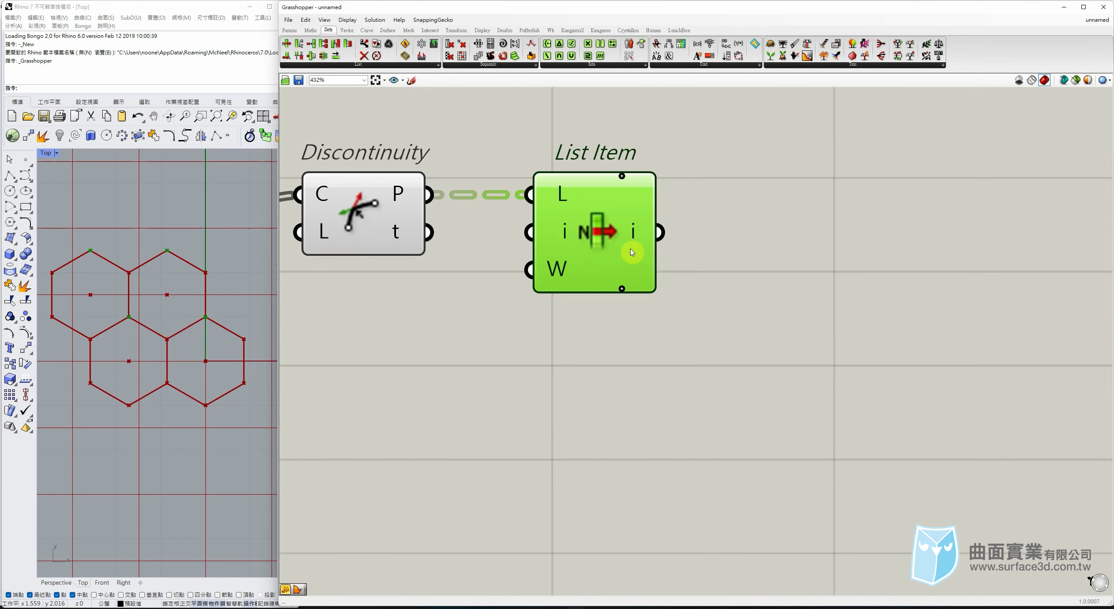
pyautogui.moveTo(399, 201)
pyautogui.click(622, 289)
pyautogui.click(622, 289)
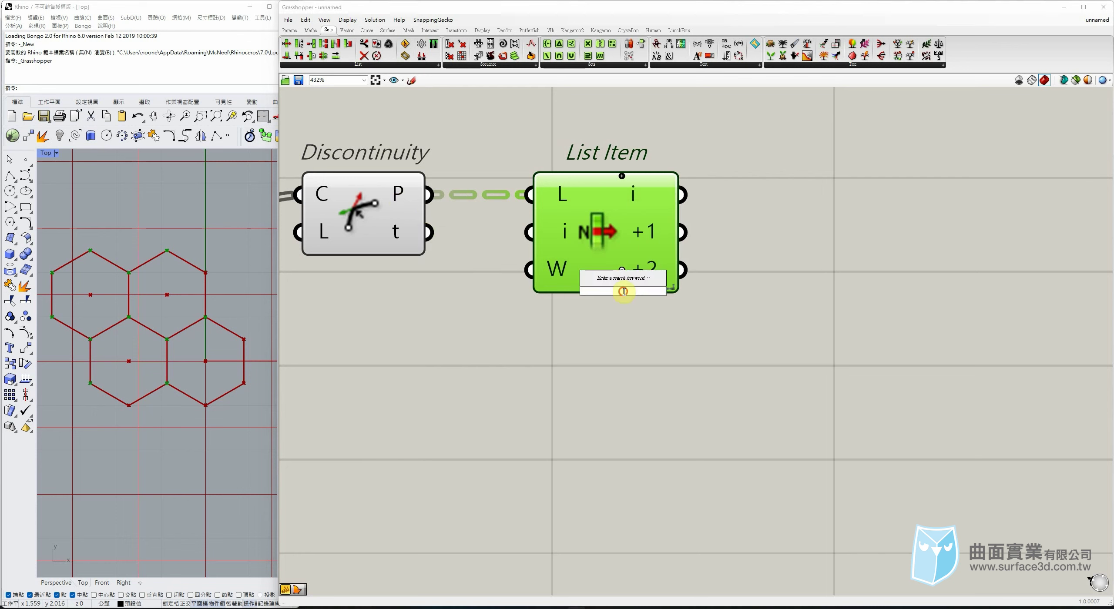
pyautogui.click(603, 347)
pyautogui.click(622, 289)
pyautogui.click(622, 308)
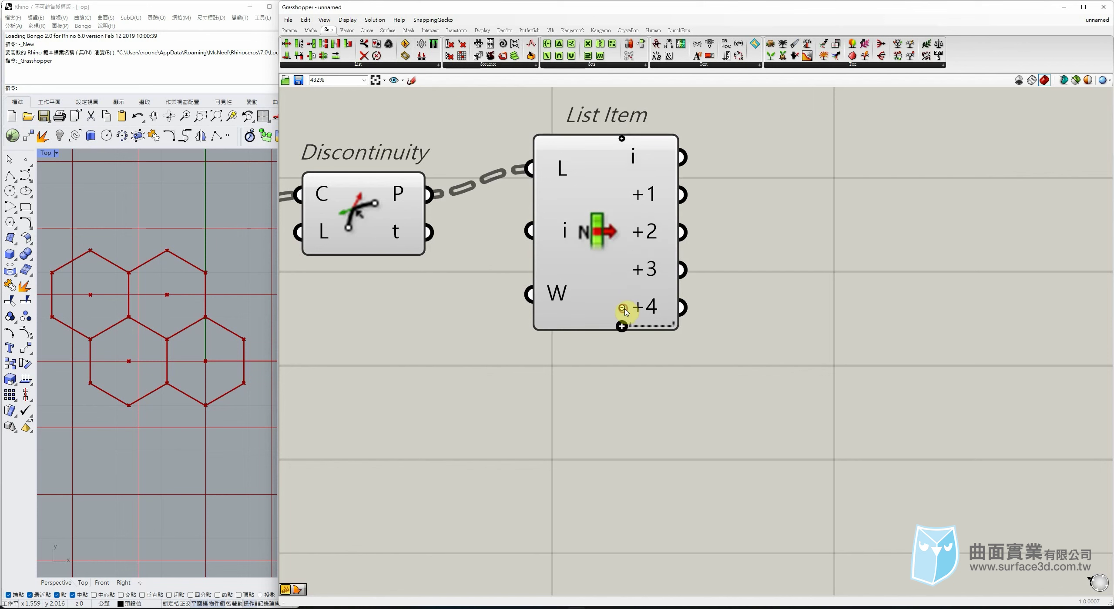
pyautogui.click(622, 327)
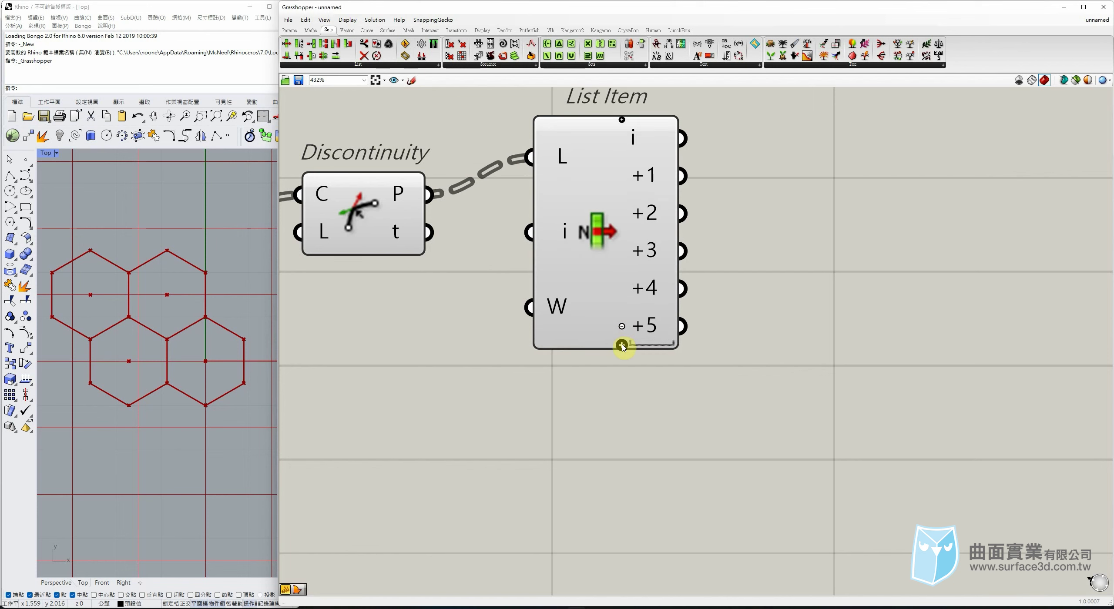
# Move the List Item component slightly down and closer to the Discontinuity component.
pyautogui.moveTo(602, 233); pyautogui.dragTo(577, 286)
pyautogui.scroll(-2, 655, 184)
pyautogui.scroll(-3, 656, 184)
pyautogui.scroll(2, 602, 388)
pyautogui.moveTo(689, 314); pyautogui.dragTo(618, 406)
pyautogui.moveTo(690, 378); pyautogui.dragTo(719, 432, button='right')
pyautogui.moveTo(742, 357); pyautogui.dragTo(764, 346)
pyautogui.scroll(-2, 727, 344)
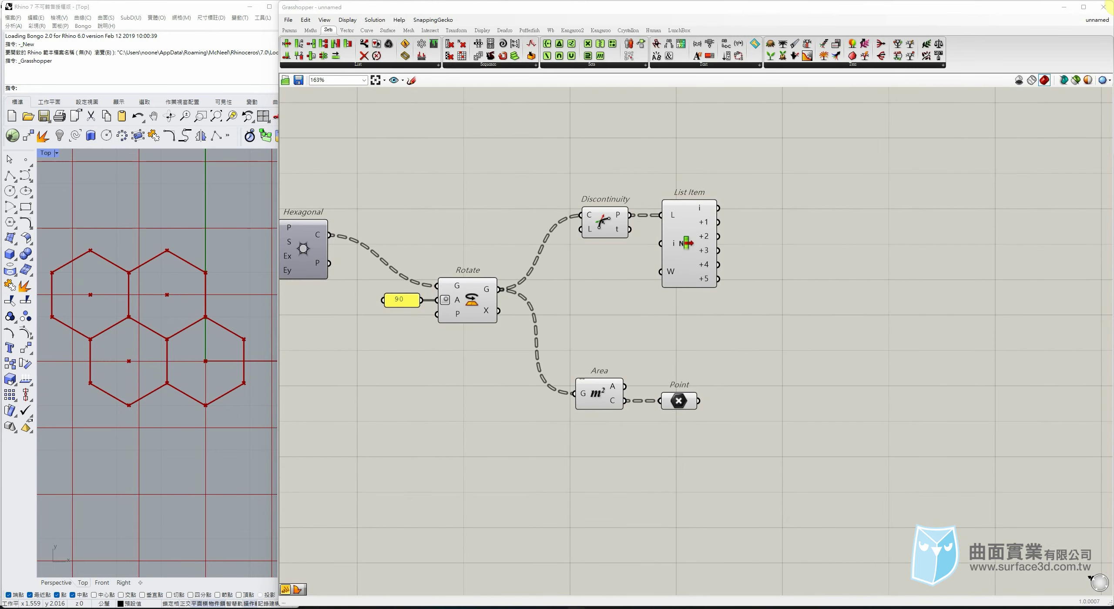
# Add a Circle component well beyond List Item, leaving space for other components between them.
pyautogui.moveTo(914, 325); pyautogui.dragTo(864, 335, button='right')
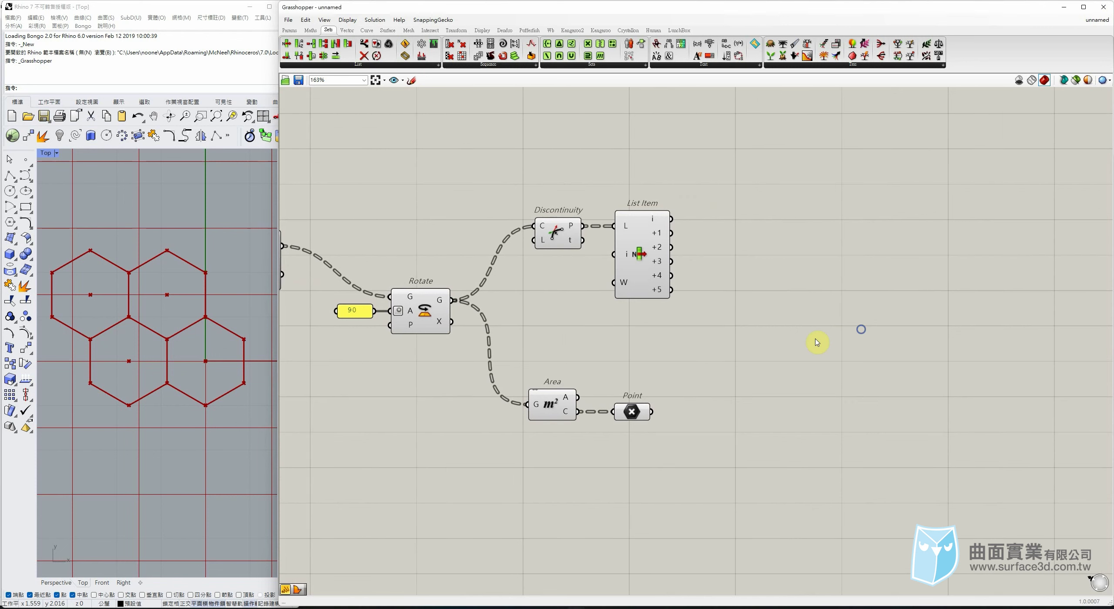
pyautogui.click(367, 30)
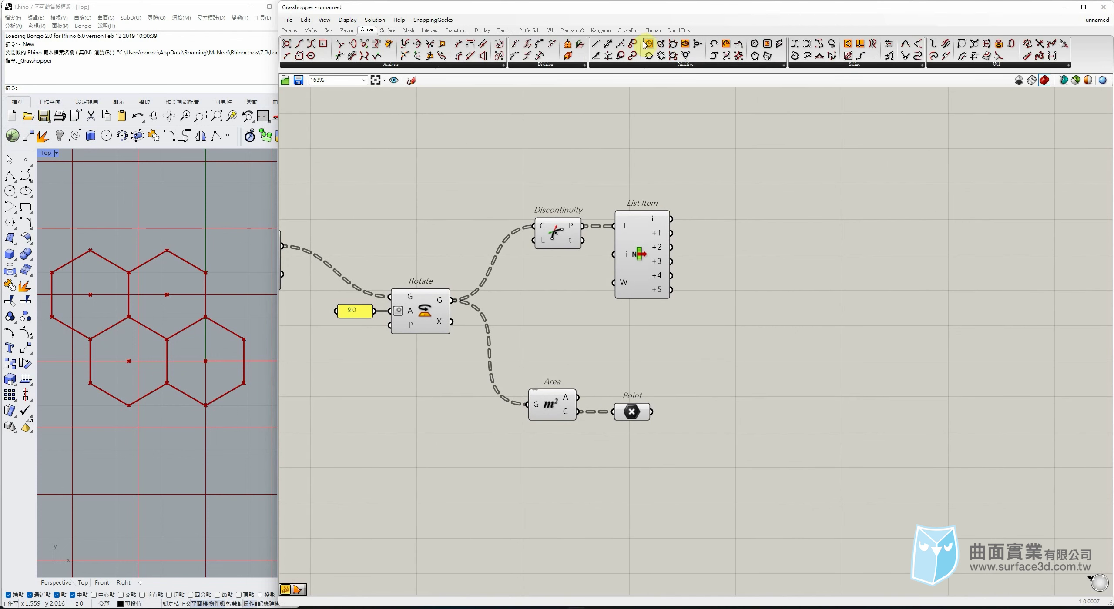
pyautogui.moveTo(904, 247); pyautogui.dragTo(990, 294)
pyautogui.moveTo(915, 283); pyautogui.dragTo(847, 282, button='right')
pyautogui.moveTo(921, 292); pyautogui.dragTo(928, 313)
pyautogui.click(762, 329)
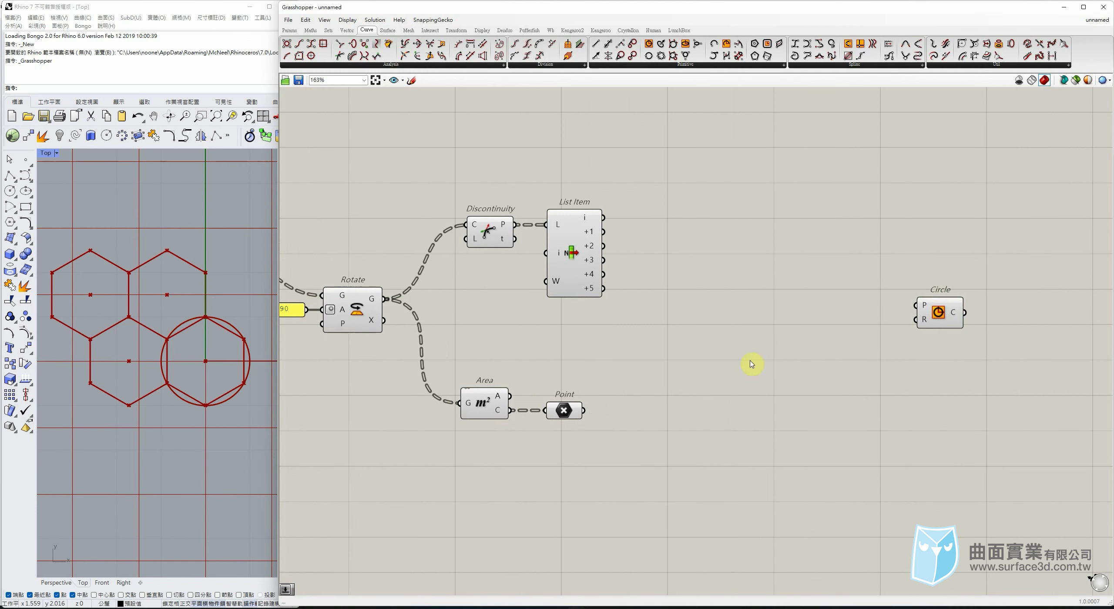
pyautogui.moveTo(936, 314); pyautogui.dragTo(939, 308)
# Add a Merge component just before the Circle component.
pyautogui.click(846, 252)
pyautogui.click(328, 30)
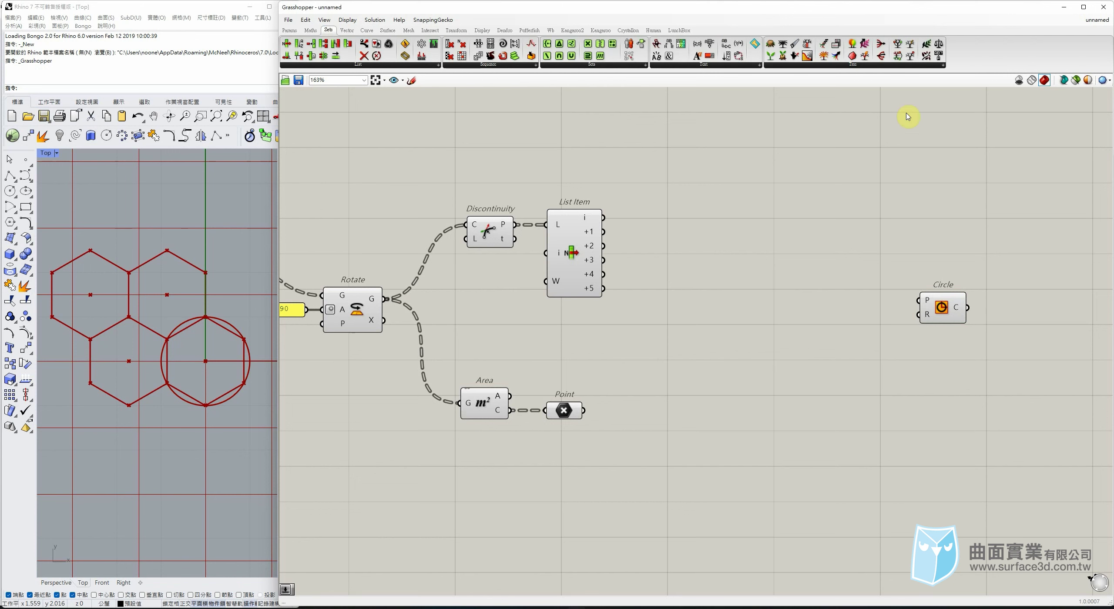
pyautogui.moveTo(833, 56); pyautogui.dragTo(852, 285)
# Select the Area and Point components, followed by List Item, to highlight their points in the Rhino viewport.
pyautogui.moveTo(669, 350); pyautogui.dragTo(687, 348)
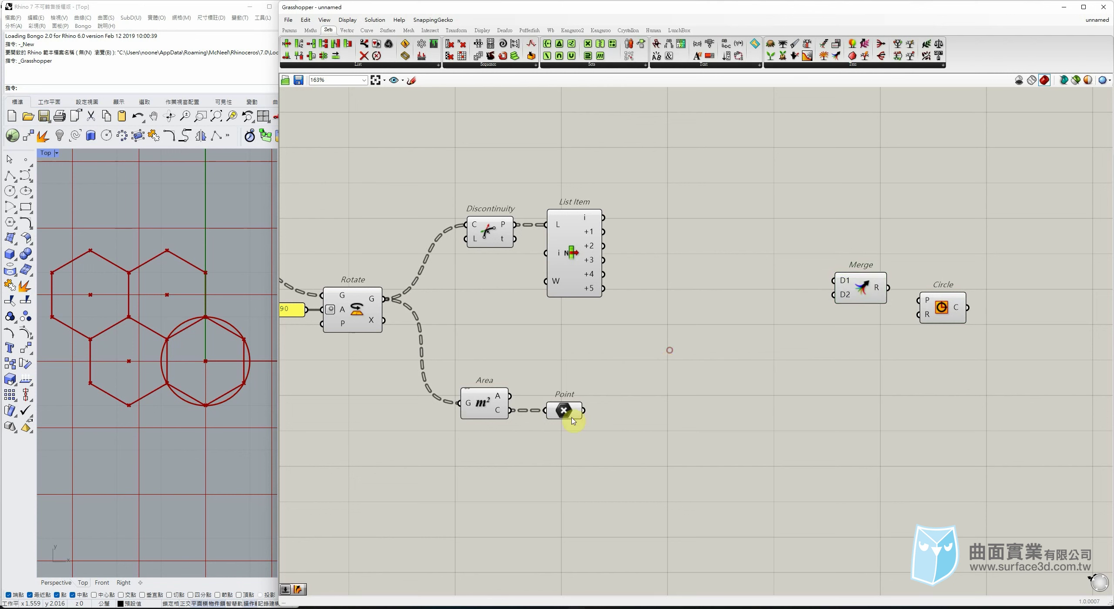
pyautogui.moveTo(609, 358); pyautogui.dragTo(483, 420)
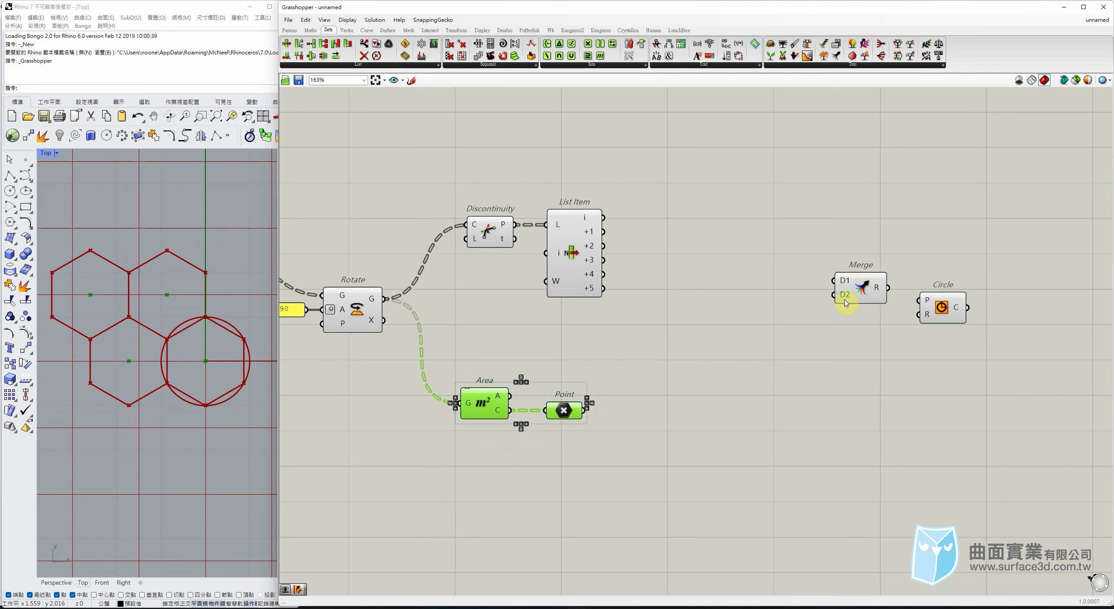
pyautogui.click(717, 317)
pyautogui.moveTo(612, 196); pyautogui.dragTo(597, 211)
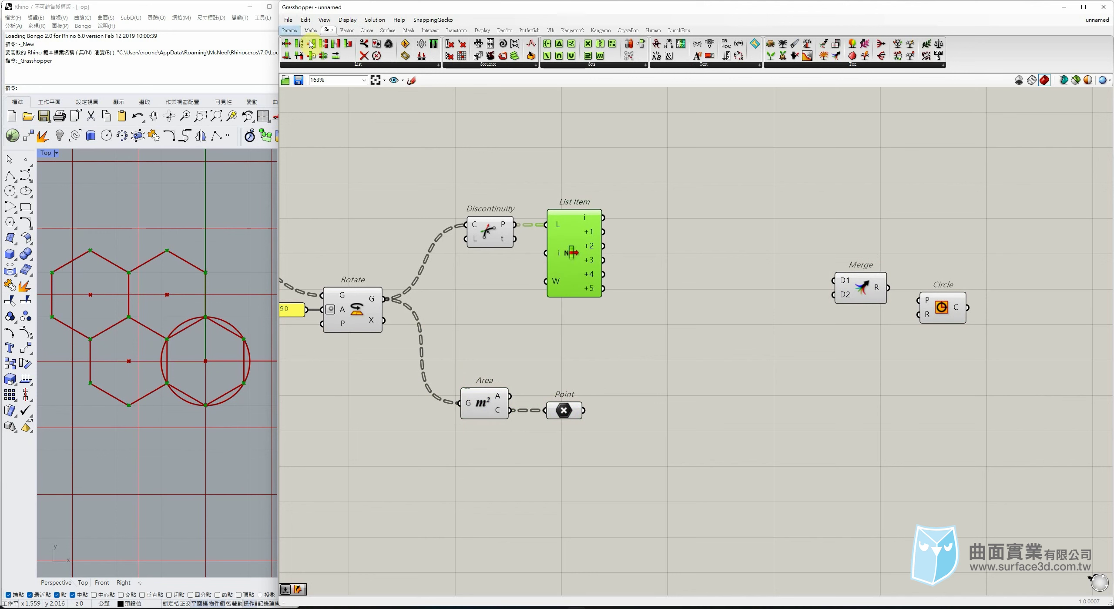
# Add three Point parameters beside List Item and connect them to its i, +1 and +2 outputs.
pyautogui.click(296, 31)
pyautogui.moveTo(295, 45); pyautogui.dragTo(679, 211)
pyautogui.scroll(2, 595, 228)
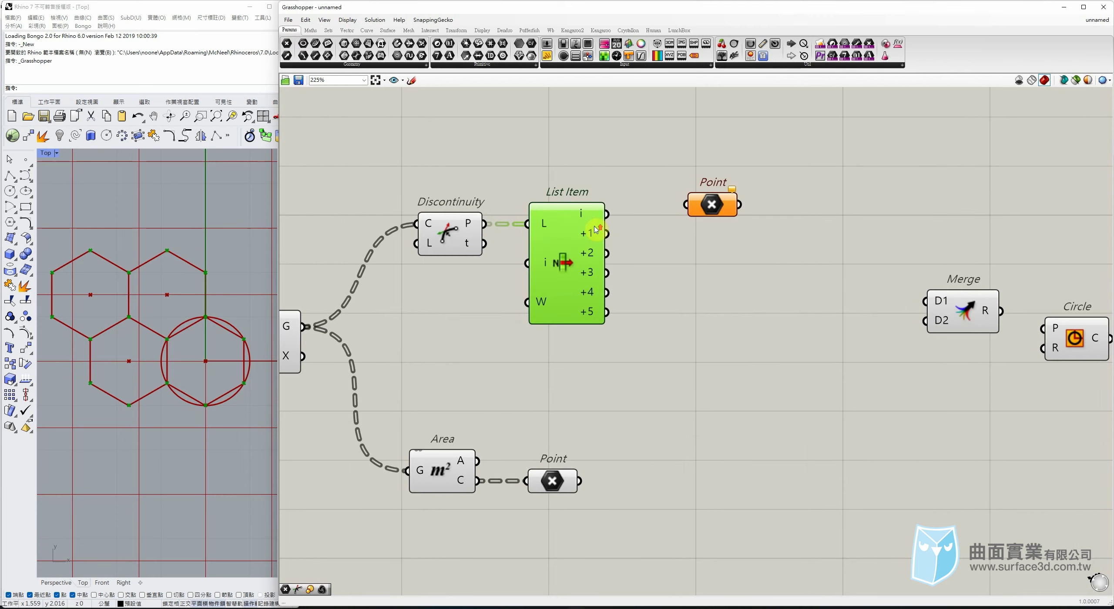
pyautogui.moveTo(607, 214); pyautogui.dragTo(693, 193)
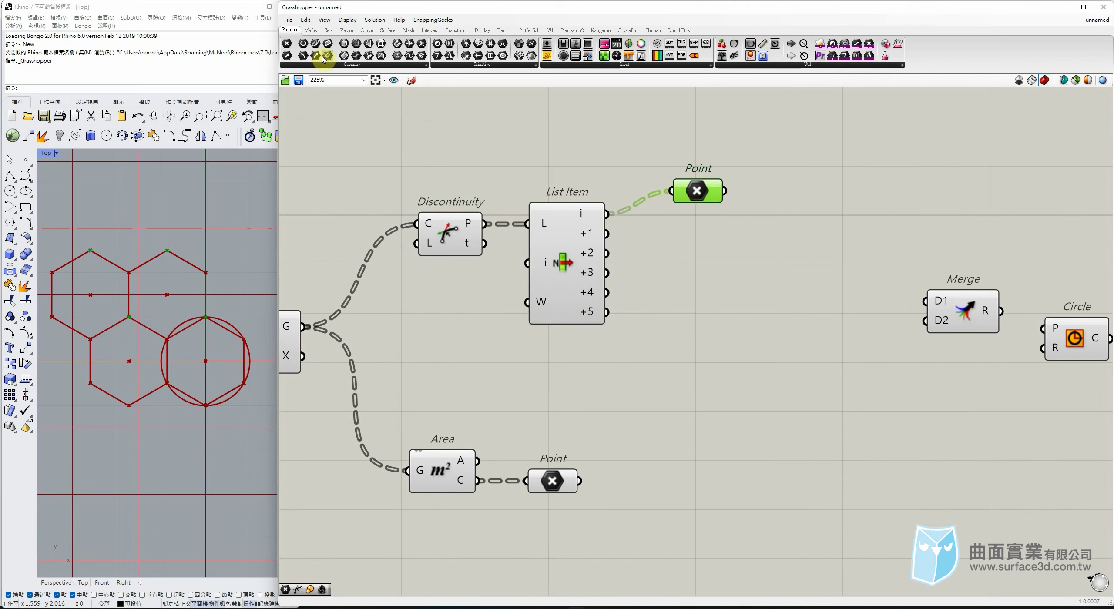
pyautogui.moveTo(290, 45); pyautogui.dragTo(691, 242)
pyautogui.moveTo(608, 234); pyautogui.dragTo(672, 241)
pyautogui.moveTo(695, 237); pyautogui.dragTo(703, 237)
pyautogui.moveTo(294, 45); pyautogui.dragTo(695, 274)
pyautogui.moveTo(607, 254); pyautogui.dragTo(702, 301)
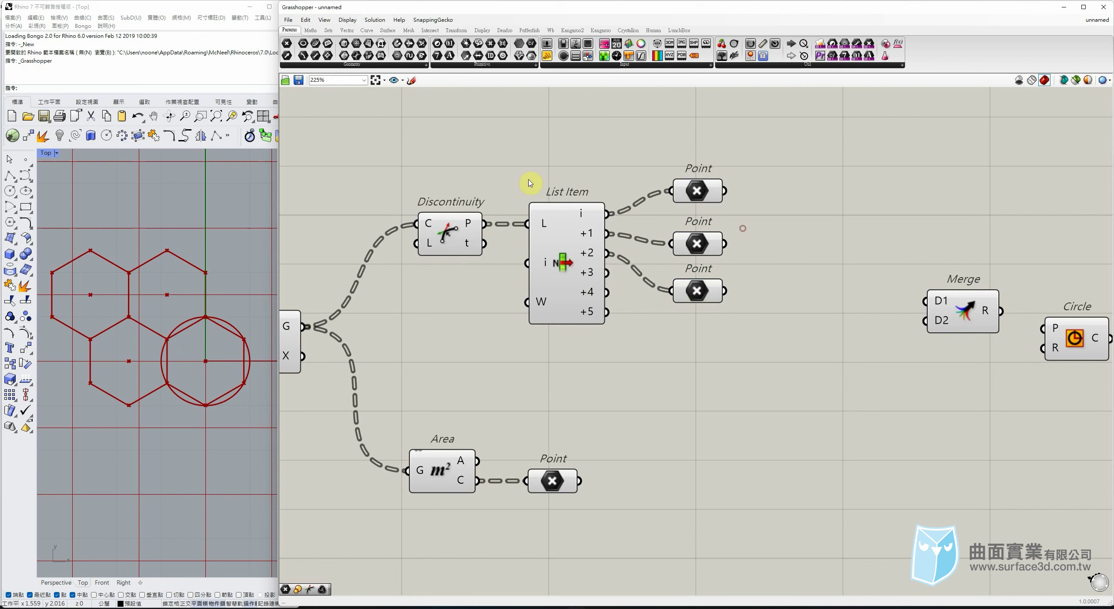
# Add three more Point parameters below the first ones and connect them to List Item's +3, +4 and +5 outputs.
pyautogui.moveTo(632, 342); pyautogui.dragTo(675, 336)
pyautogui.moveTo(607, 273); pyautogui.dragTo(649, 337)
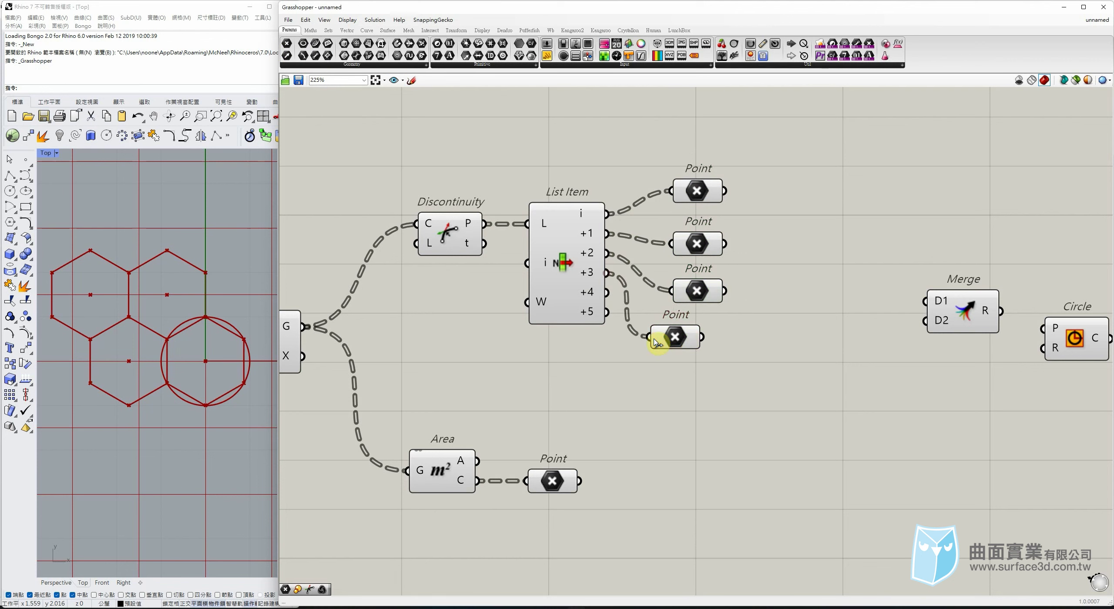
pyautogui.moveTo(643, 383); pyautogui.dragTo(643, 383)
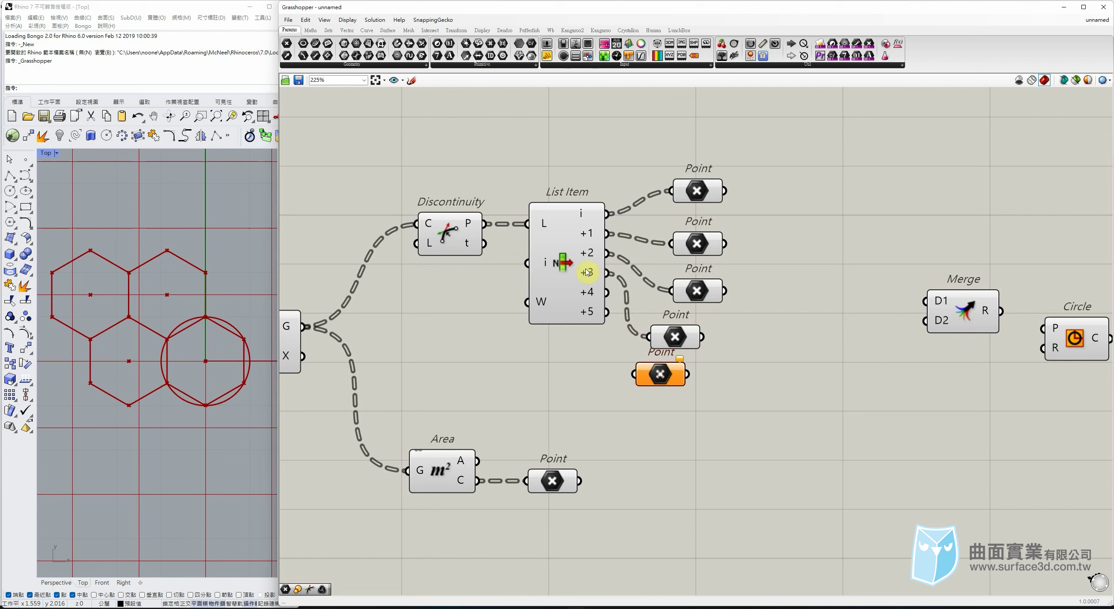
pyautogui.moveTo(607, 292); pyautogui.dragTo(635, 374)
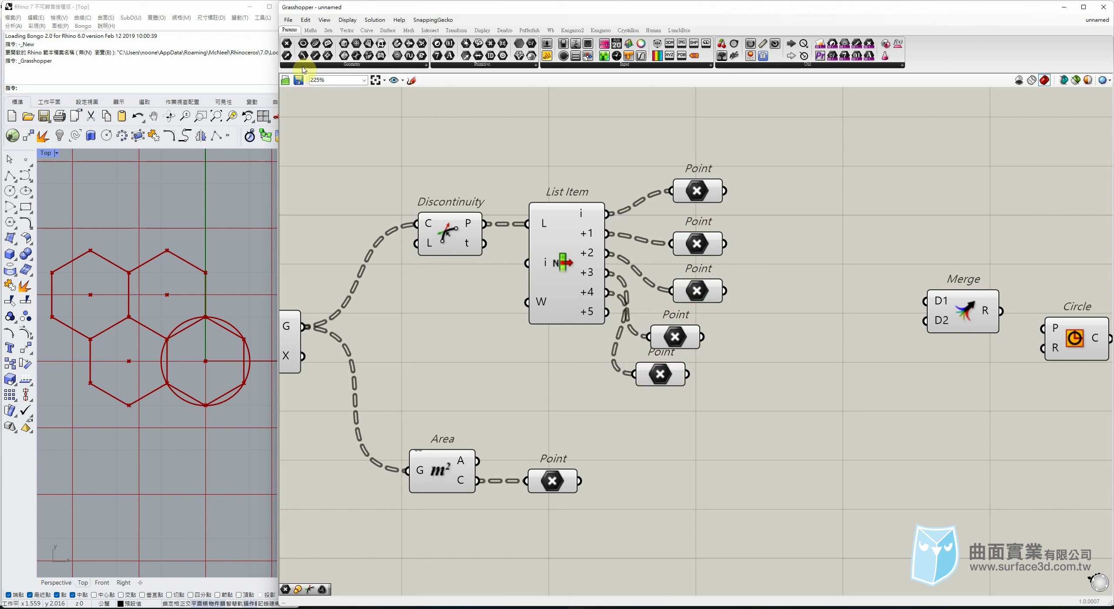
pyautogui.moveTo(285, 46); pyautogui.dragTo(657, 414)
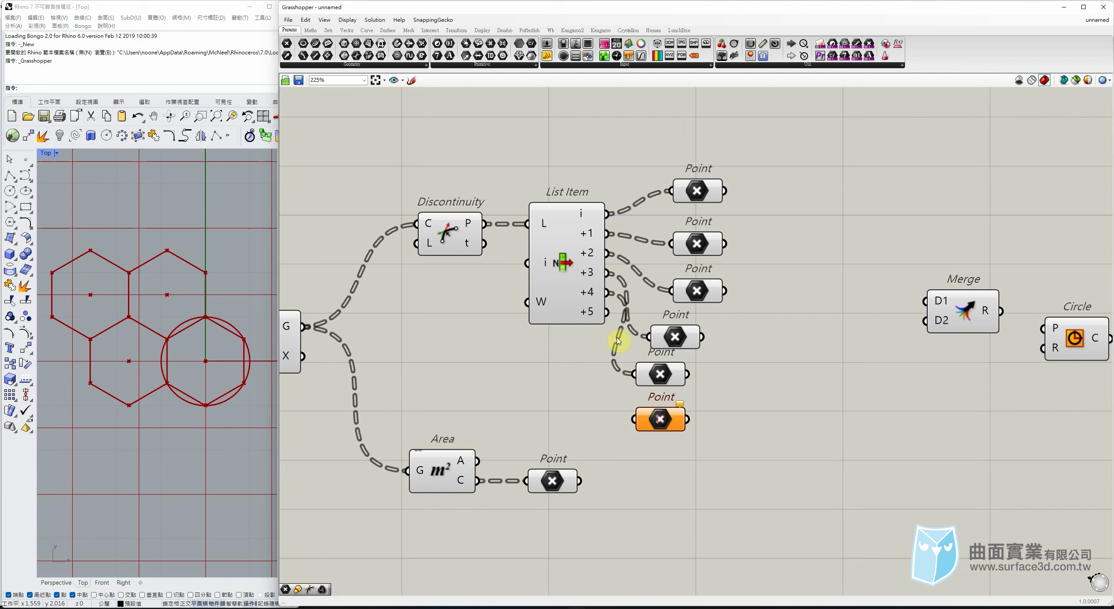
pyautogui.moveTo(607, 312); pyautogui.dragTo(627, 420)
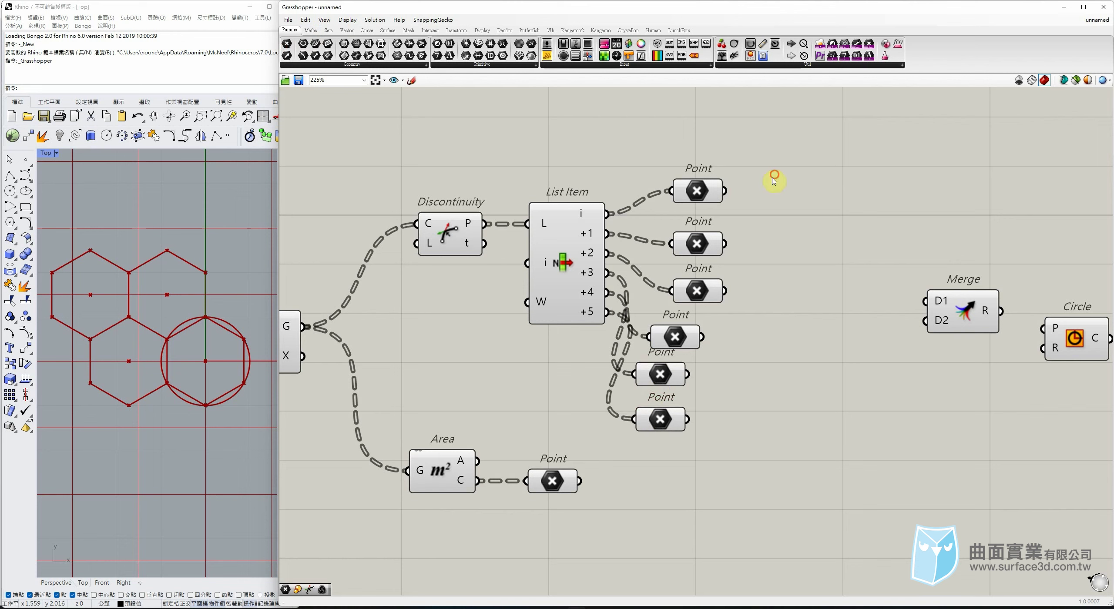
# Align and evenly space the six Point parameters in one column, and centre the column beside List Item.
pyautogui.moveTo(774, 179); pyautogui.dragTo(665, 453)
pyautogui.click(684, 436)
pyautogui.click(698, 441)
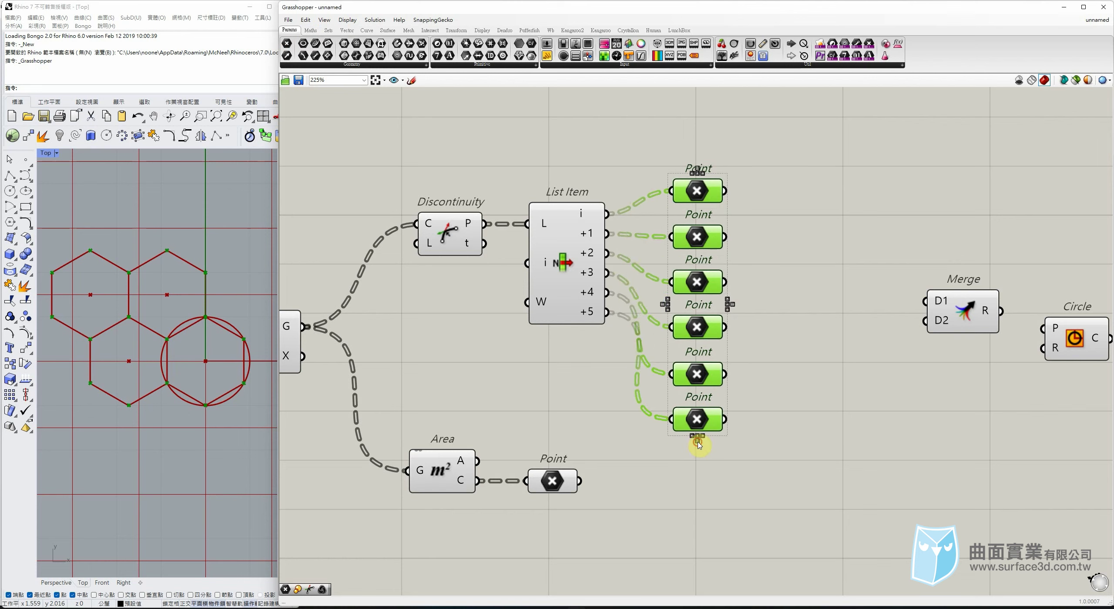
pyautogui.moveTo(703, 329); pyautogui.dragTo(708, 288)
pyautogui.click(793, 249)
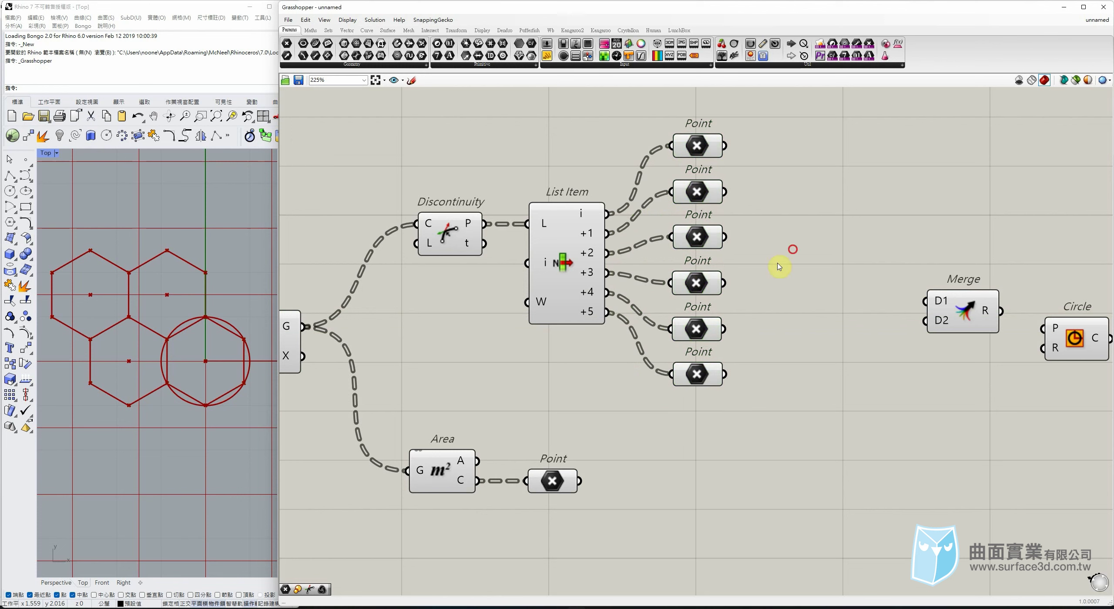
# Select each of the six Point parameters in turn to examine which hexagon vertices they hold in the Rhino viewport.
pyautogui.moveTo(607, 167); pyautogui.dragTo(597, 208)
pyautogui.click(791, 195)
pyautogui.moveTo(752, 116); pyautogui.dragTo(653, 154)
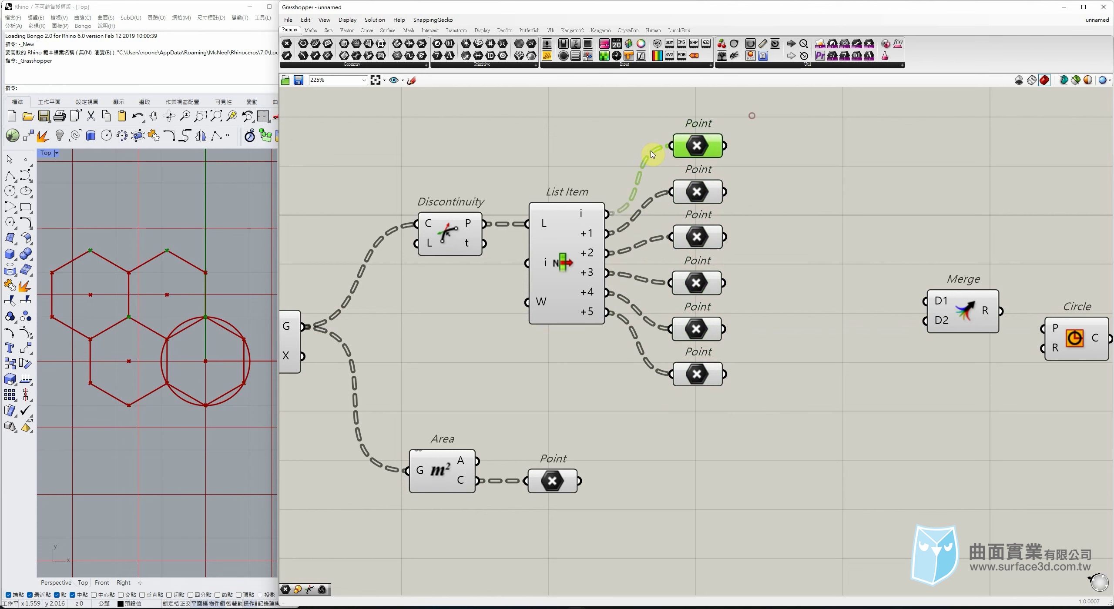
pyautogui.moveTo(754, 174); pyautogui.dragTo(690, 194)
pyautogui.moveTo(786, 218); pyautogui.dragTo(717, 279)
pyautogui.moveTo(771, 308); pyautogui.dragTo(714, 329)
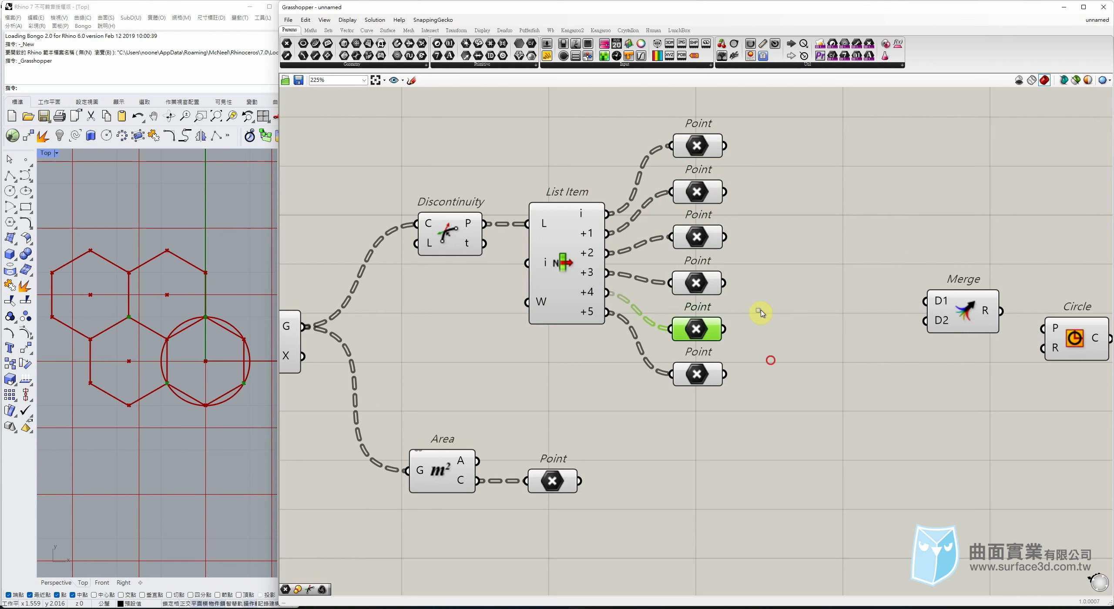
pyautogui.moveTo(770, 361); pyautogui.dragTo(713, 375)
pyautogui.click(832, 370)
# Reposition the Merge and Circle components nearer to the column of Point parameters.
pyautogui.moveTo(967, 309); pyautogui.dragTo(952, 326)
pyautogui.moveTo(1094, 360); pyautogui.dragTo(1035, 348, button='right')
pyautogui.moveTo(1021, 330); pyautogui.dragTo(1031, 333)
pyautogui.click(806, 390)
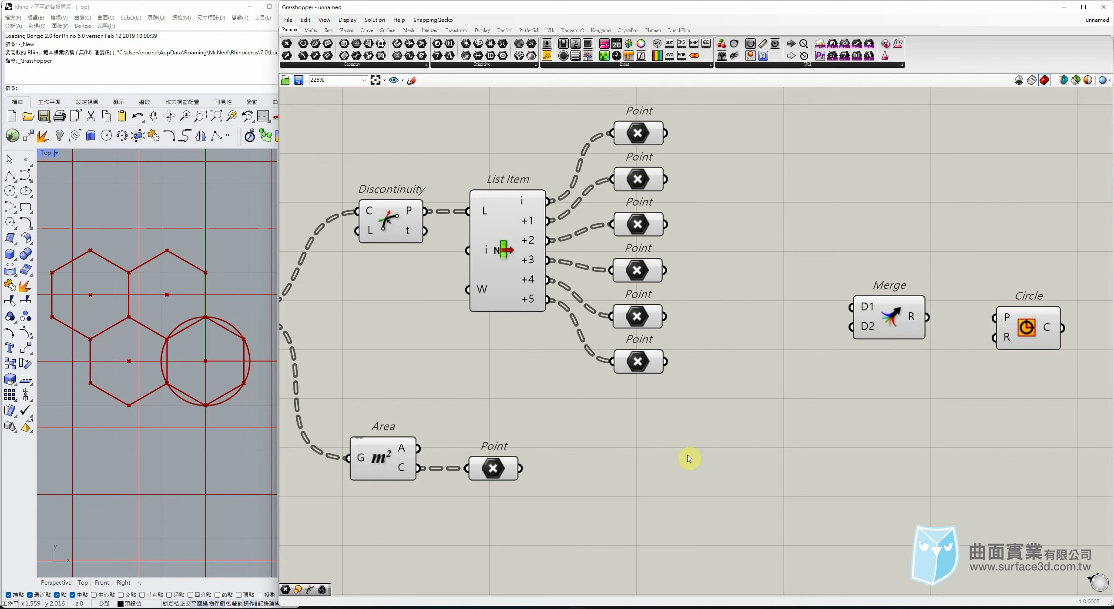
# Connect the six vertex Point parameters and the centre Point to Merge inputs D1 to D7, and feed the merged result into Circle's P input.
pyautogui.moveTo(666, 133); pyautogui.dragTo(852, 307)
pyautogui.moveTo(666, 179); pyautogui.dragTo(852, 326)
pyautogui.moveTo(666, 224); pyautogui.dragTo(852, 337)
pyautogui.moveTo(664, 271); pyautogui.dragTo(852, 346)
pyautogui.moveTo(664, 317); pyautogui.dragTo(852, 356)
pyautogui.moveTo(665, 361); pyautogui.dragTo(520, 469)
pyautogui.moveTo(878, 344); pyautogui.dragTo(994, 318)
pyautogui.moveTo(1031, 332); pyautogui.dragTo(981, 346)
pyautogui.click(1019, 428)
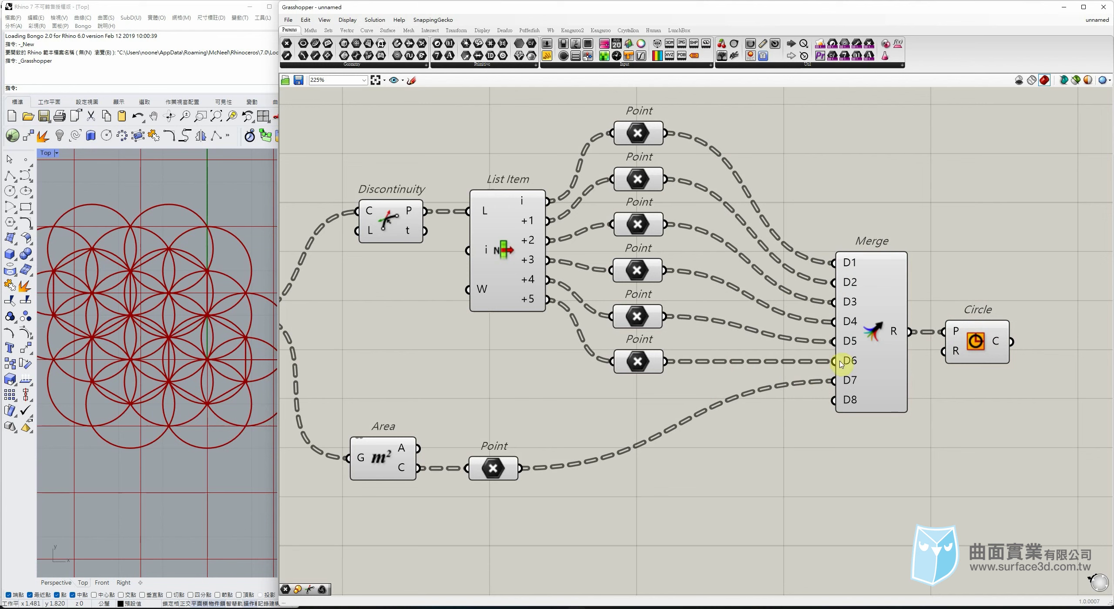
# Disconnect the second to sixth vertex Point parameters from Merge inputs D2 to D6, keeping D1 and D7 wired.
pyautogui.keyDown('ctrl'); pyautogui.moveTo(841, 365); pyautogui.dragTo(666, 361); pyautogui.keyUp('ctrl')
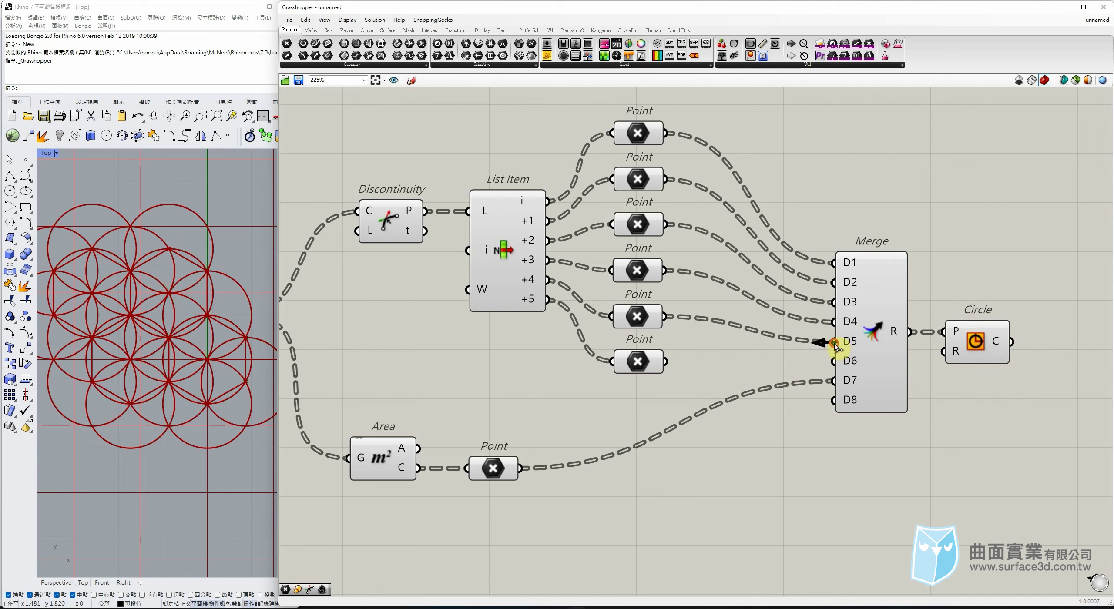
pyautogui.keyDown('ctrl'); pyautogui.moveTo(835, 344); pyautogui.dragTo(670, 319); pyautogui.keyUp('ctrl')
pyautogui.keyDown('ctrl'); pyautogui.moveTo(834, 322); pyautogui.dragTo(666, 270); pyautogui.keyUp('ctrl')
pyautogui.keyDown('ctrl'); pyautogui.moveTo(835, 302); pyautogui.dragTo(667, 226); pyautogui.keyUp('ctrl')
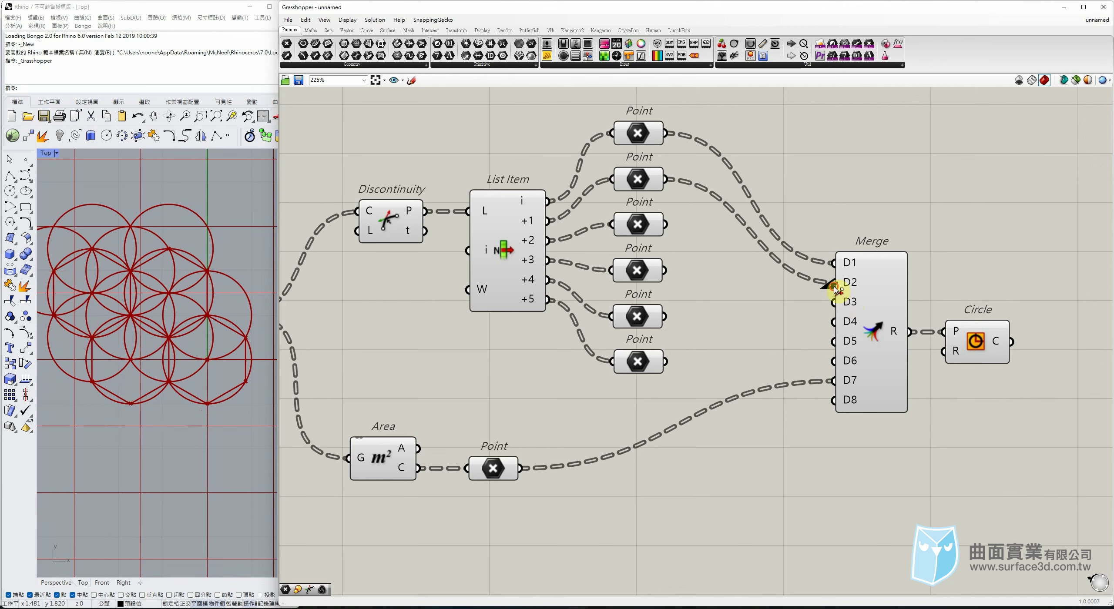
pyautogui.keyDown('ctrl'); pyautogui.moveTo(835, 288); pyautogui.dragTo(666, 179); pyautogui.keyUp('ctrl')
pyautogui.moveTo(191, 336); pyautogui.dragTo(179, 316, button='right')
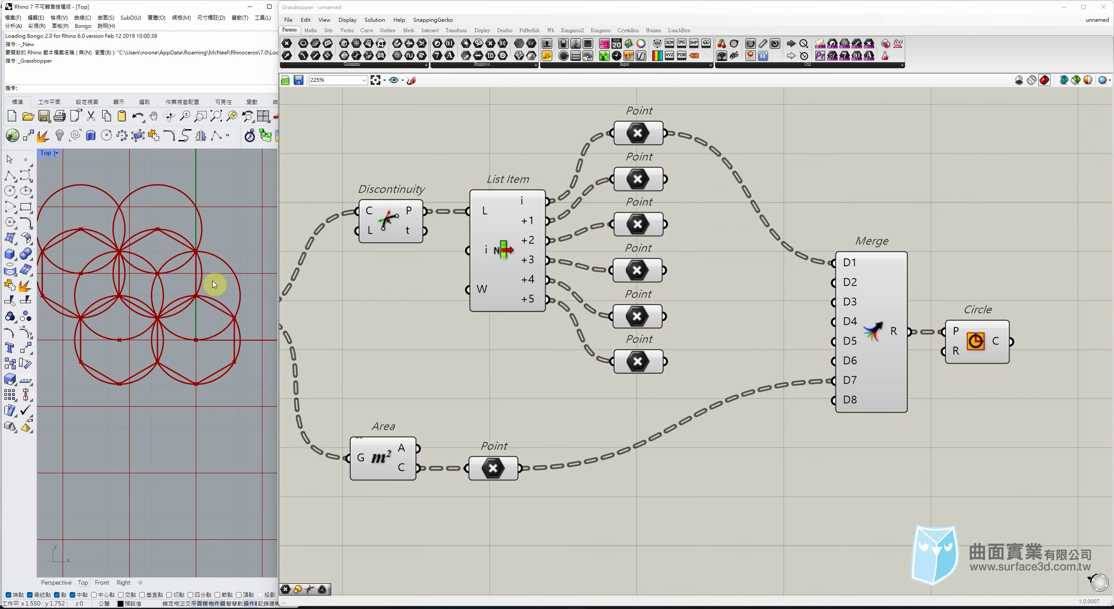
# Move the Circle component away from Merge, add a number slider with value 0.6 and connect it to Circle's R input.
pyautogui.moveTo(980, 342); pyautogui.dragTo(1021, 342)
pyautogui.click(940, 455)
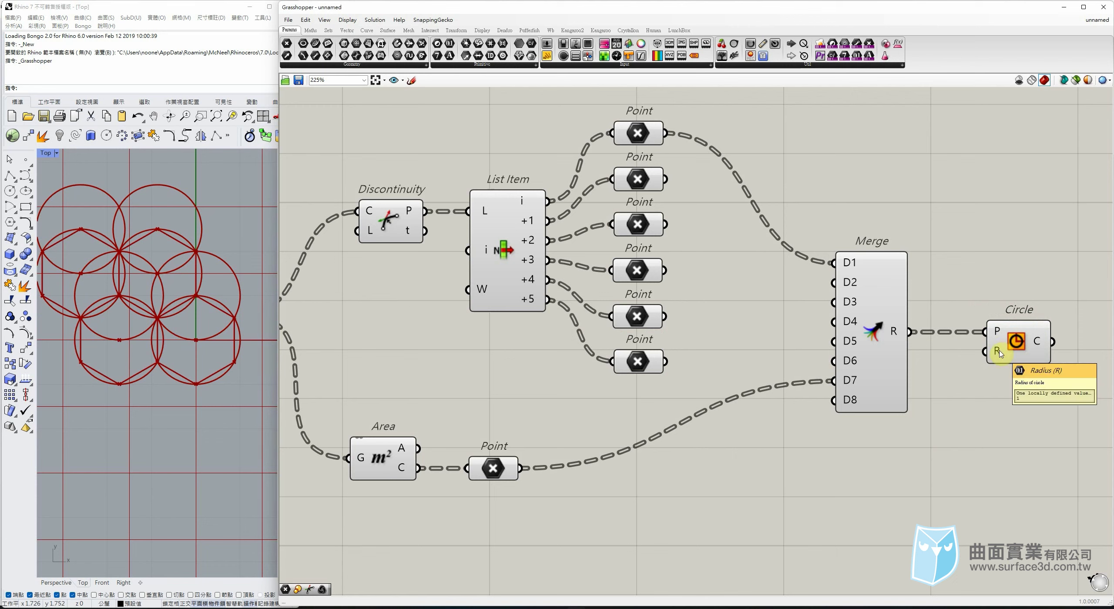
pyautogui.doubleClick(826, 449)
pyautogui.write('0')
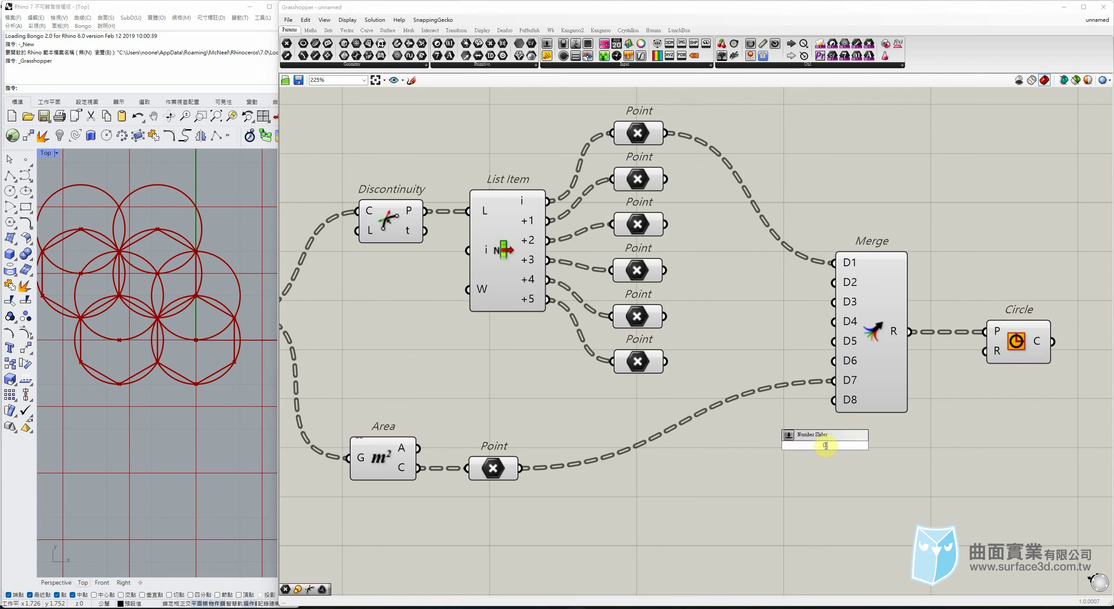
pyautogui.write('.6')
pyautogui.press('Return')
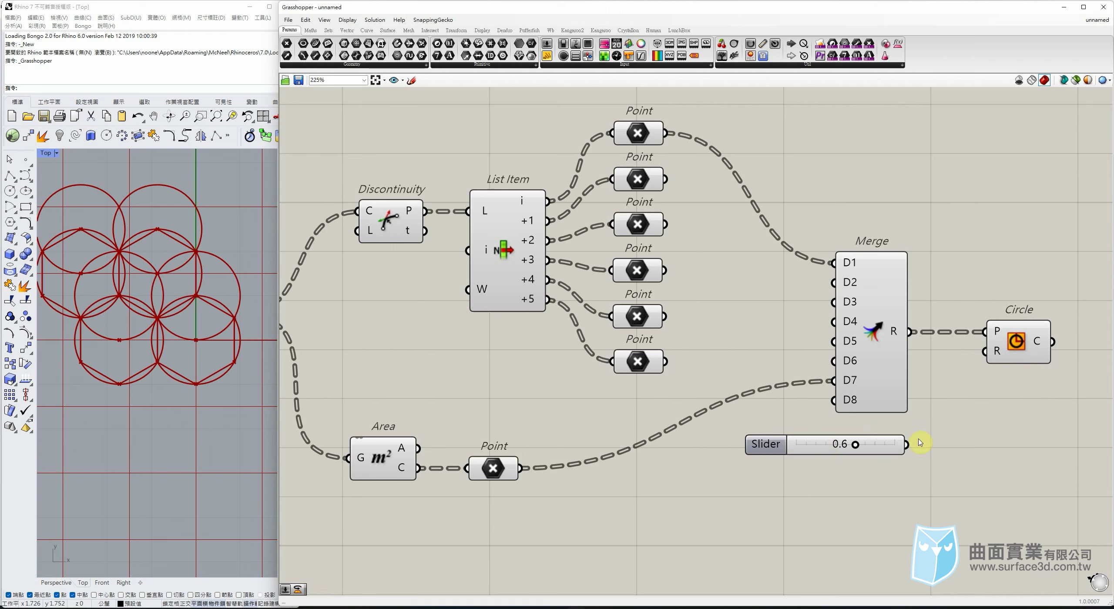
pyautogui.moveTo(910, 445); pyautogui.dragTo(986, 352)
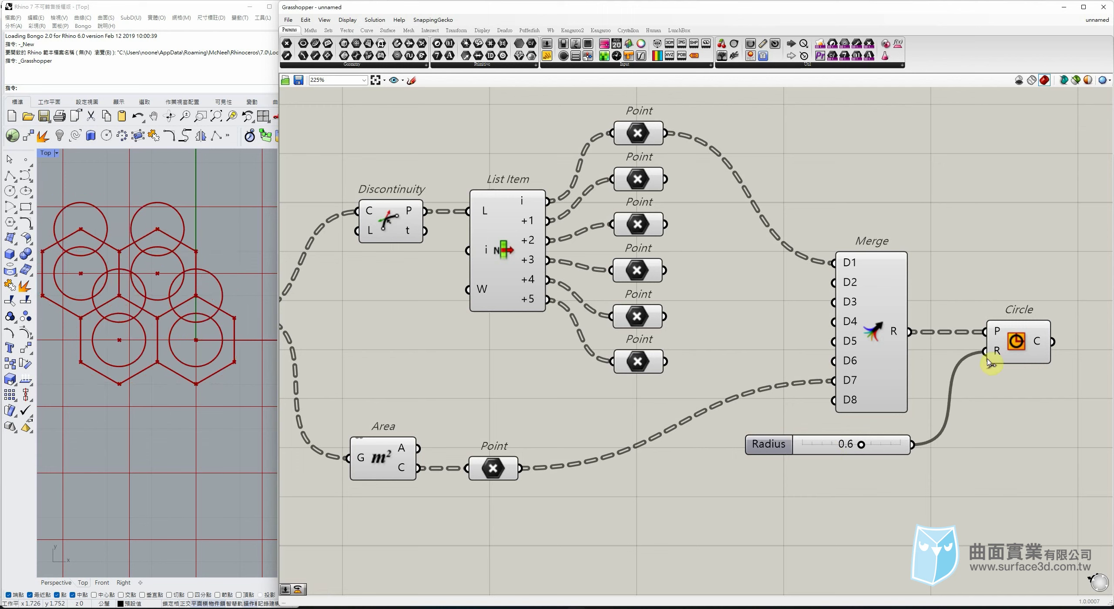
pyautogui.scroll(2, 148, 307)
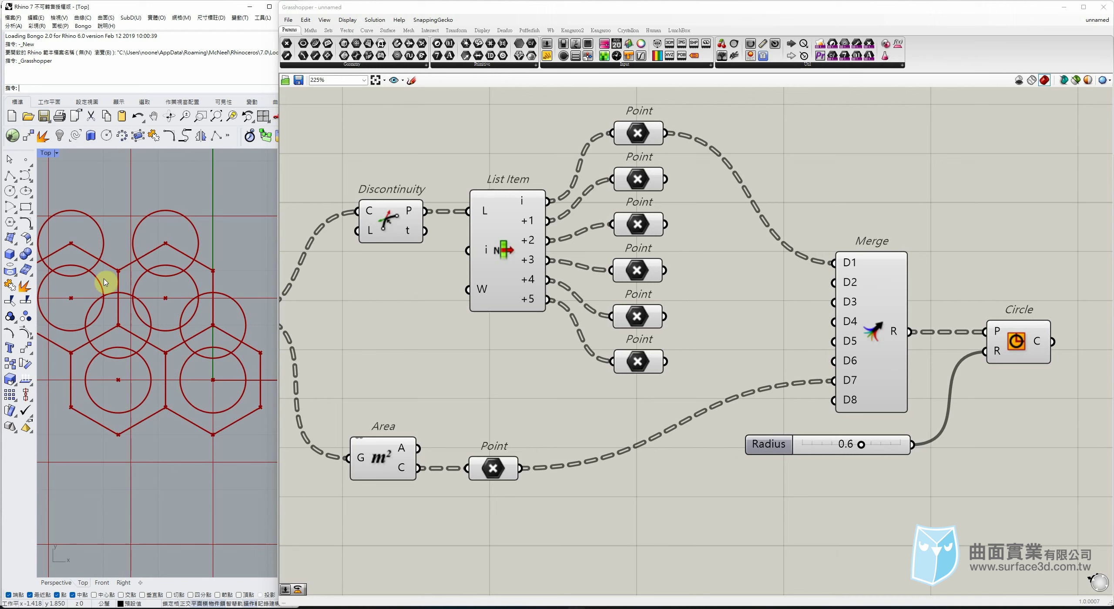
# Connect the second vertex Point parameter to Merge's D2 input.
pyautogui.moveTo(666, 179); pyautogui.dragTo(832, 282)
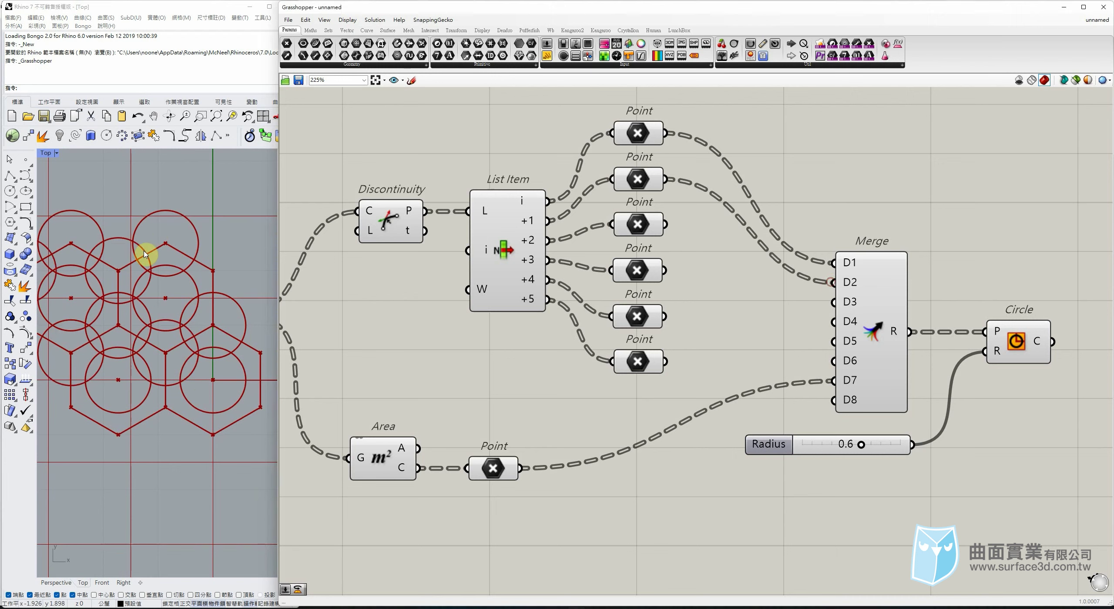
pyautogui.moveTo(125, 279); pyautogui.dragTo(166, 309, button='right')
pyautogui.scroll(2, 169, 291)
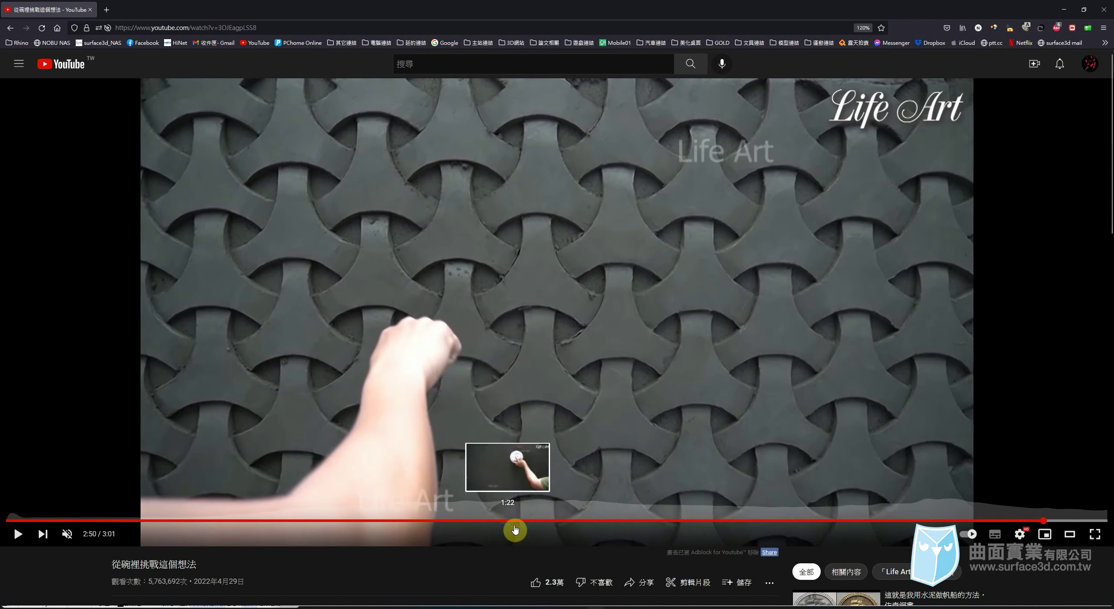
# Switch to the YouTube video, examine the overlapping circle layout between 1:25 and 1:29, and return to Rhino.
pyautogui.click(551, 523)
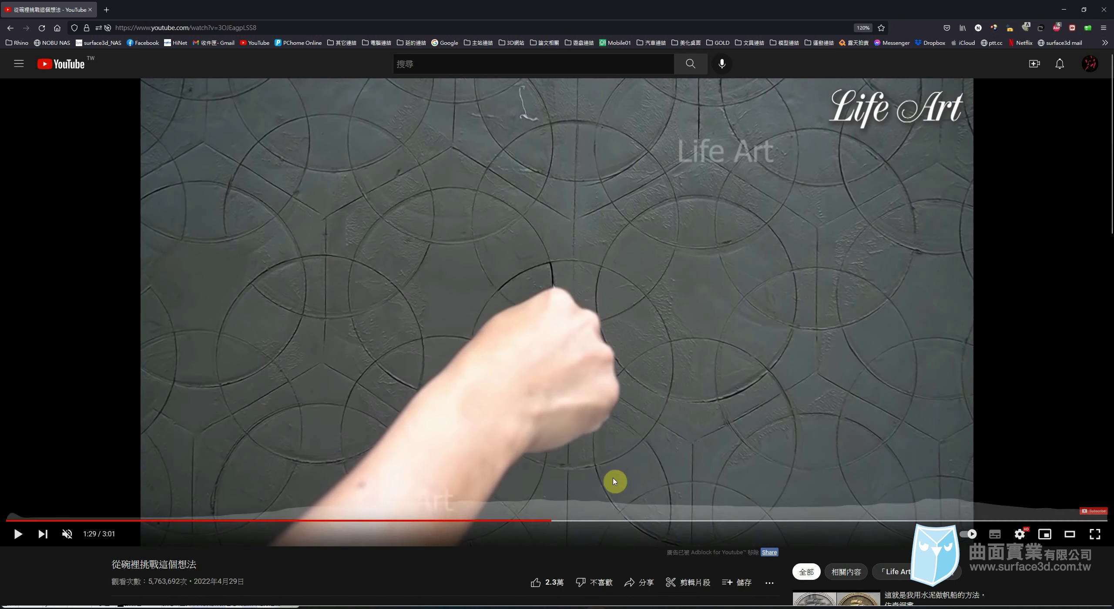
pyautogui.click(547, 524)
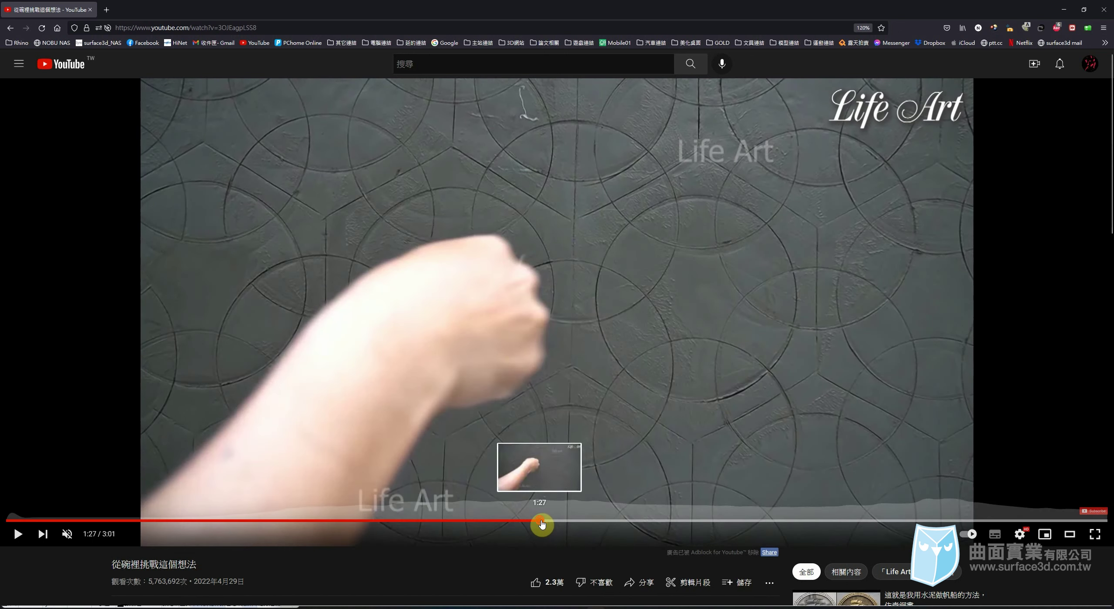
pyautogui.click(540, 525)
pyautogui.click(528, 524)
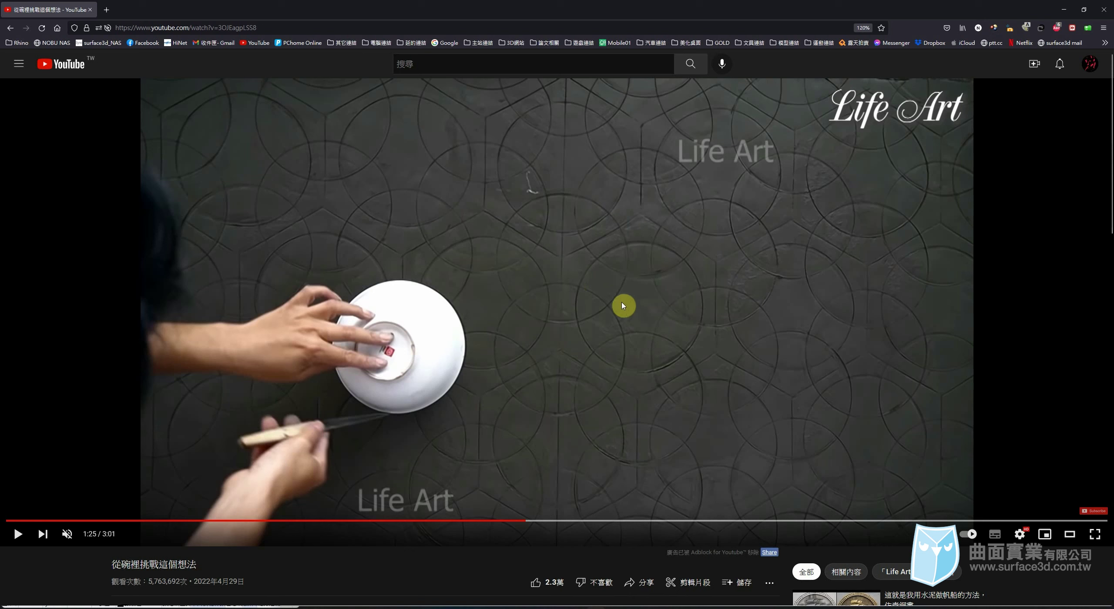
pyautogui.moveTo(576, 608)
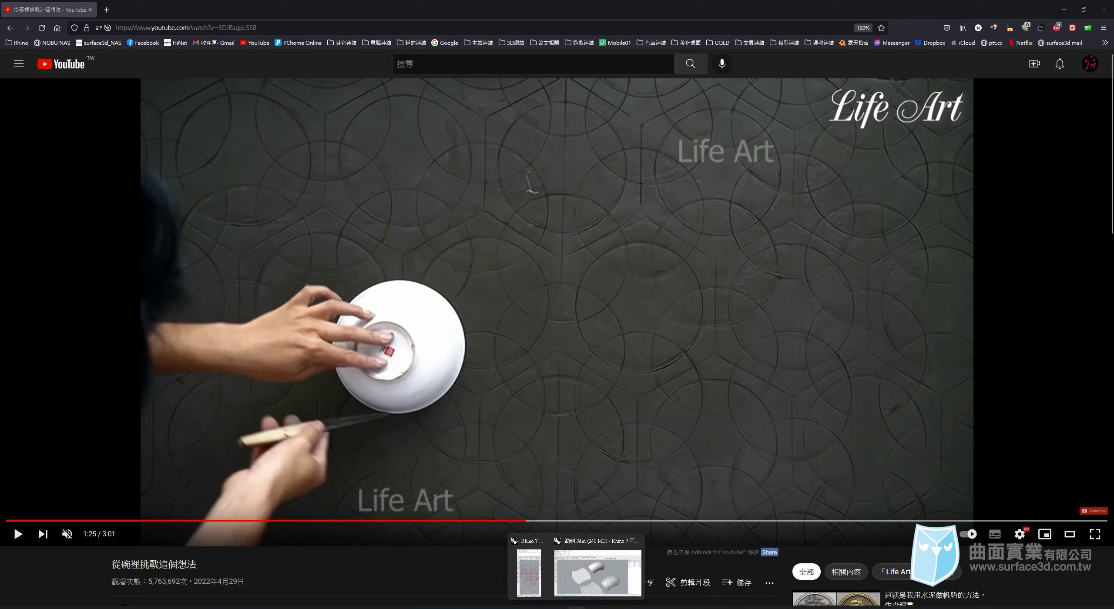
pyautogui.click(519, 566)
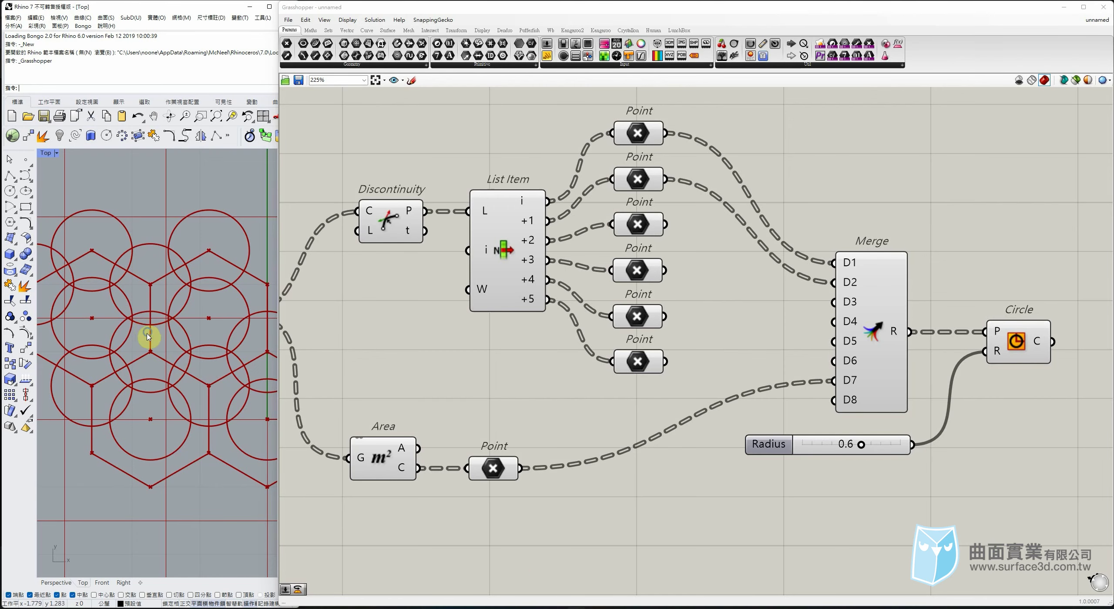
# Connect the third vertex Point parameter to Merge's D3 input, leaving the fourth Point unconnected.
pyautogui.scroll(-3, 150, 329)
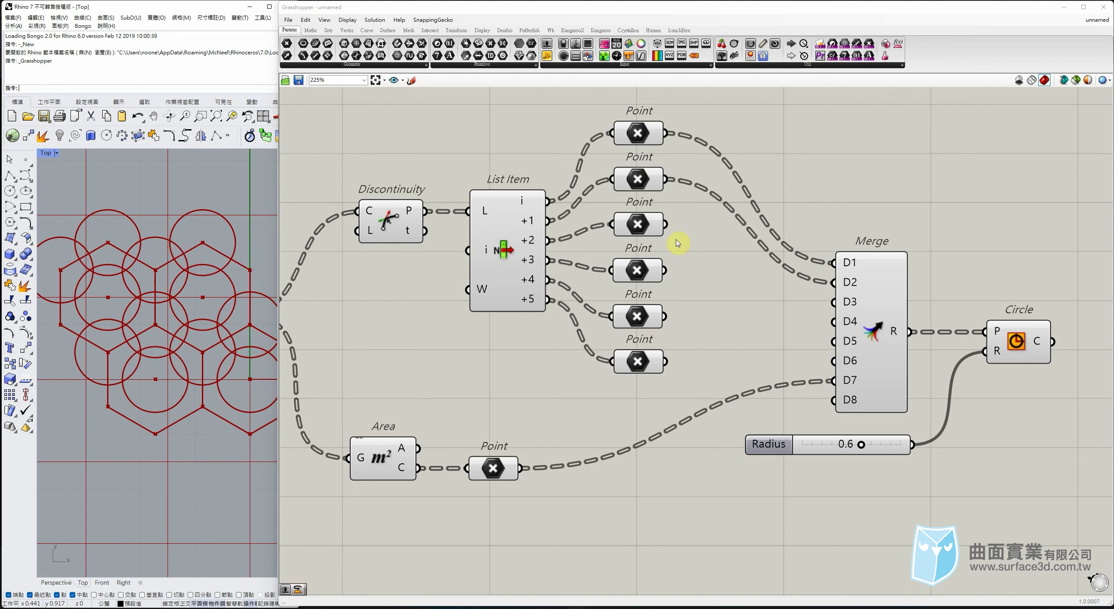
pyautogui.moveTo(665, 224); pyautogui.dragTo(837, 305)
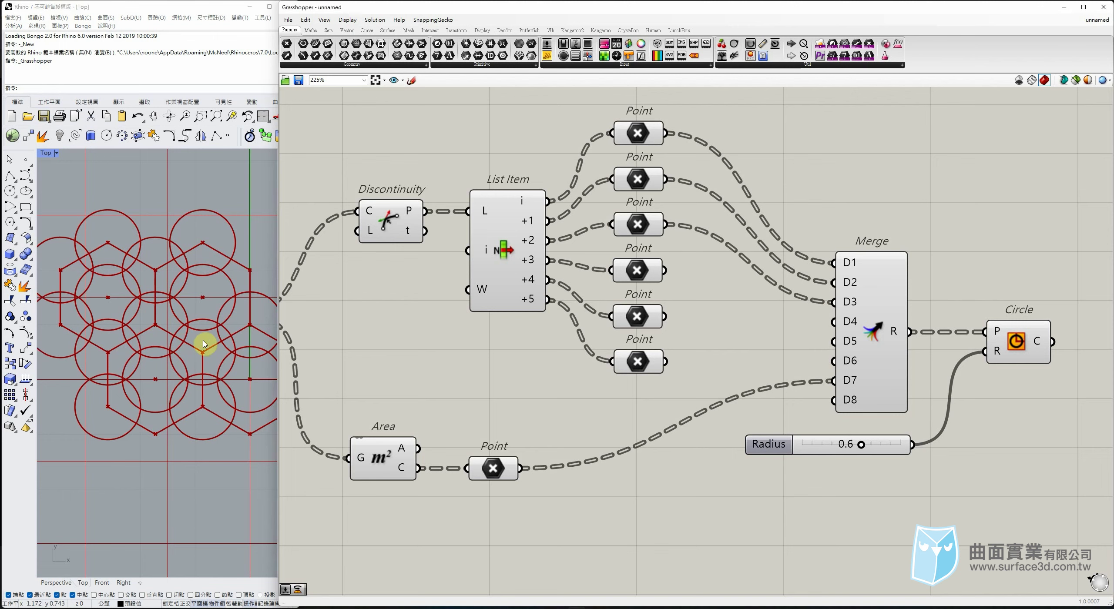
pyautogui.scroll(-2, 203, 343)
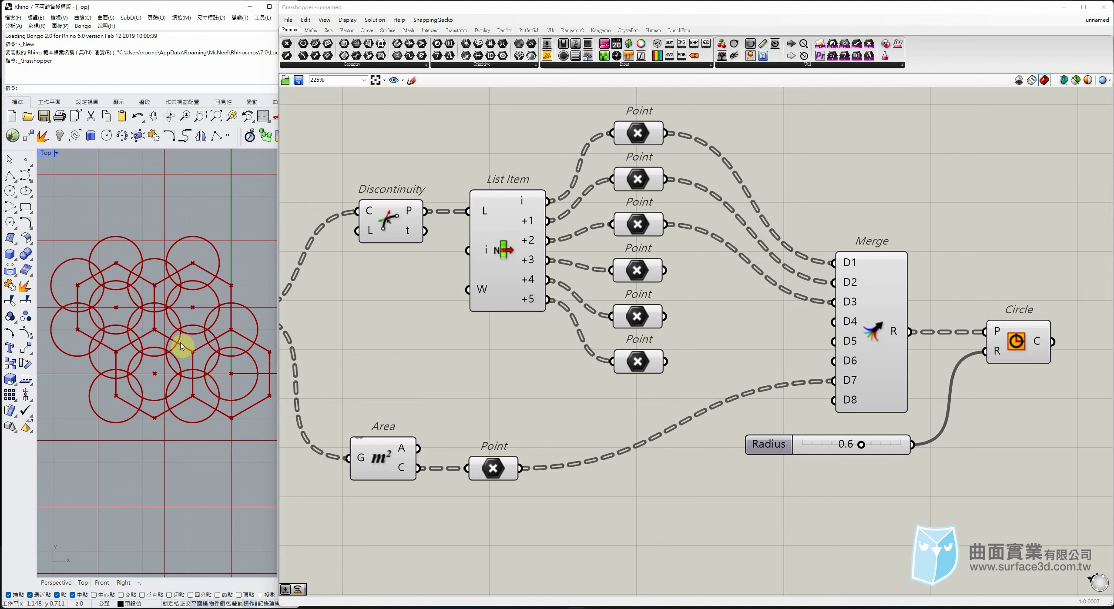
pyautogui.moveTo(664, 270); pyautogui.dragTo(814, 314)
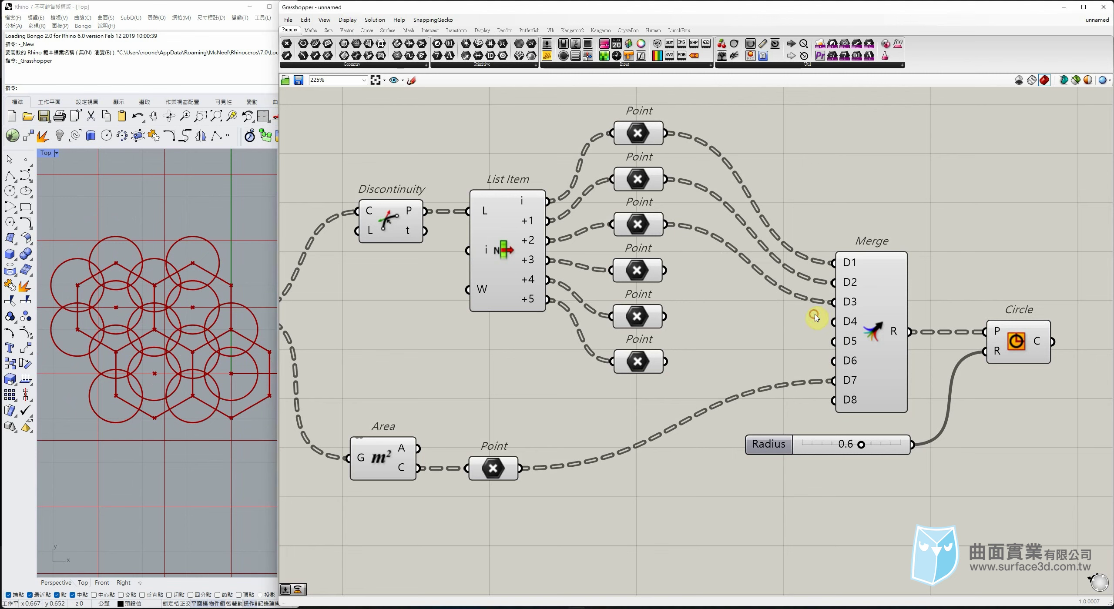
pyautogui.moveTo(665, 271)
pyautogui.mouseDown()
pyautogui.moveTo(796, 322)
pyautogui.moveTo(834, 322)
pyautogui.moveTo(665, 271)
pyautogui.mouseUp()
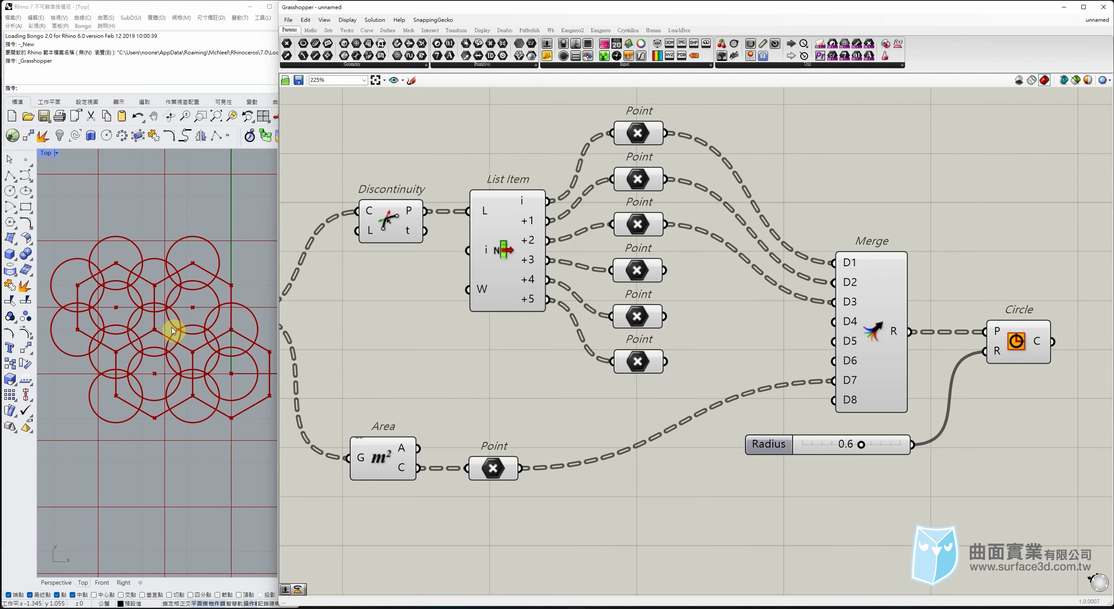
# Set the Radius slider's accuracy to three decimal digits and its value to 0.682.
pyautogui.moveTo(932, 284); pyautogui.dragTo(753, 279, button='right')
pyautogui.moveTo(900, 300); pyautogui.dragTo(750, 458)
pyautogui.click(764, 474)
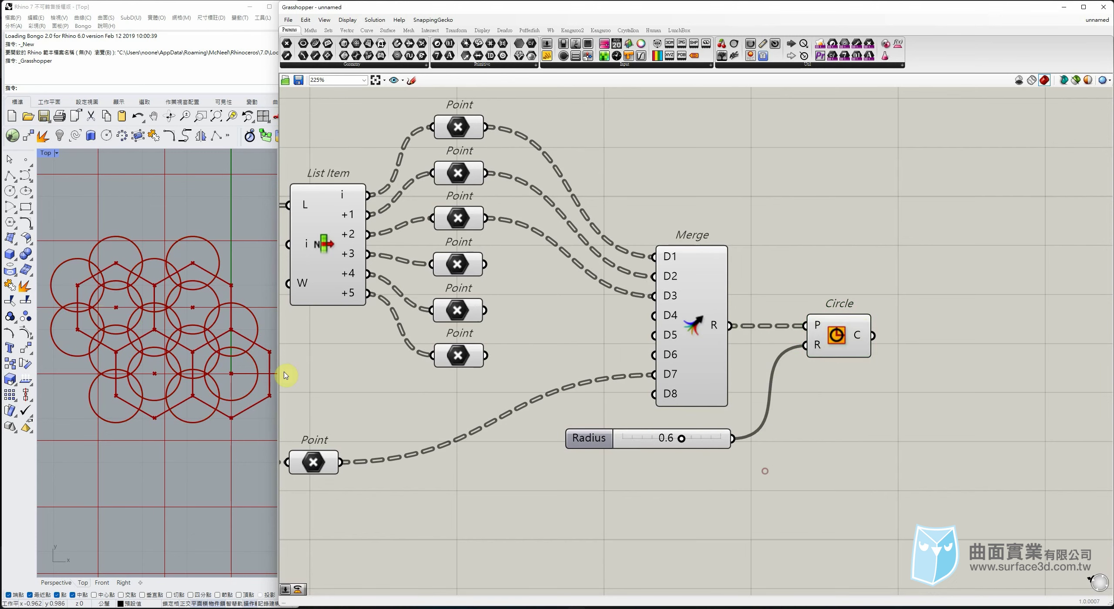
pyautogui.scroll(2, 109, 310)
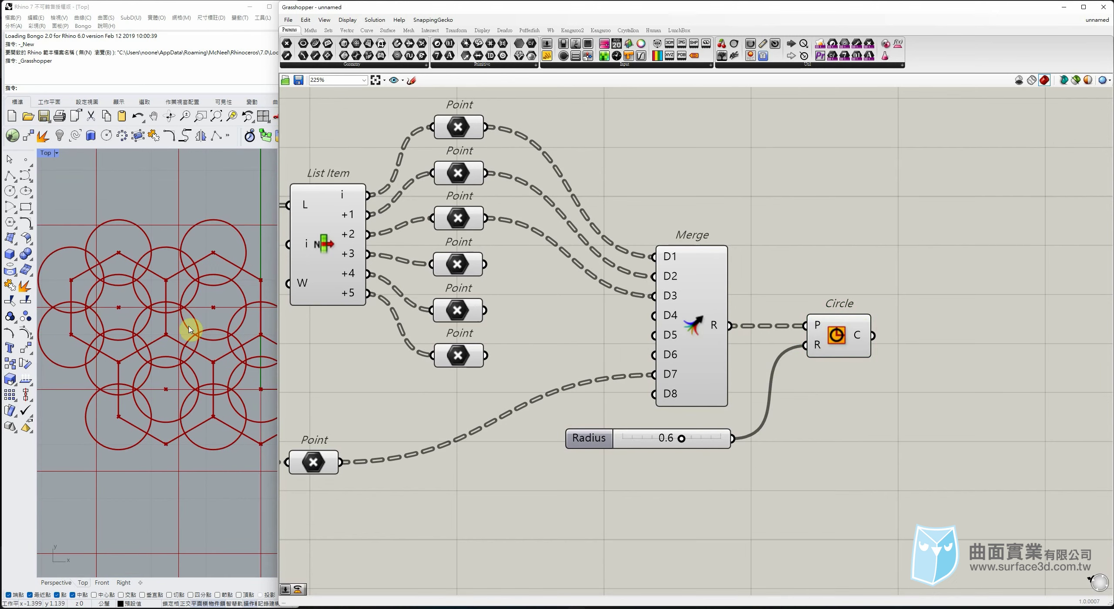
pyautogui.moveTo(685, 442); pyautogui.dragTo(693, 443)
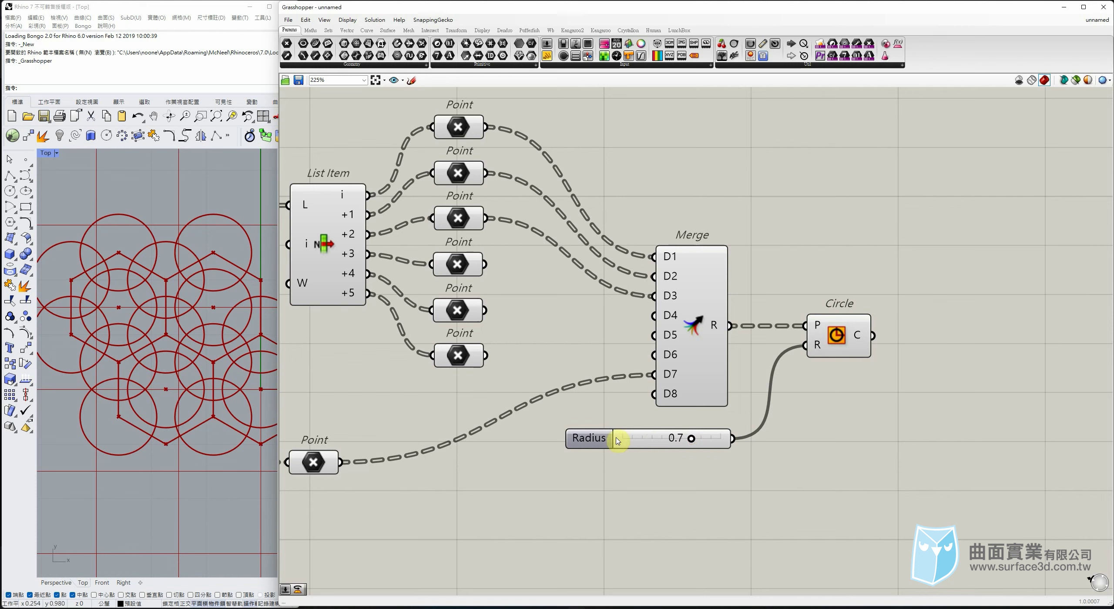
pyautogui.doubleClick(597, 440)
pyautogui.moveTo(592, 430); pyautogui.dragTo(612, 432)
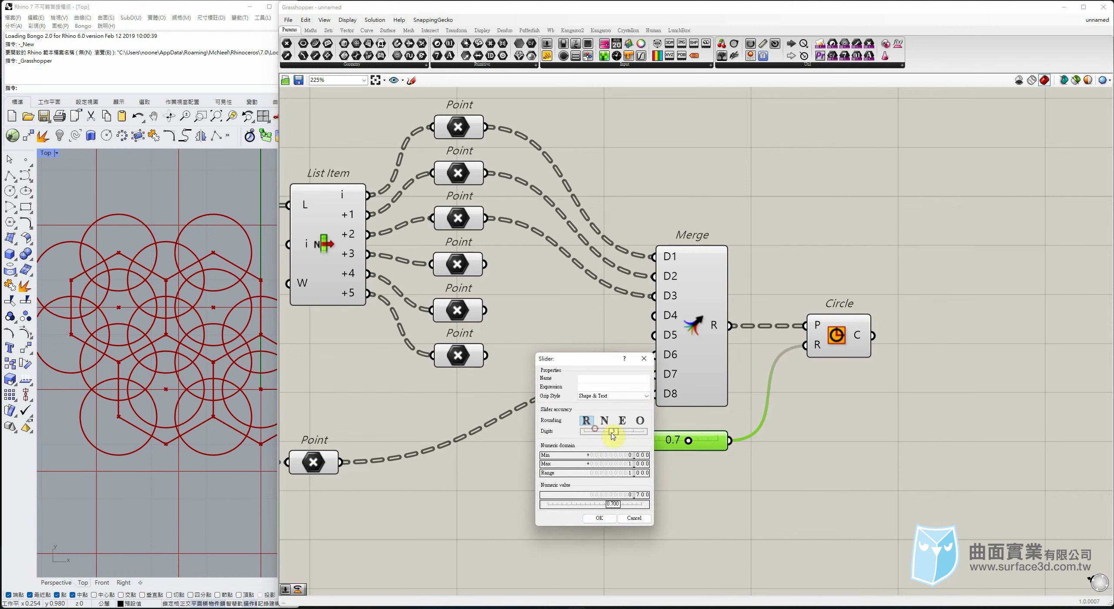
pyautogui.click(600, 518)
pyautogui.moveTo(691, 441); pyautogui.dragTo(687, 441)
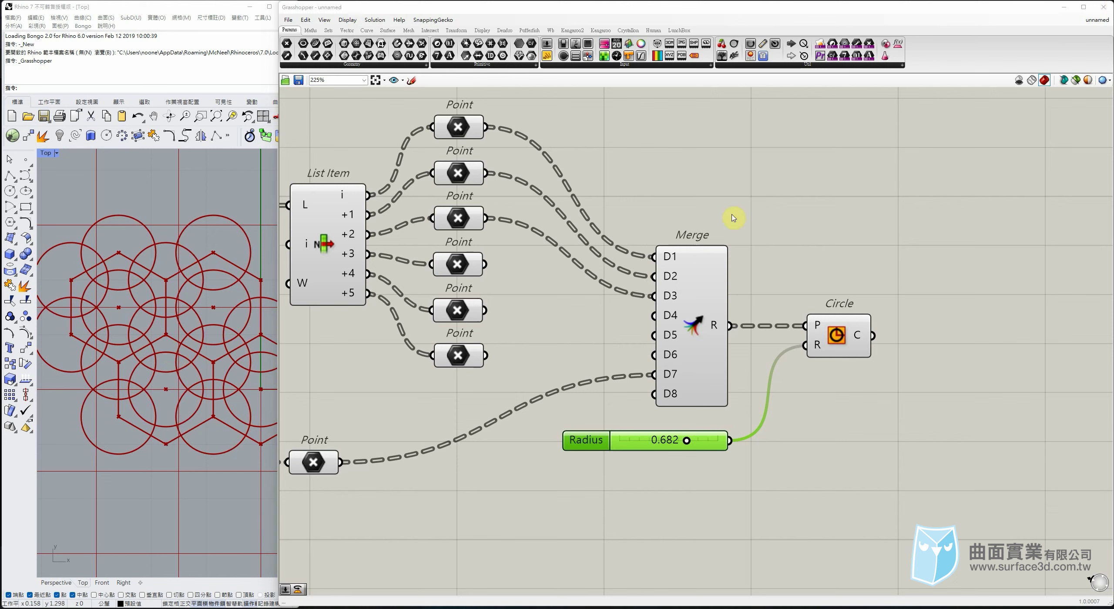
# Sketch one three-armed weave shape in blue over the circle pattern with the PicPick whiteboard, and close the whiteboard.
pyautogui.moveTo(214, 356); pyautogui.dragTo(182, 326, button='right')
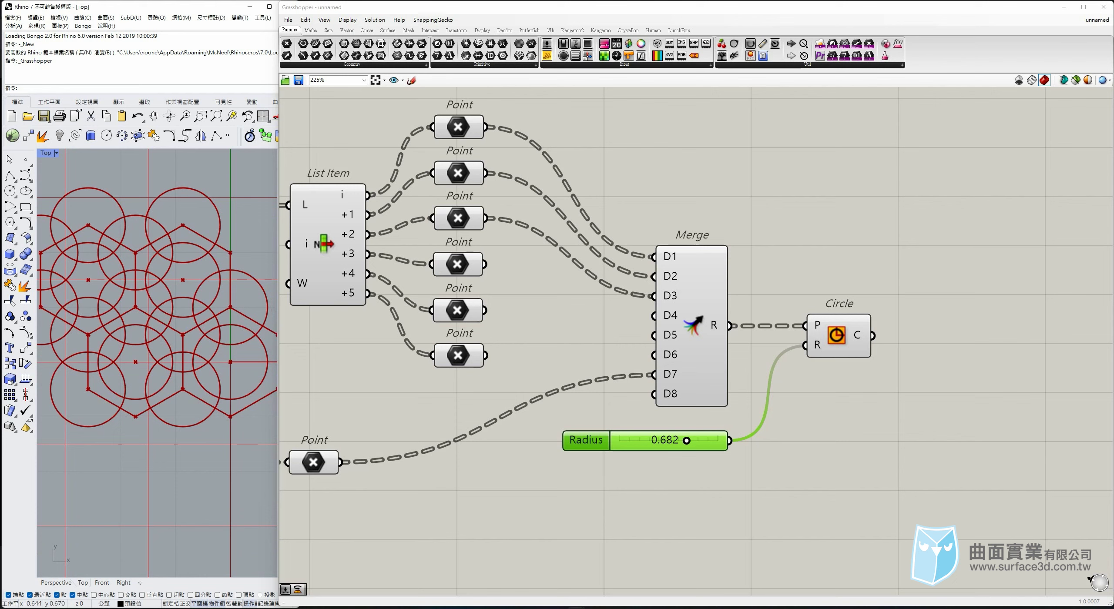
pyautogui.moveTo(984, 91); pyautogui.dragTo(808, 101)
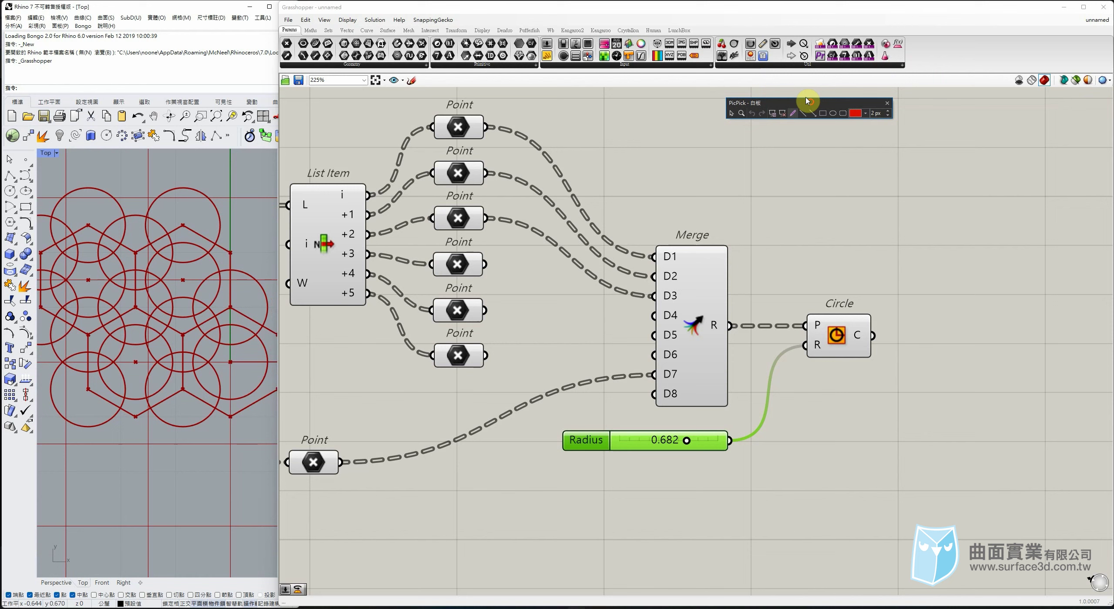
pyautogui.click(868, 114)
pyautogui.click(907, 134)
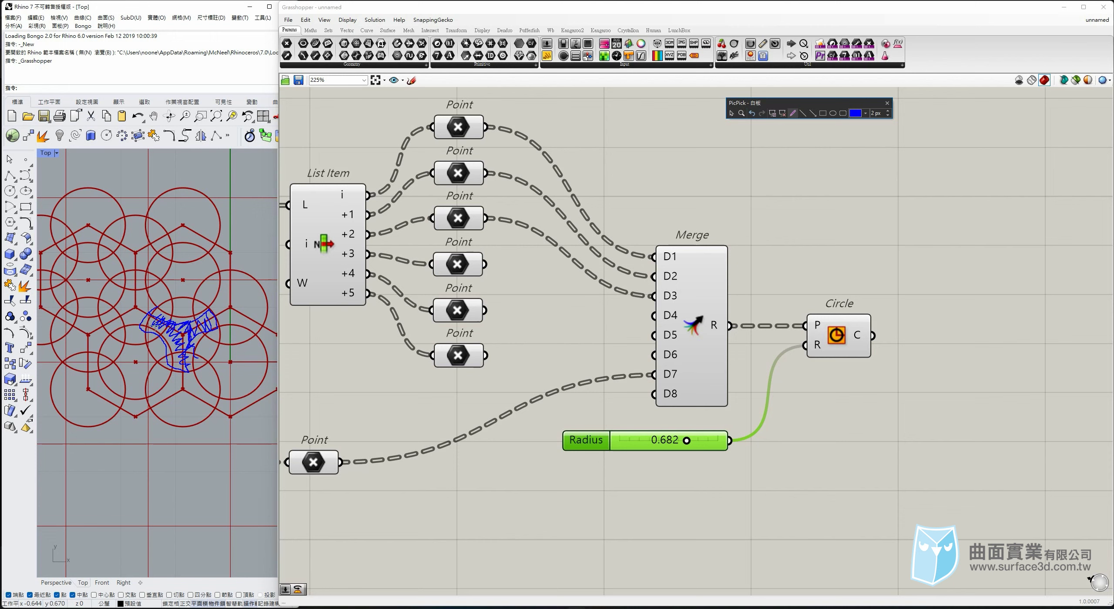
pyautogui.press('Escape')
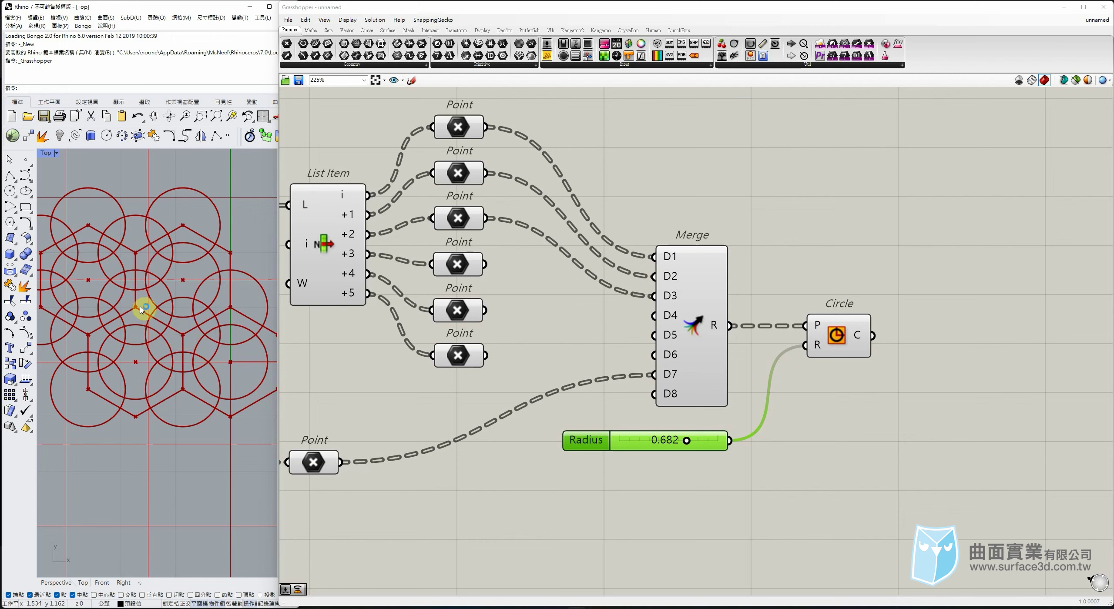
# Move the Circle component and its Radius slider together farther away from Merge to make room between them.
pyautogui.scroll(-1, 174, 333)
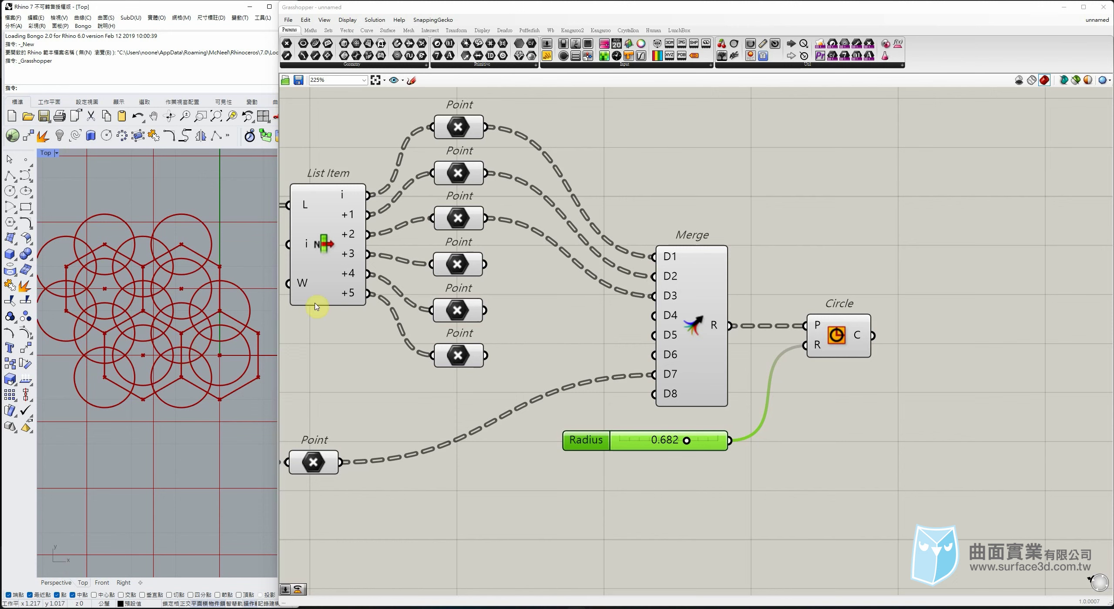
pyautogui.click(949, 268)
pyautogui.moveTo(955, 268); pyautogui.dragTo(802, 372)
pyautogui.keyDown('shift'); pyautogui.moveTo(833, 423); pyautogui.dragTo(805, 431); pyautogui.keyUp('shift')
pyautogui.click(850, 234)
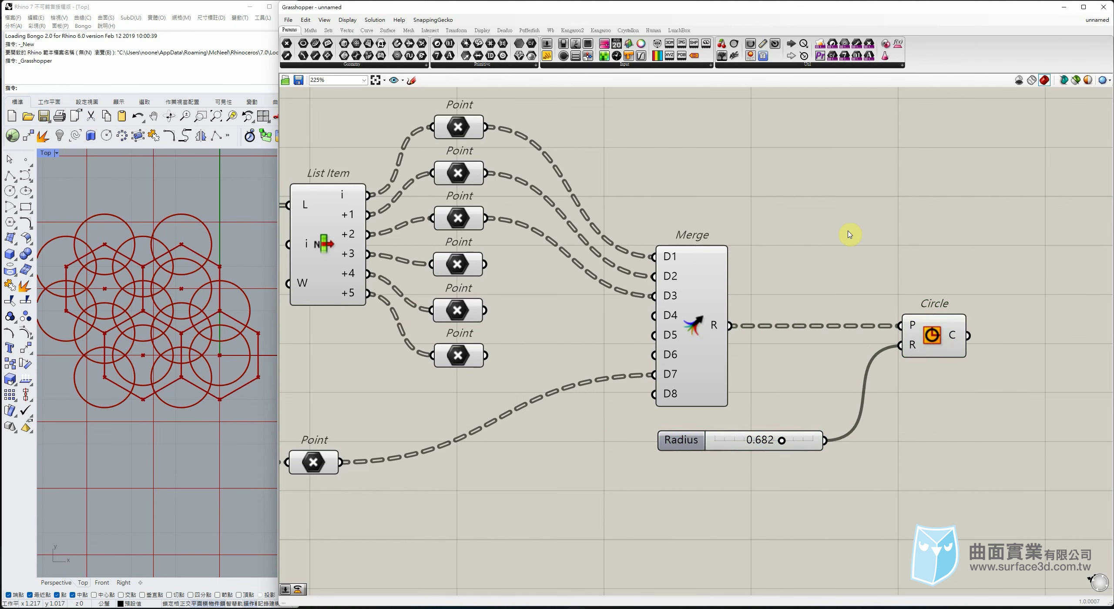
# Insert a removeDuplicatePts component between Merge's R output and Circle's P input, moving Circle to make room.
pyautogui.click(347, 32)
pyautogui.click(573, 30)
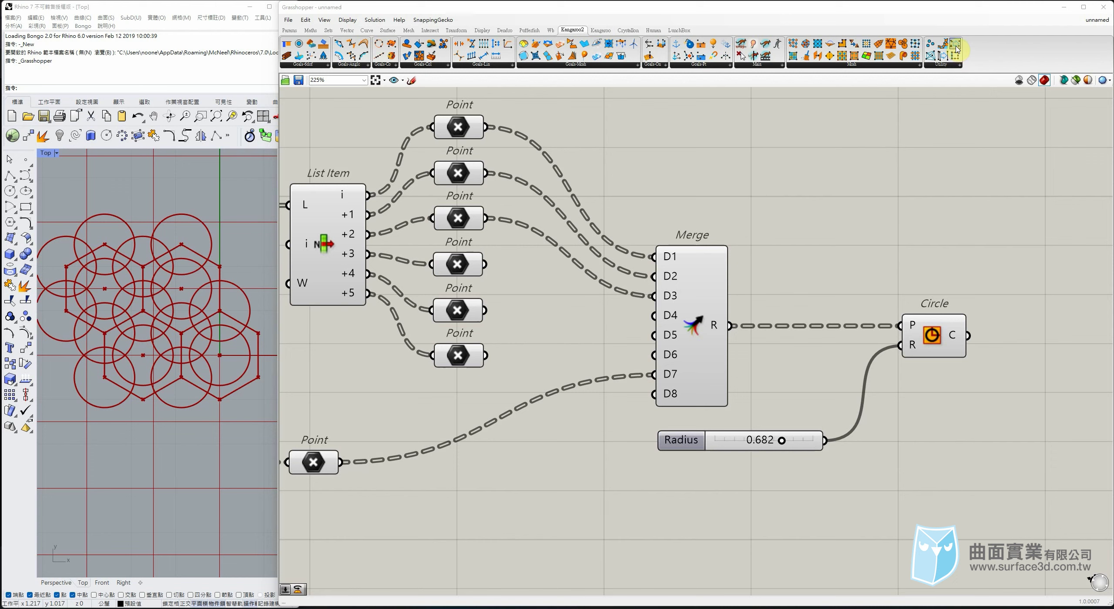
pyautogui.moveTo(956, 48); pyautogui.dragTo(779, 264)
pyautogui.moveTo(730, 326); pyautogui.dragTo(745, 255)
pyautogui.moveTo(791, 264); pyautogui.dragTo(901, 326)
pyautogui.moveTo(907, 339); pyautogui.dragTo(950, 338)
pyautogui.moveTo(812, 265); pyautogui.dragTo(832, 335)
pyautogui.moveTo(985, 348); pyautogui.dragTo(981, 362)
pyautogui.click(766, 248)
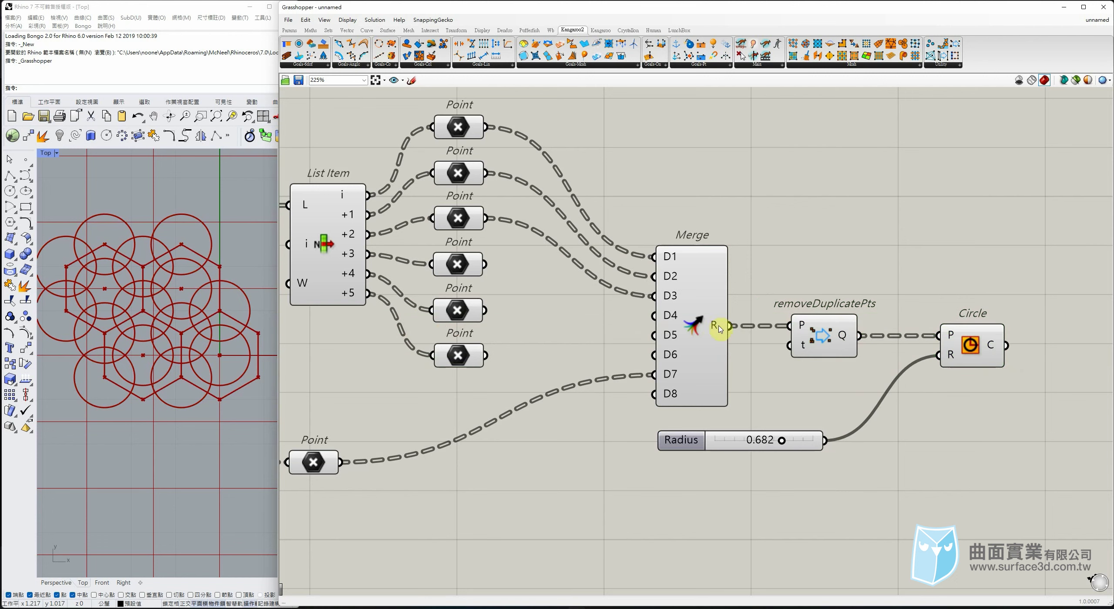
# Flatten Merge's R output and shift removeDuplicatePts slightly closer to Merge.
pyautogui.moveTo(719, 330)
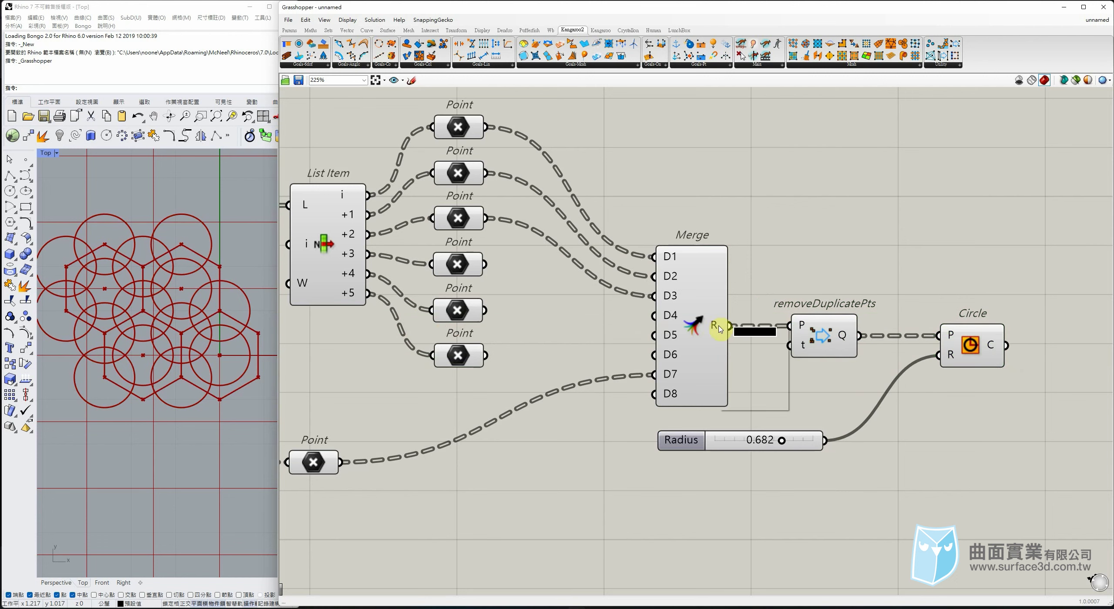
pyautogui.rightClick(719, 329)
pyautogui.click(758, 376)
pyautogui.moveTo(835, 334); pyautogui.dragTo(829, 334)
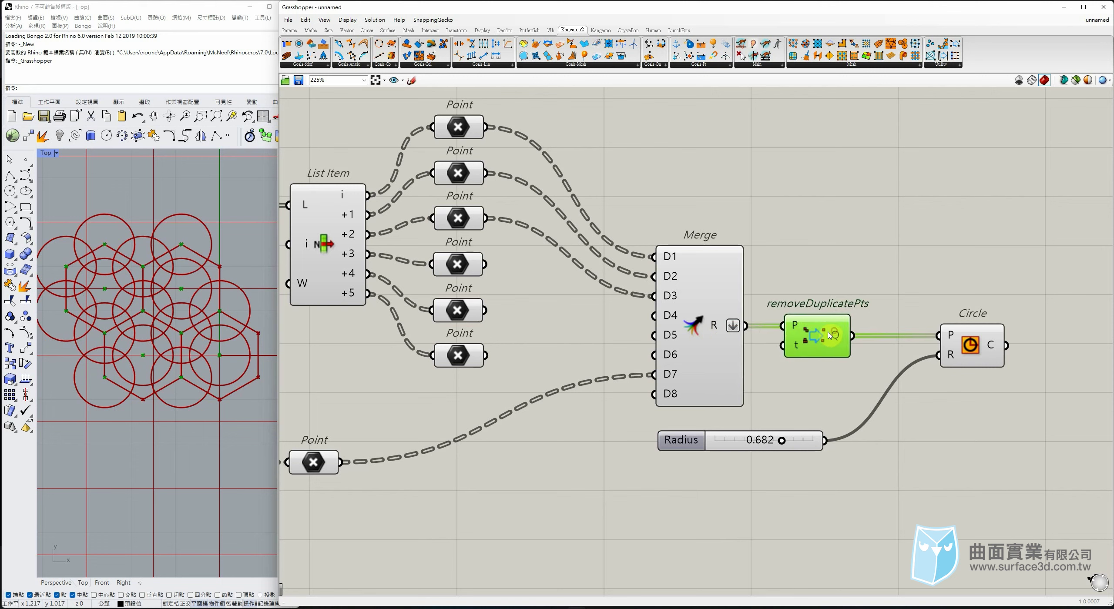
# Move Circle closer to removeDuplicatePts and nudge the Radius slider to tidy the layout.
pyautogui.moveTo(964, 351); pyautogui.dragTo(925, 348)
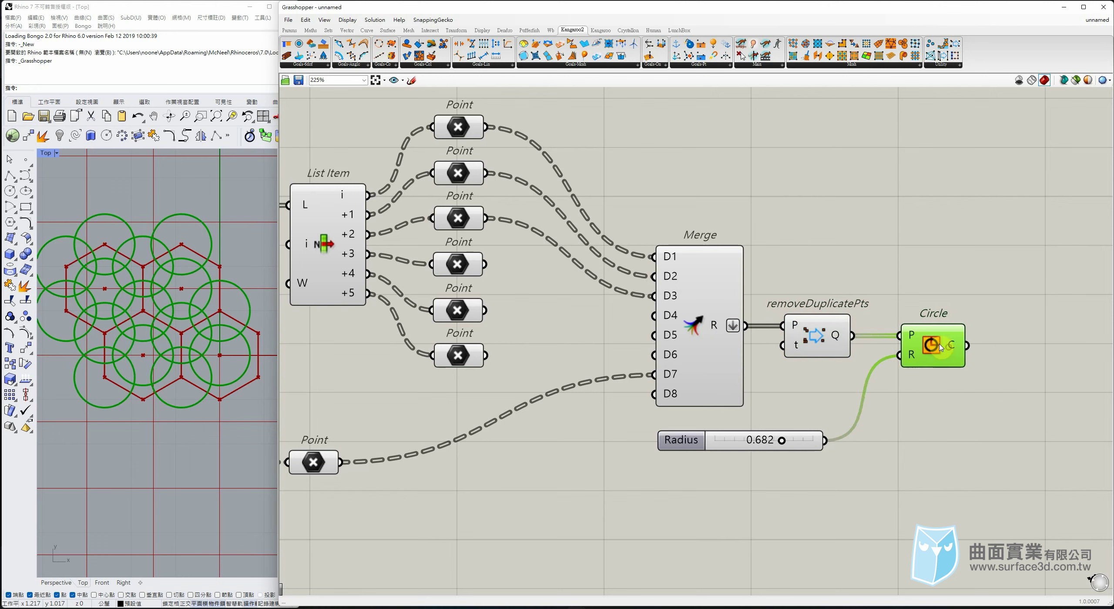
pyautogui.click(898, 425)
pyautogui.moveTo(810, 446); pyautogui.dragTo(814, 446)
pyautogui.moveTo(980, 291); pyautogui.dragTo(909, 394)
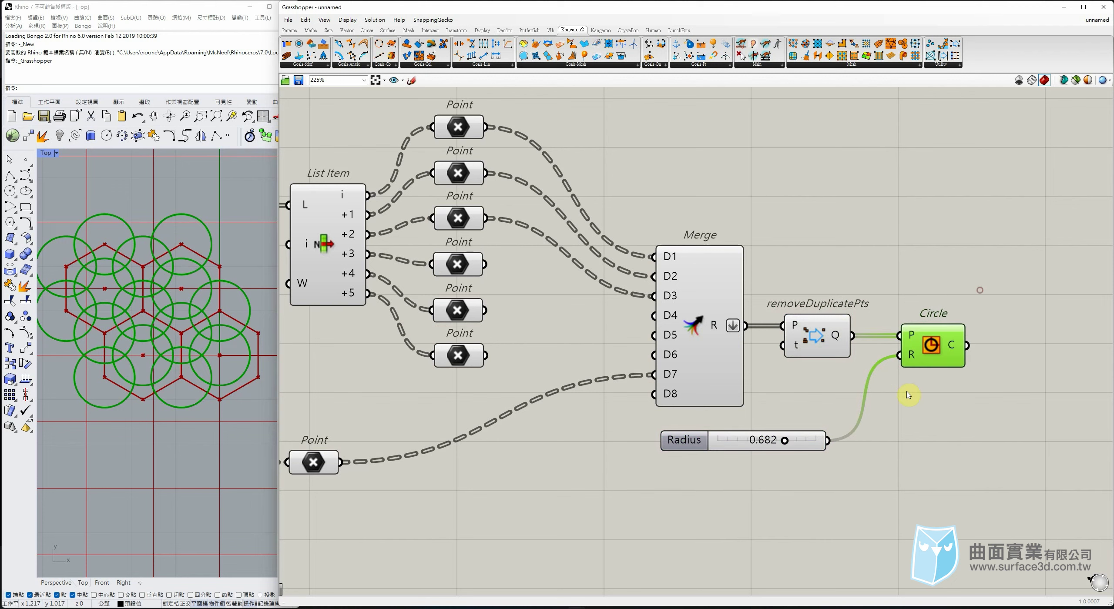
pyautogui.click(894, 400)
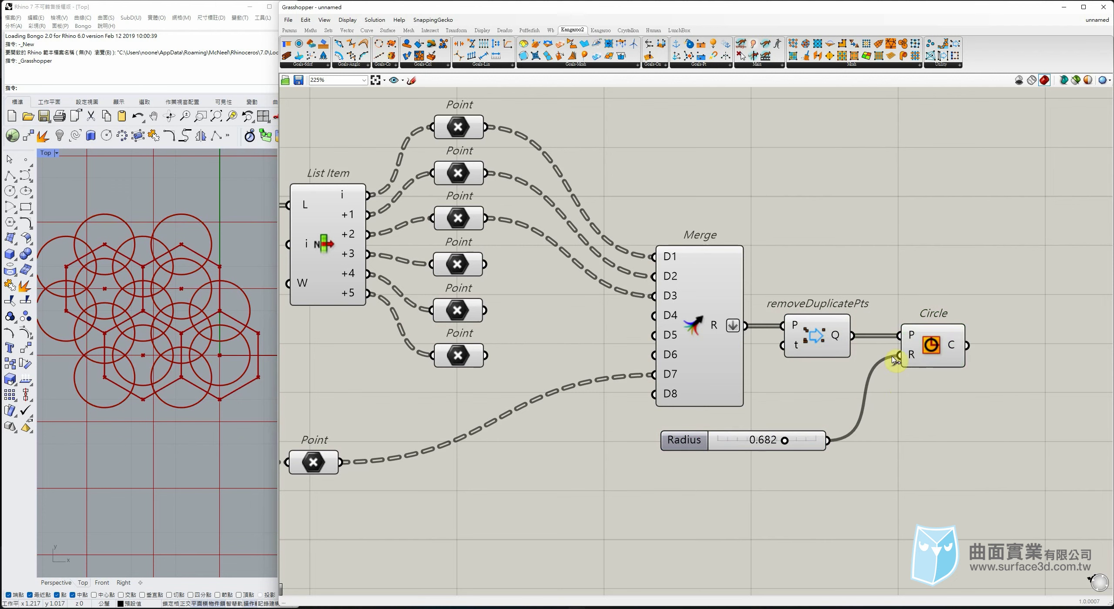
# Add a List Item component after Circle and connect Circle's C output to its L input.
pyautogui.scroll(5, 166, 344)
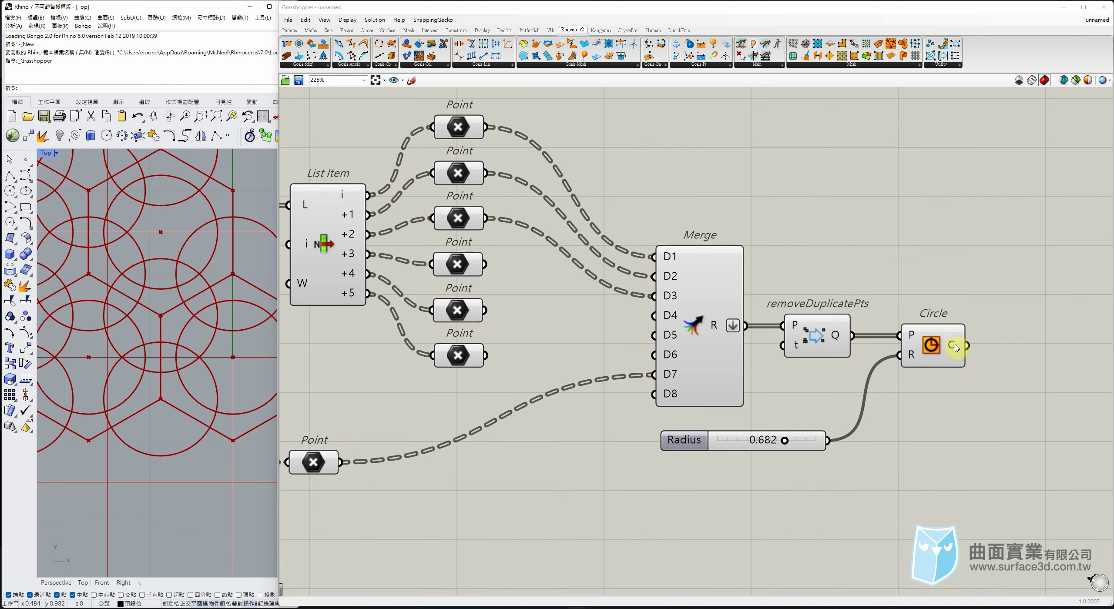
pyautogui.moveTo(956, 347)
pyautogui.moveTo(1032, 256); pyautogui.dragTo(883, 237, button='right')
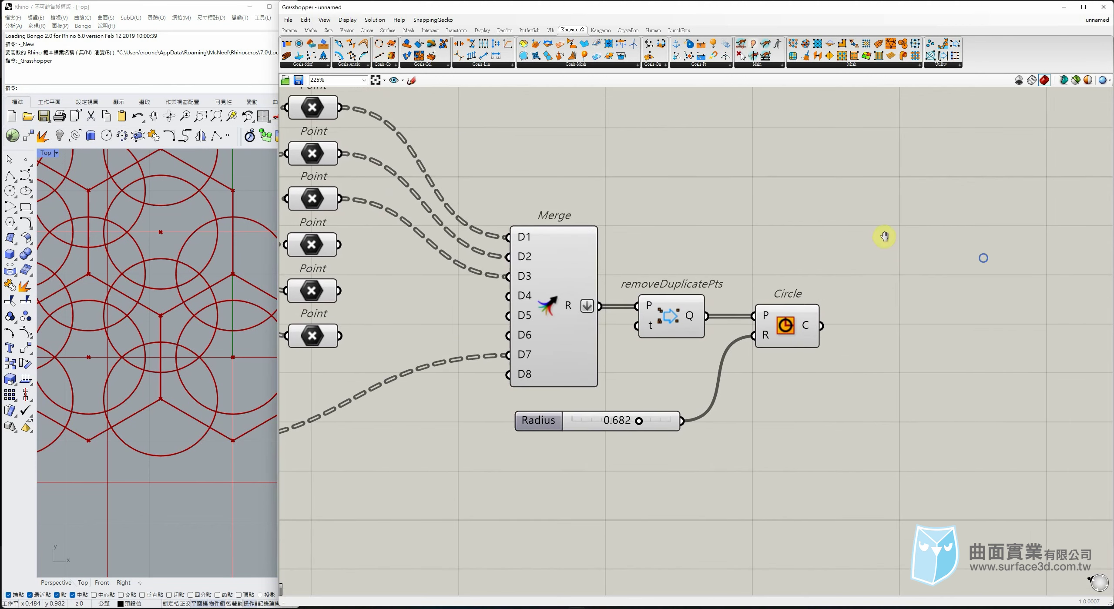
pyautogui.click(368, 30)
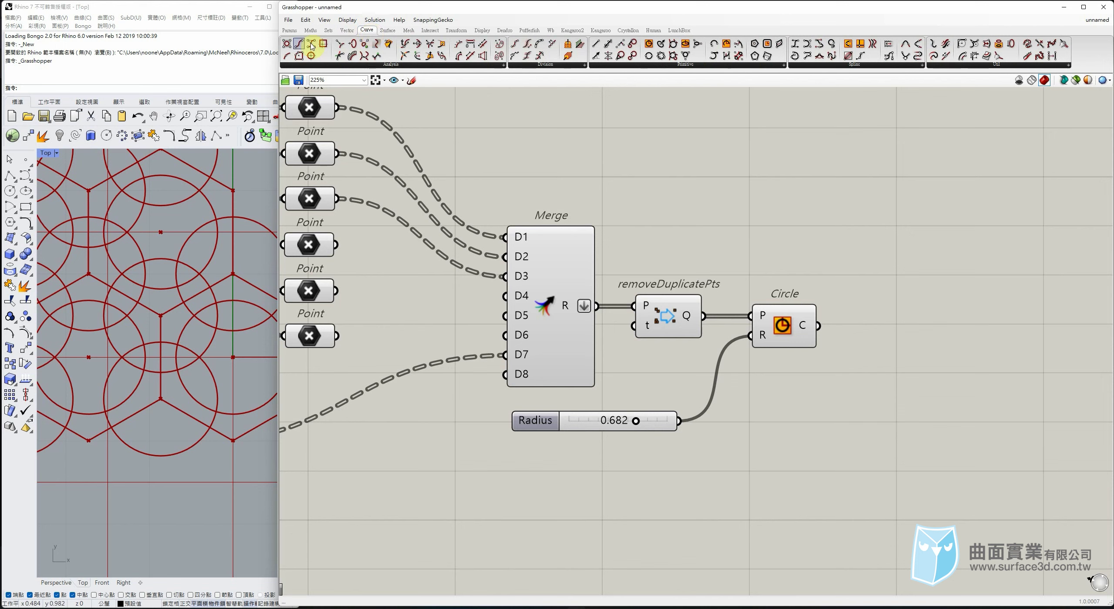
pyautogui.click(347, 31)
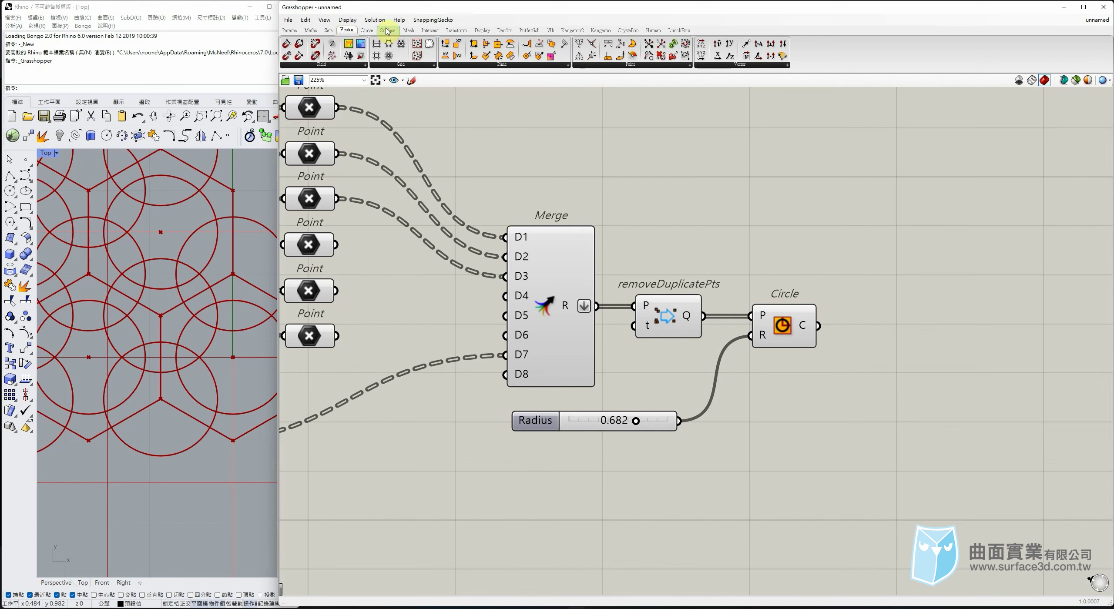
pyautogui.click(329, 31)
pyautogui.moveTo(286, 43); pyautogui.dragTo(927, 370)
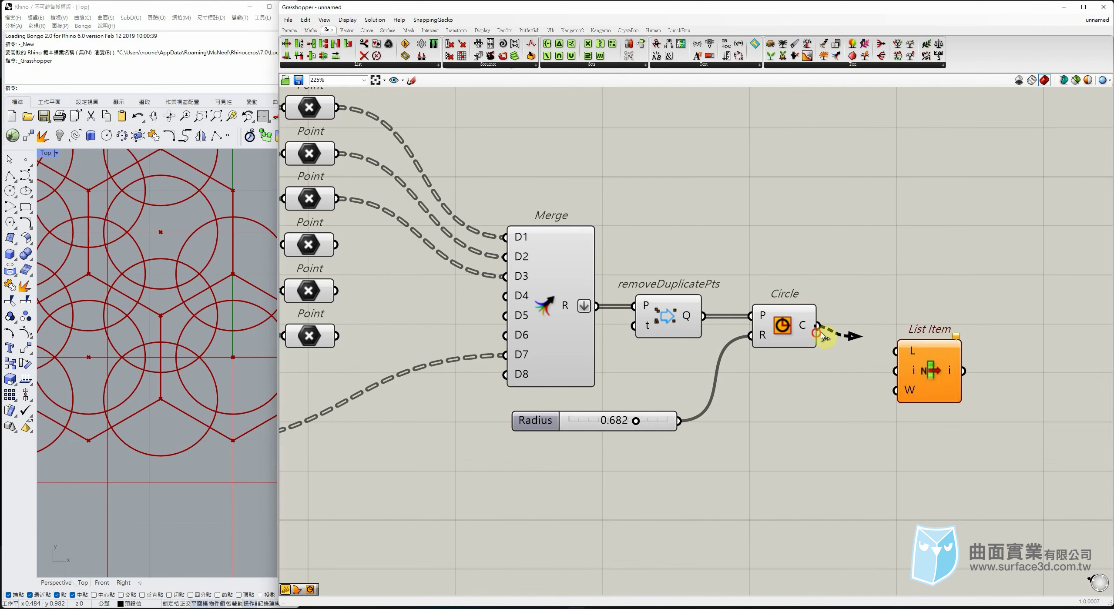
pyautogui.moveTo(818, 326); pyautogui.dragTo(895, 351)
pyautogui.scroll(-2, 199, 324)
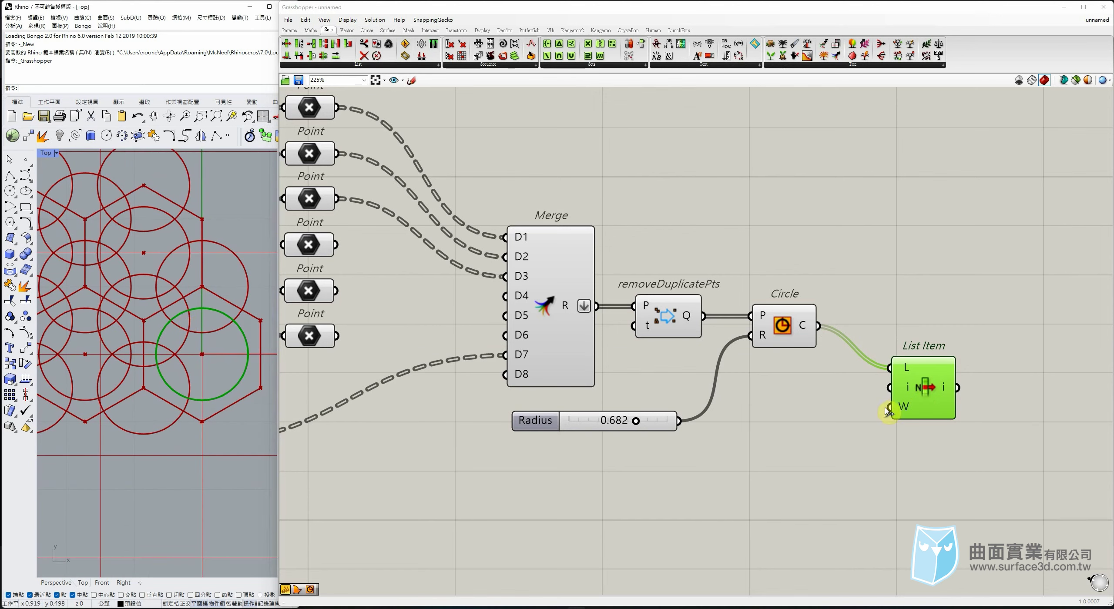
# Duplicate the List Item to make five stacked in a column, each fed by Circle's C output.
pyautogui.moveTo(919, 392); pyautogui.dragTo(925, 466)
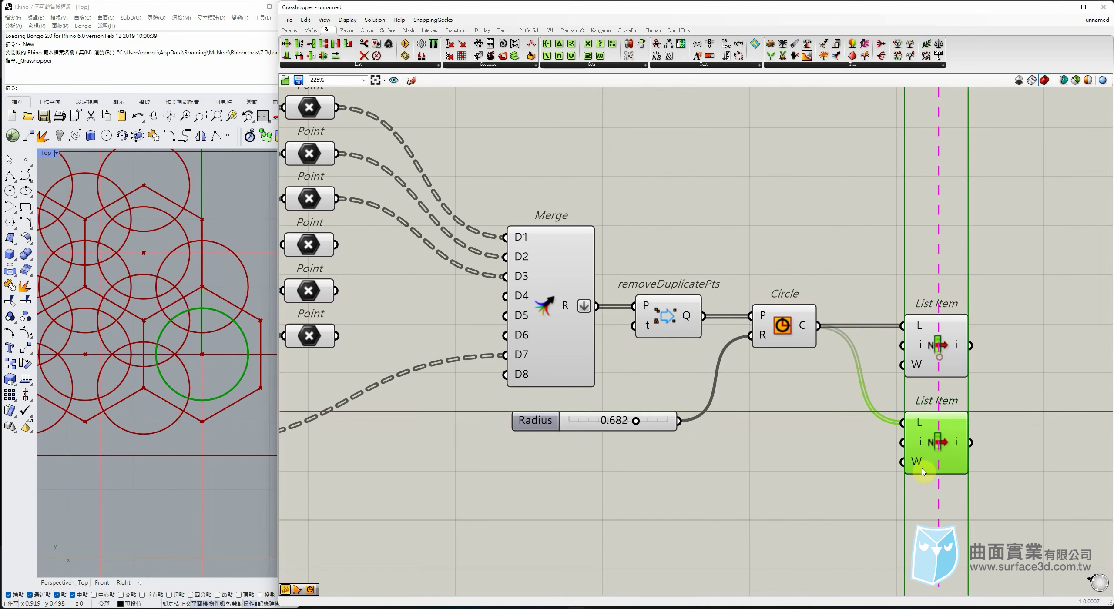
pyautogui.hotkey('ctrl', 'v')
pyautogui.moveTo(1000, 408); pyautogui.dragTo(968, 268, button='right')
pyautogui.moveTo(940, 230); pyautogui.dragTo(913, 505)
pyautogui.hotkey('ctrl', 'v')
pyautogui.hotkey('ctrl', 'v')
pyautogui.moveTo(931, 432); pyautogui.dragTo(921, 500)
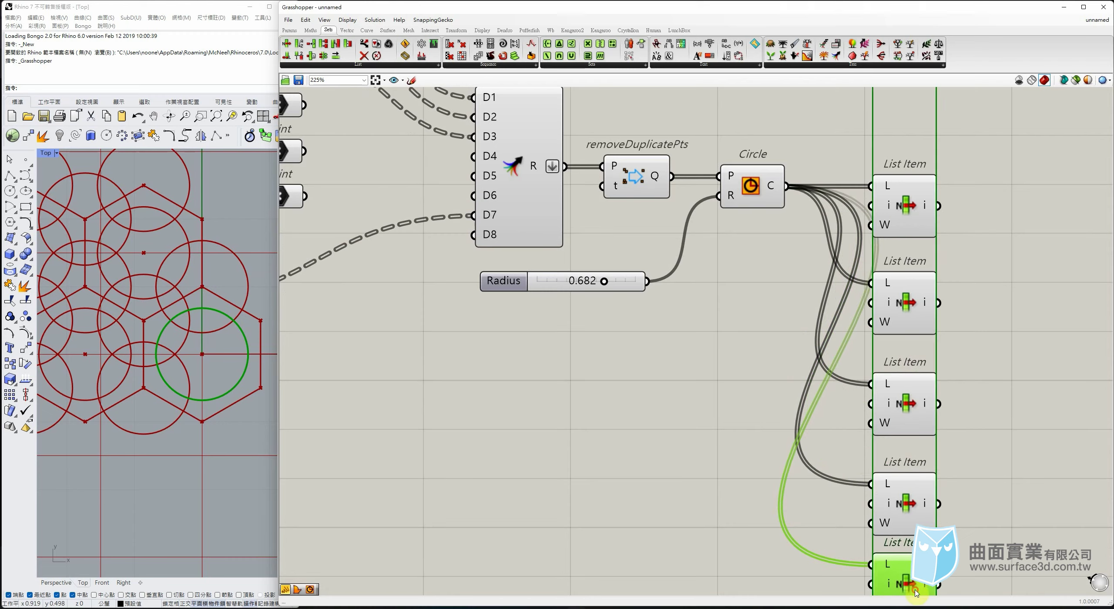
pyautogui.scroll(-3, 881, 313)
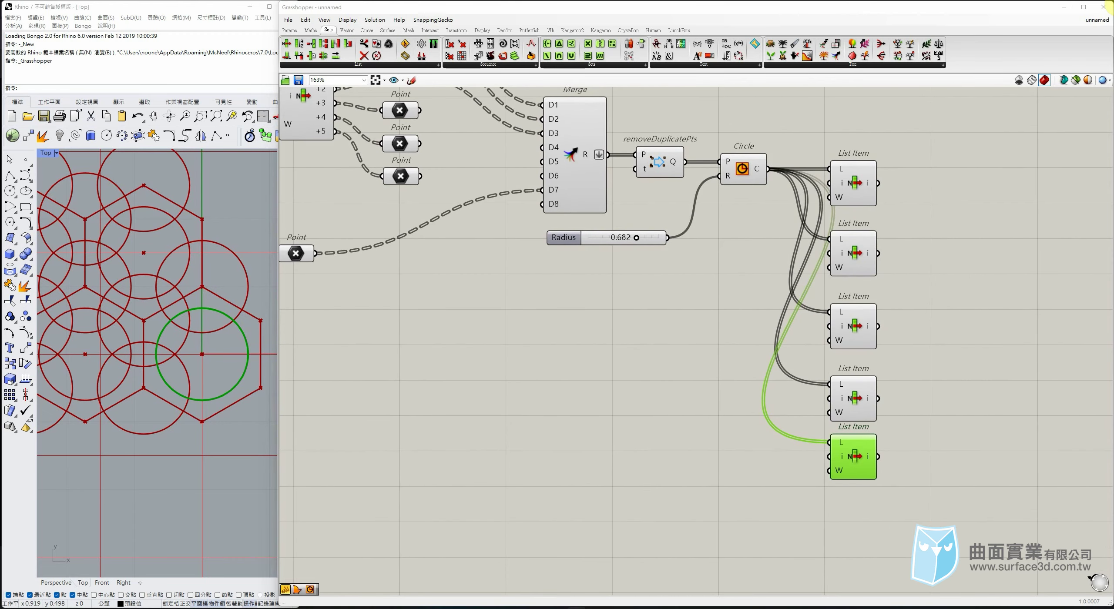
pyautogui.moveTo(845, 470); pyautogui.dragTo(843, 491)
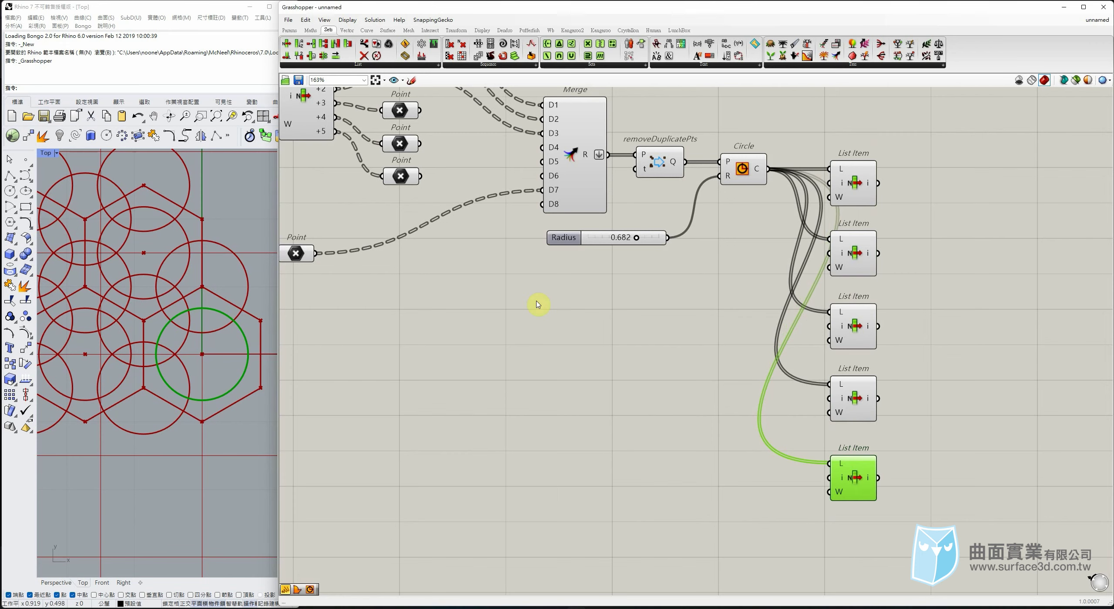
pyautogui.click(900, 186)
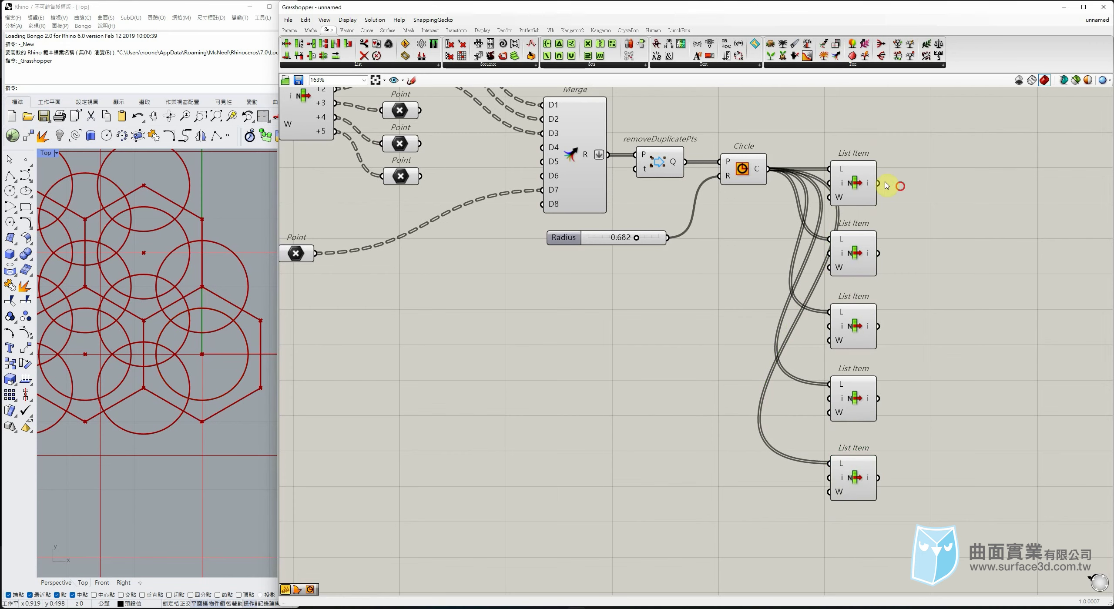
# Create an integer slider from 0 to 20, kept at 0, and connect it to the first List Item's i input.
pyautogui.doubleClick(614, 338)
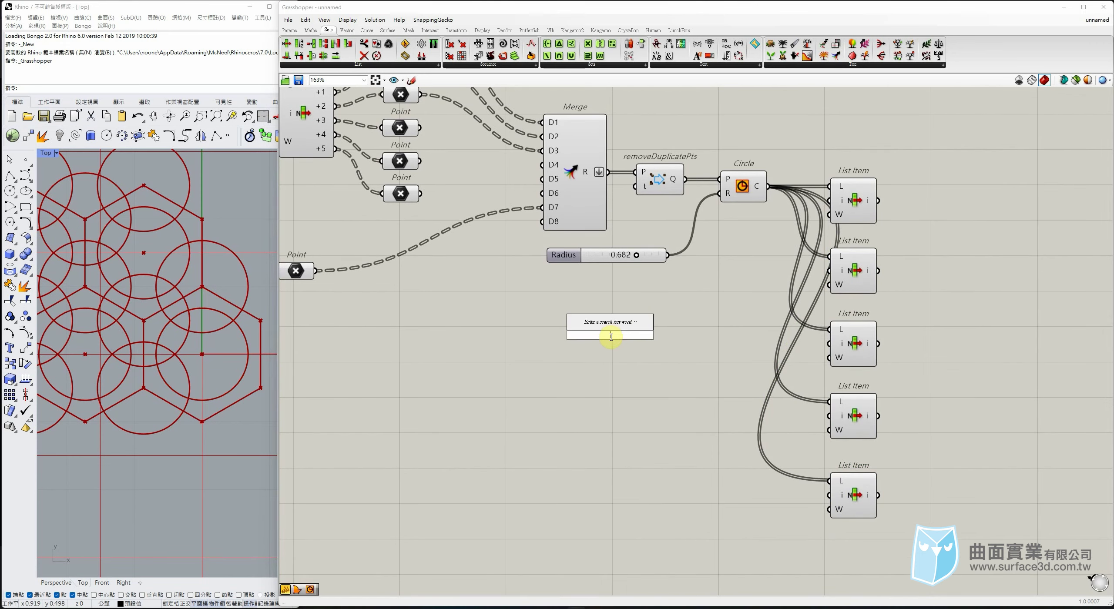
pyautogui.write('0.20')
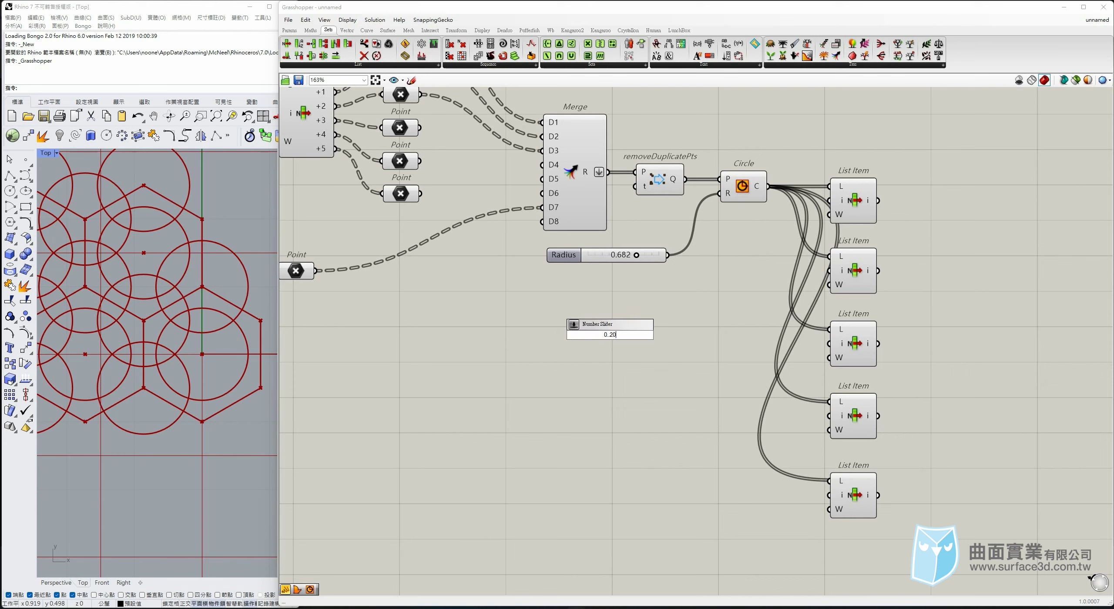
pyautogui.press('Return')
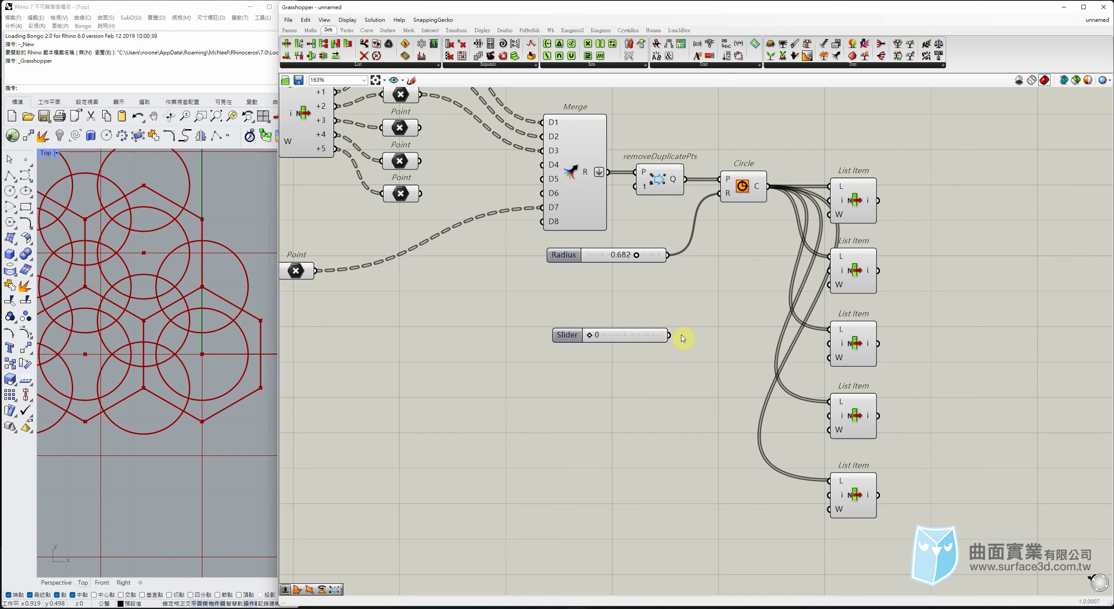
pyautogui.moveTo(670, 335); pyautogui.dragTo(829, 201)
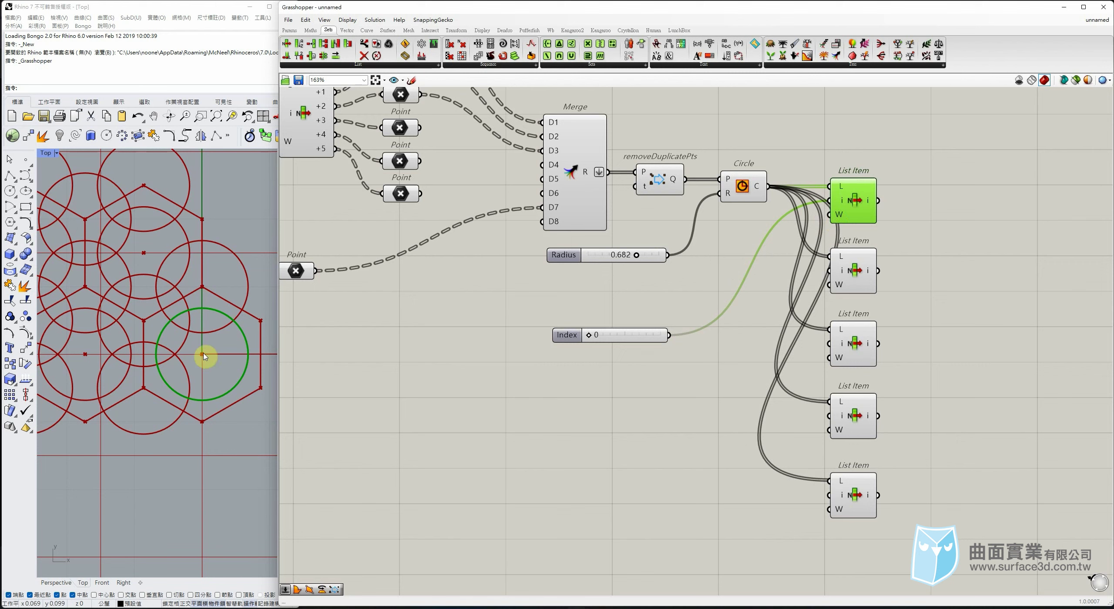
# Copy the Index slider, connect the copy to the second List Item's i input and set it to 1.
pyautogui.moveTo(187, 350); pyautogui.dragTo(210, 365, button='right')
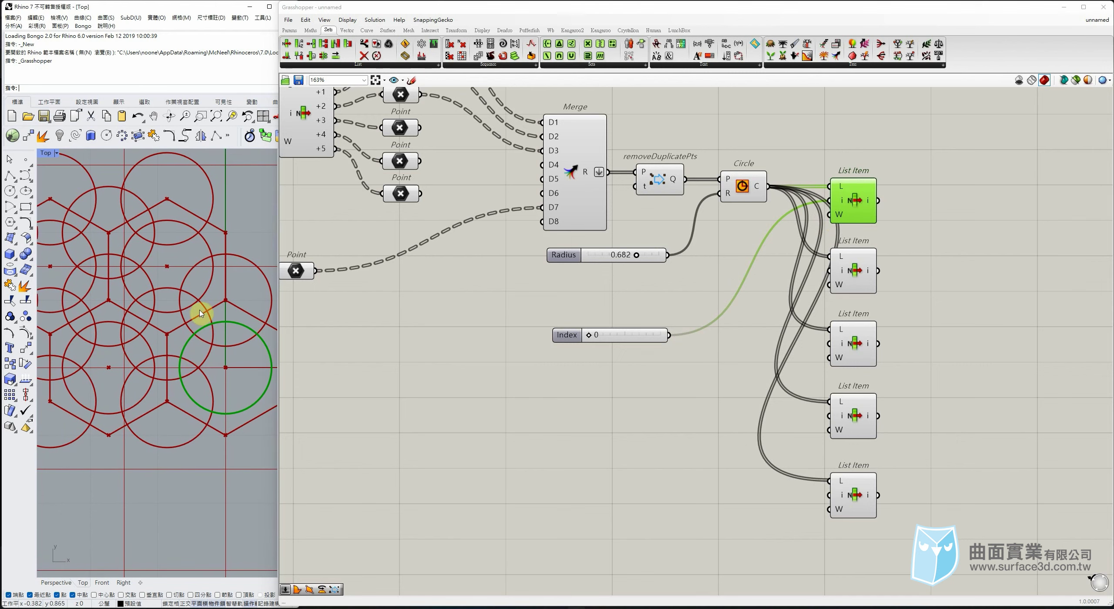
pyautogui.moveTo(689, 308); pyautogui.dragTo(830, 271)
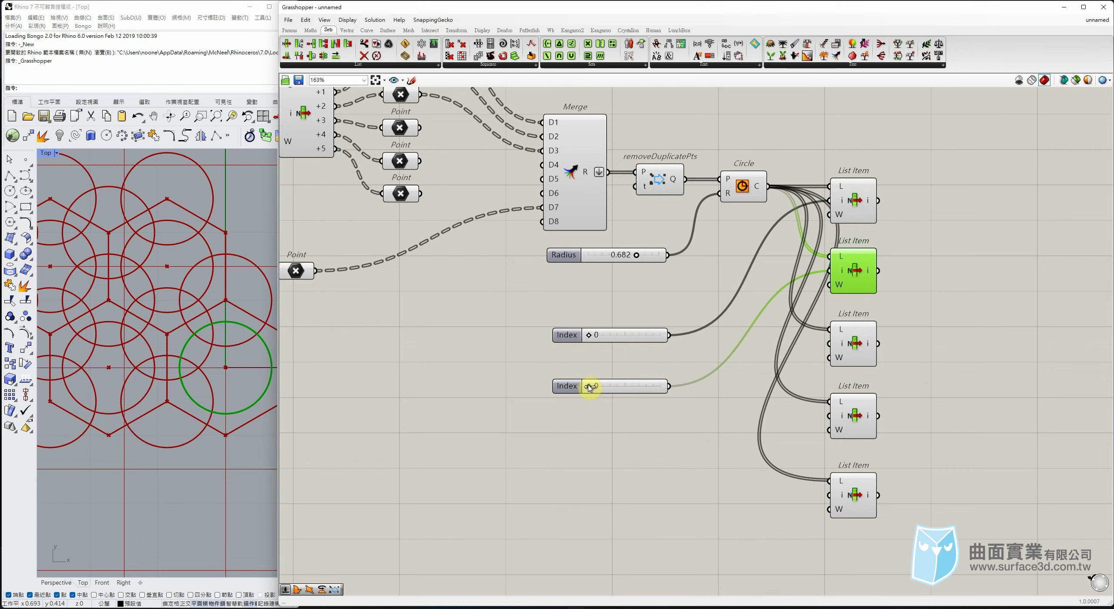
pyautogui.moveTo(590, 386); pyautogui.dragTo(592, 387)
# Add another Index slider copy for the third List Item's i input and set it to 3.
pyautogui.moveTo(674, 366); pyautogui.dragTo(829, 343)
pyautogui.hotkey('ctrl', 'c')
pyautogui.hotkey('ctrl', 'v')
pyautogui.click(842, 333)
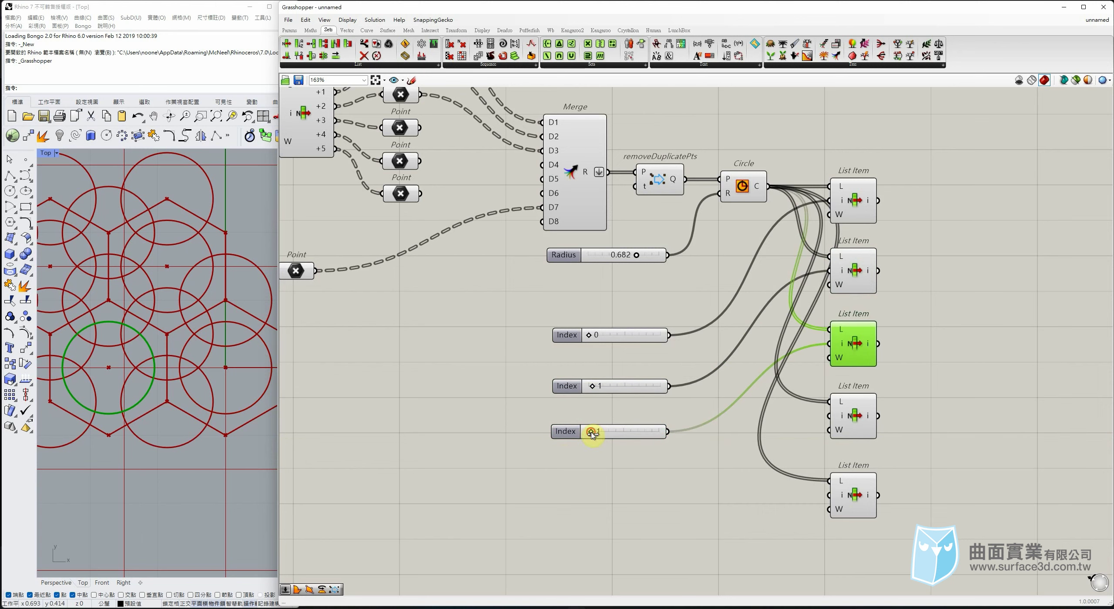
pyautogui.moveTo(591, 433); pyautogui.dragTo(811, 426)
# Add another Index slider copy for the fourth List Item's i input and set it to 5.
pyautogui.hotkey('ctrl', 'c')
pyautogui.hotkey('ctrl', 'v')
pyautogui.moveTo(664, 466); pyautogui.dragTo(830, 416)
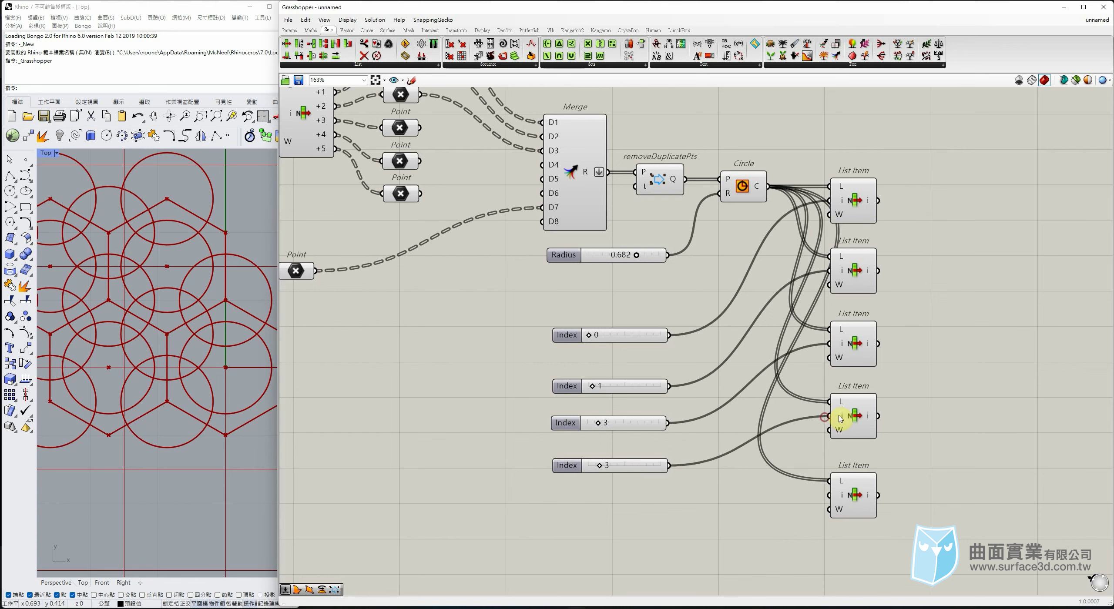
pyautogui.click(839, 417)
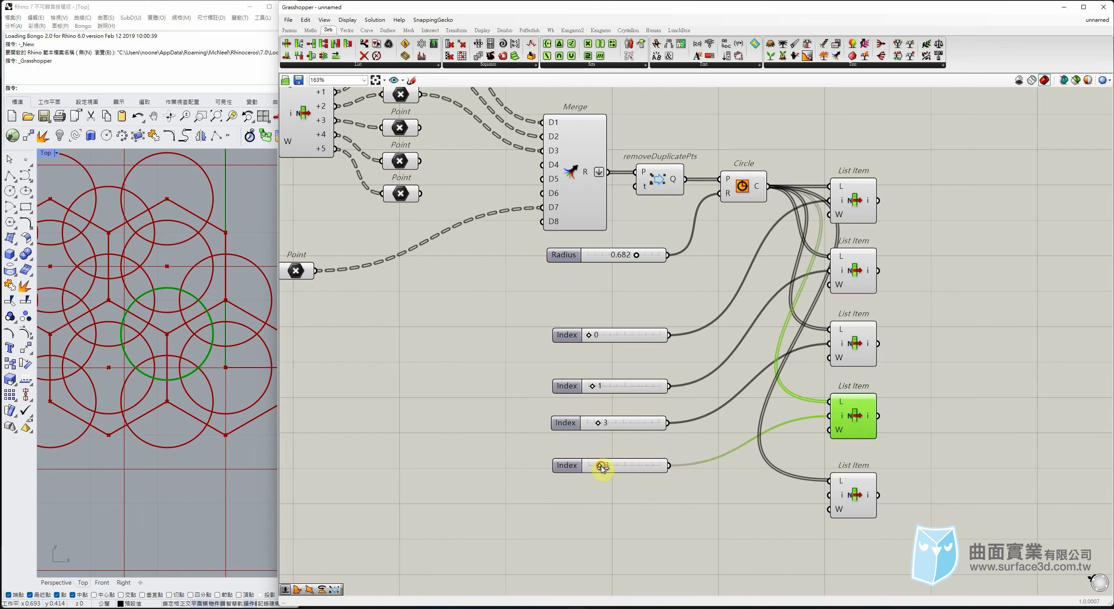
pyautogui.moveTo(602, 468); pyautogui.dragTo(830, 495)
# Set the Index slider feeding the fifth List Item's i input to 2.
pyautogui.click(694, 503)
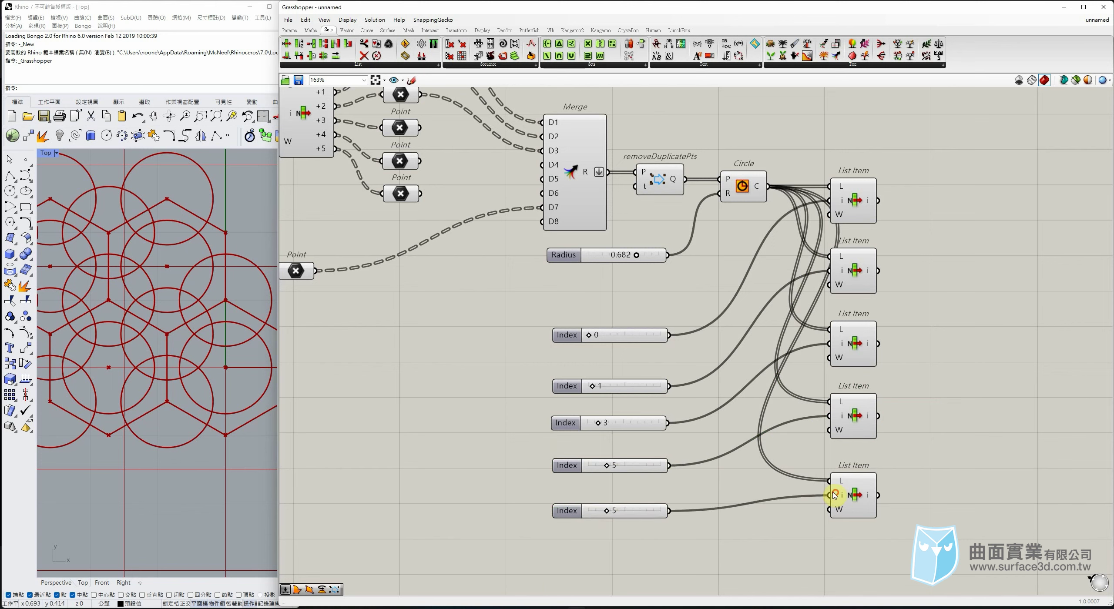
pyautogui.moveTo(910, 450); pyautogui.dragTo(810, 525)
pyautogui.moveTo(608, 513)
pyautogui.mouseDown()
pyautogui.moveTo(633, 514)
pyautogui.moveTo(599, 499)
pyautogui.mouseUp()
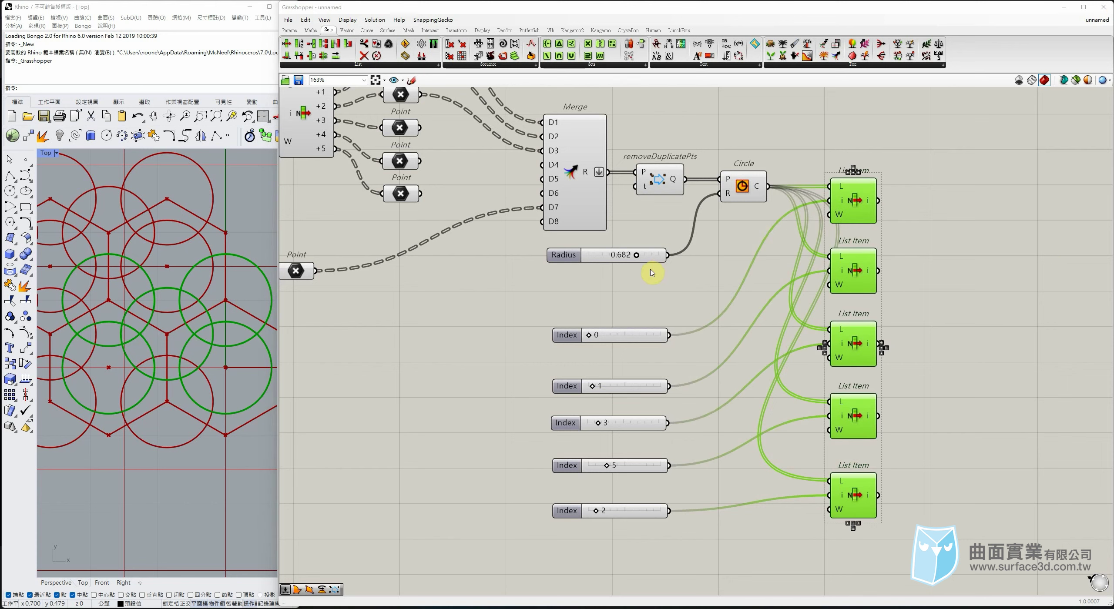
# Select the List Items together and one by one to check which circle each picks in the Rhino viewport.
pyautogui.moveTo(926, 154); pyautogui.dragTo(829, 511)
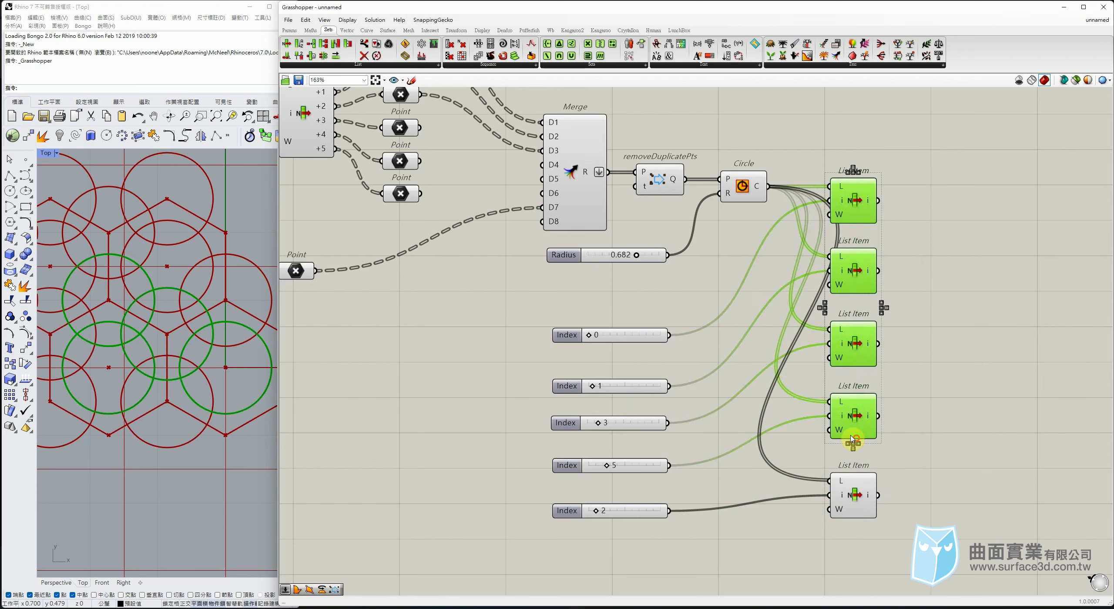
pyautogui.click(935, 417)
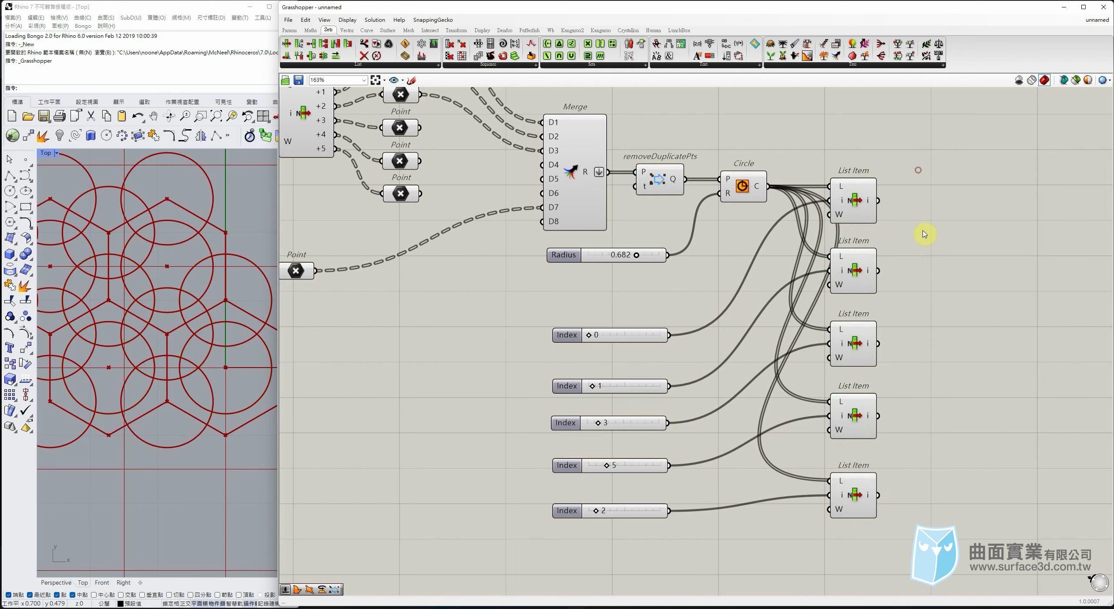
pyautogui.moveTo(923, 151); pyautogui.dragTo(796, 213)
pyautogui.moveTo(907, 243); pyautogui.dragTo(806, 300)
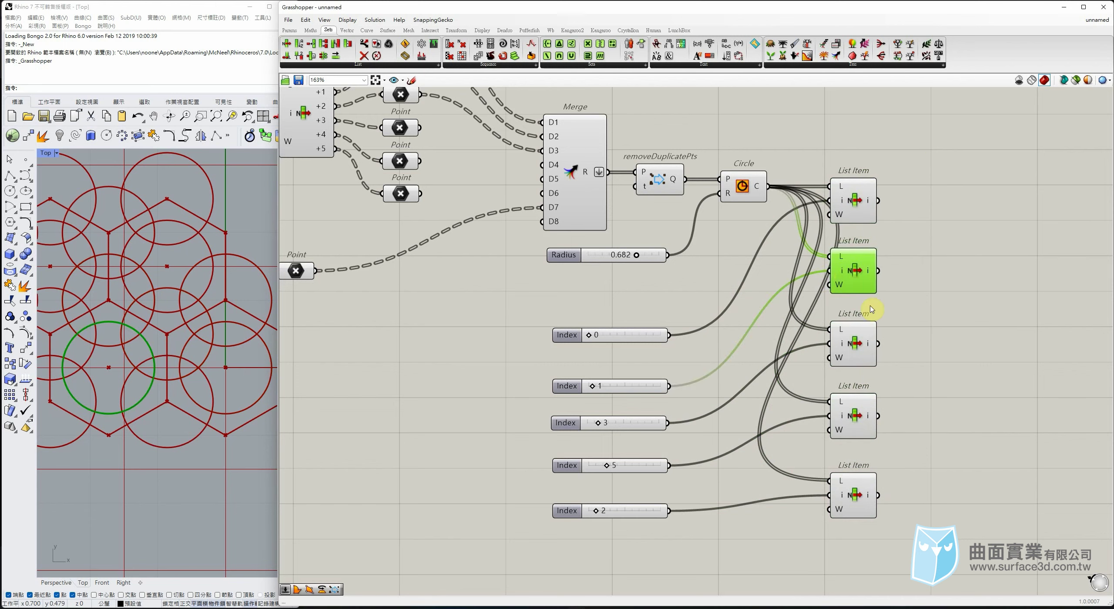
pyautogui.click(902, 316)
pyautogui.moveTo(929, 323); pyautogui.dragTo(813, 371)
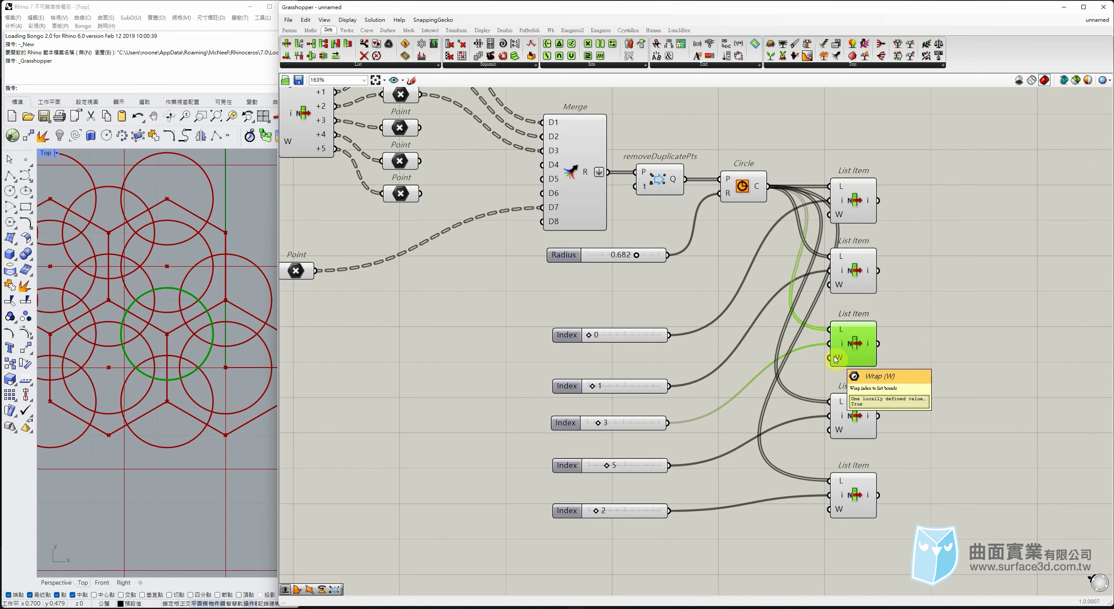
pyautogui.moveTo(921, 397); pyautogui.dragTo(862, 442)
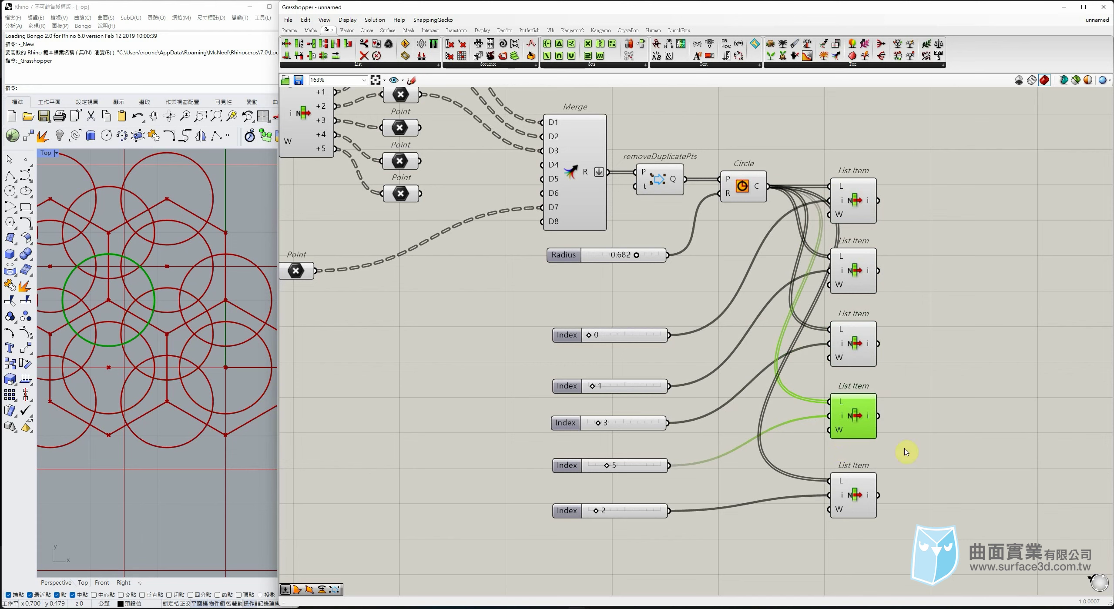
pyautogui.moveTo(904, 471); pyautogui.dragTo(829, 538)
pyautogui.moveTo(937, 405); pyautogui.dragTo(821, 541)
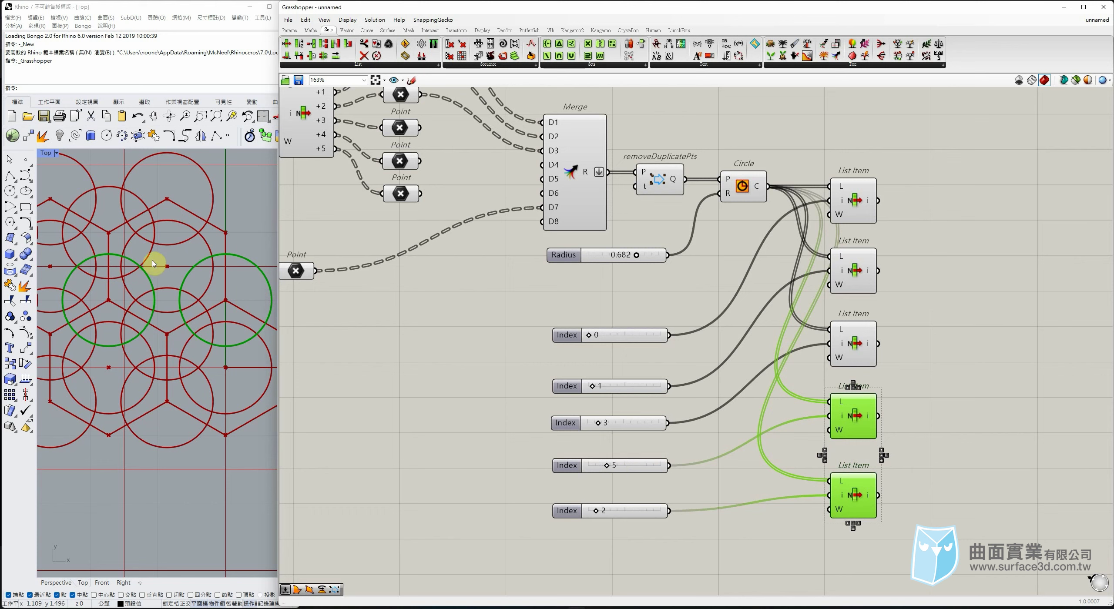
# Set the Index slider of the fourth List Item to 8 and delete the fifth List Item with its slider.
pyautogui.moveTo(925, 400); pyautogui.dragTo(819, 438)
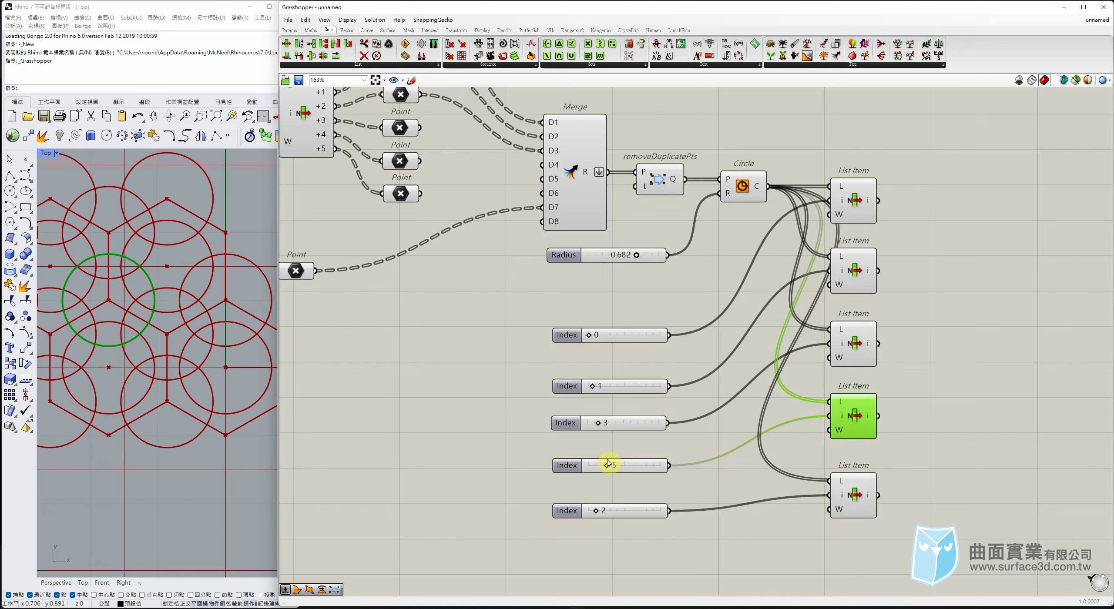
pyautogui.moveTo(609, 468)
pyautogui.mouseDown()
pyautogui.moveTo(593, 462)
pyautogui.moveTo(620, 470)
pyautogui.mouseUp()
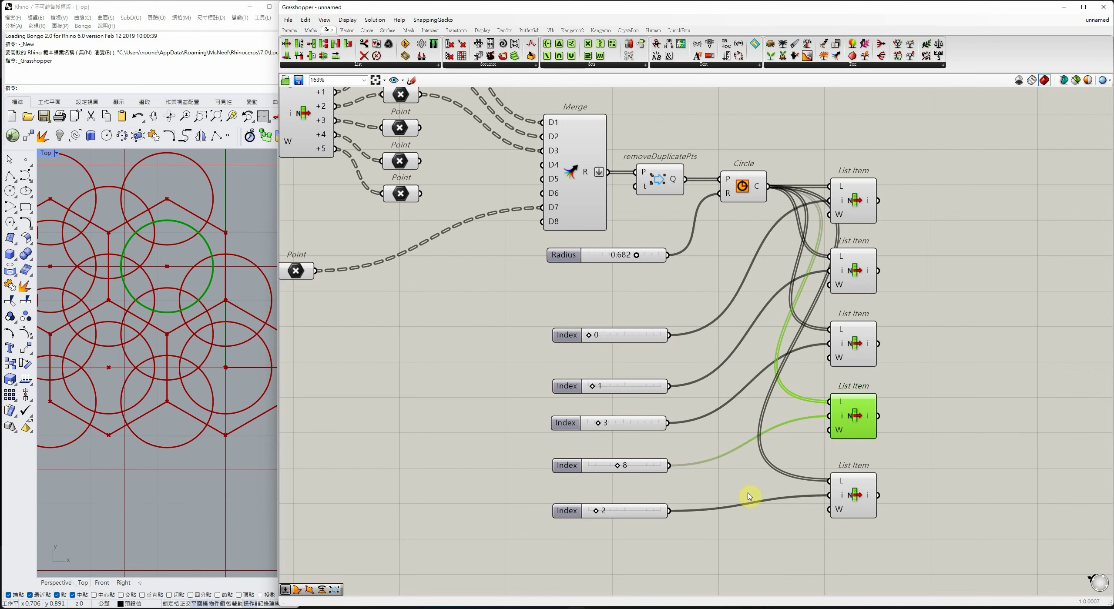
pyautogui.moveTo(953, 477); pyautogui.dragTo(652, 512)
pyautogui.press('Delete')
# Select the four remaining List Items to check which circles enclose the three-armed weave shape in the Rhino viewport.
pyautogui.moveTo(985, 181); pyautogui.dragTo(825, 496)
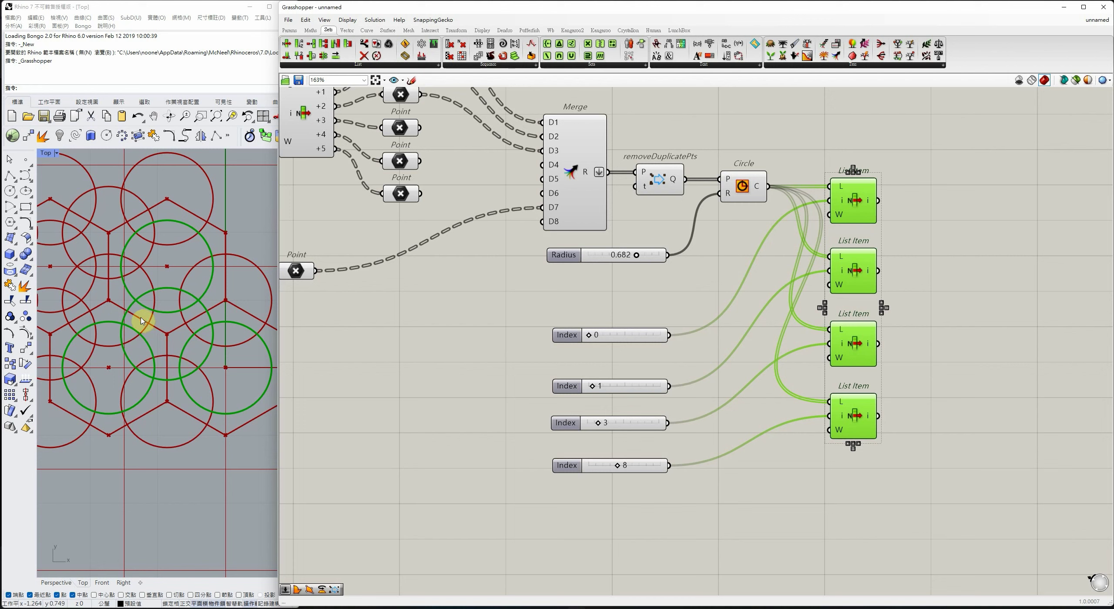
pyautogui.click(151, 312)
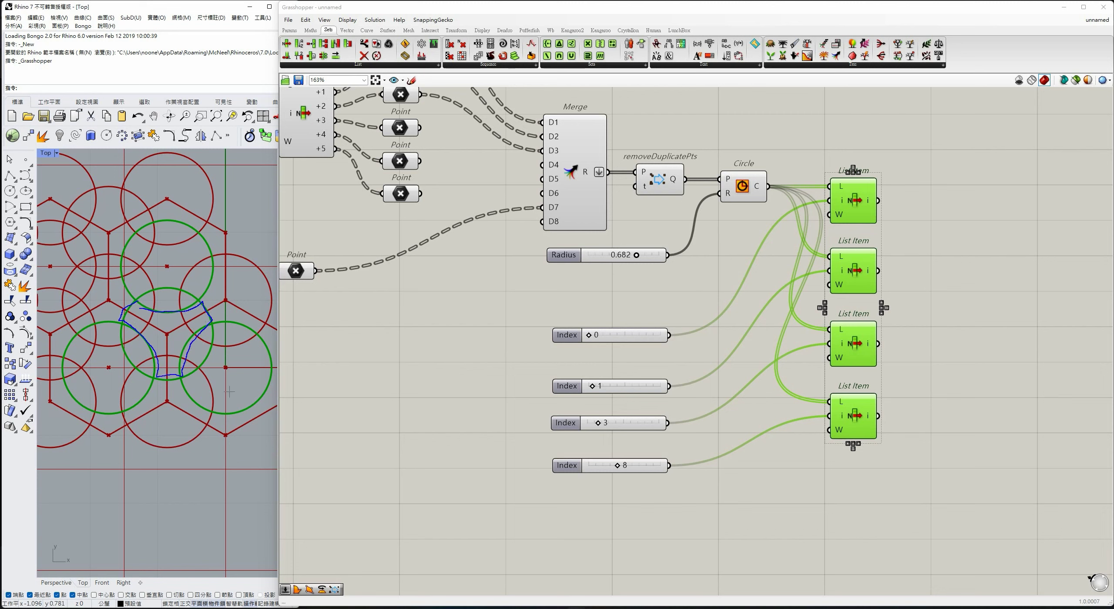
pyautogui.click(195, 332)
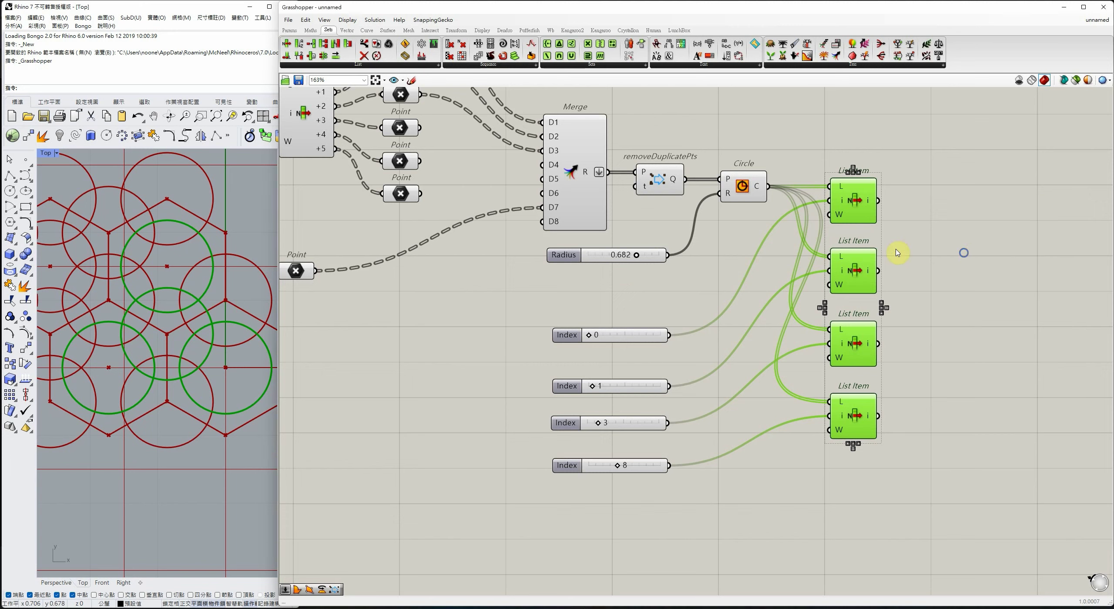
pyautogui.middleClick(821, 261)
pyautogui.click(903, 278)
pyautogui.moveTo(964, 254); pyautogui.dragTo(779, 279, button='right')
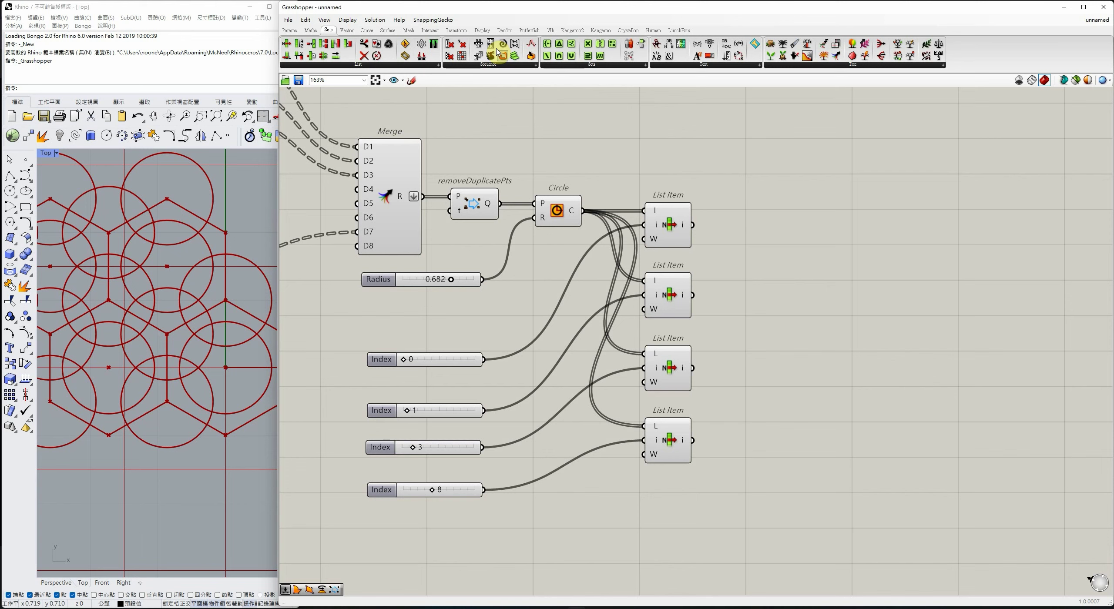
# Add a Region Difference component, wiring the third List Item to A and the first, second and fourth List Items to B.
pyautogui.click(426, 31)
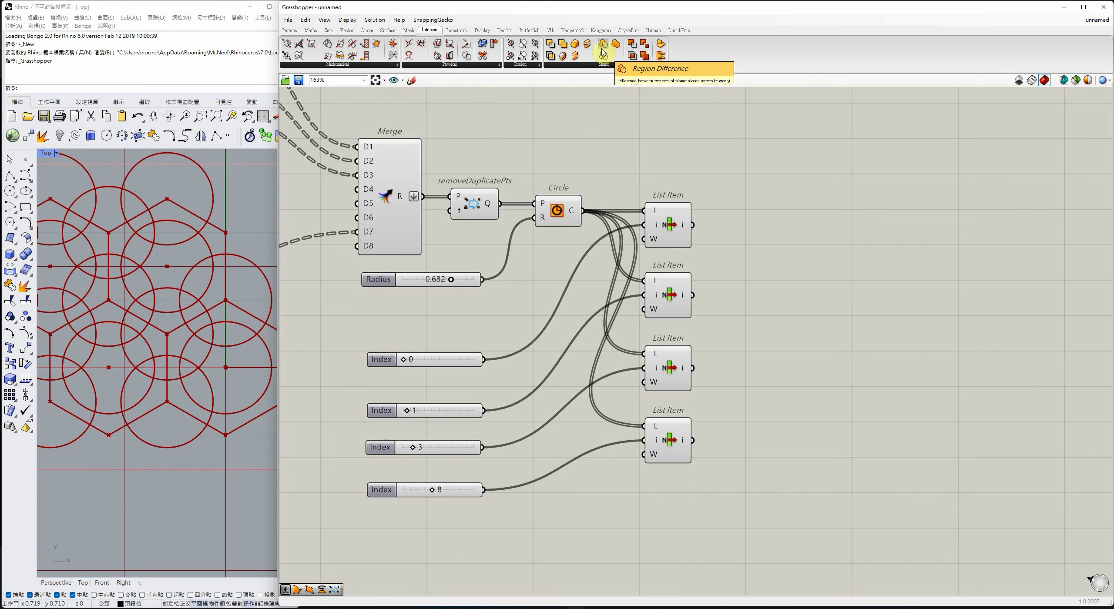
pyautogui.moveTo(604, 52); pyautogui.dragTo(819, 283)
pyautogui.moveTo(734, 338); pyautogui.dragTo(836, 262)
pyautogui.click(786, 222)
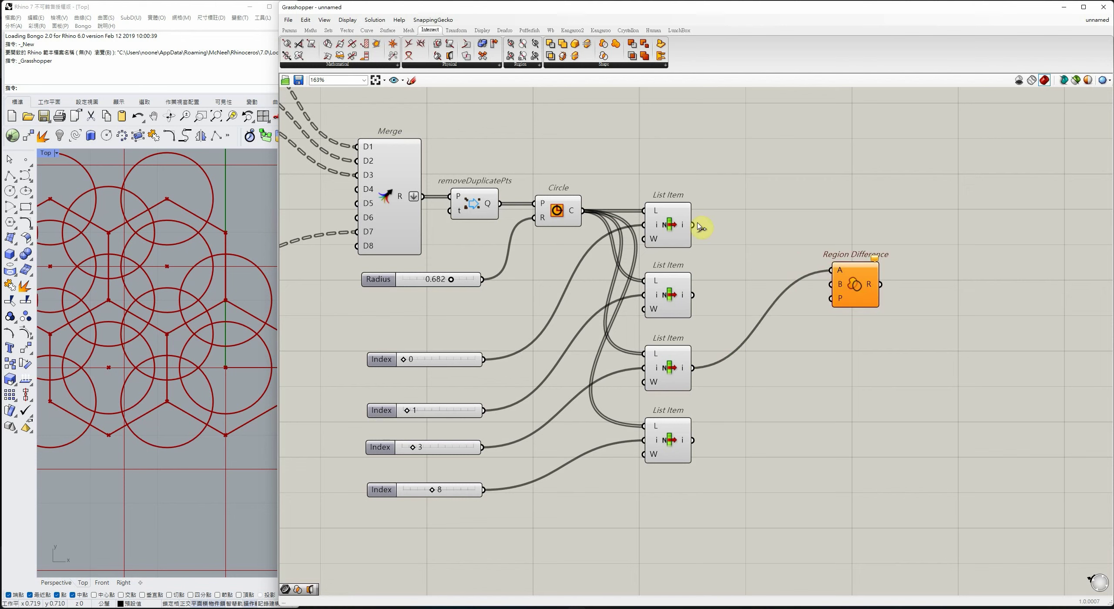
pyautogui.moveTo(695, 225); pyautogui.dragTo(831, 284)
pyautogui.moveTo(693, 295); pyautogui.dragTo(832, 284)
pyautogui.keyDown('shift'); pyautogui.moveTo(693, 440); pyautogui.dragTo(831, 376); pyautogui.keyUp('shift')
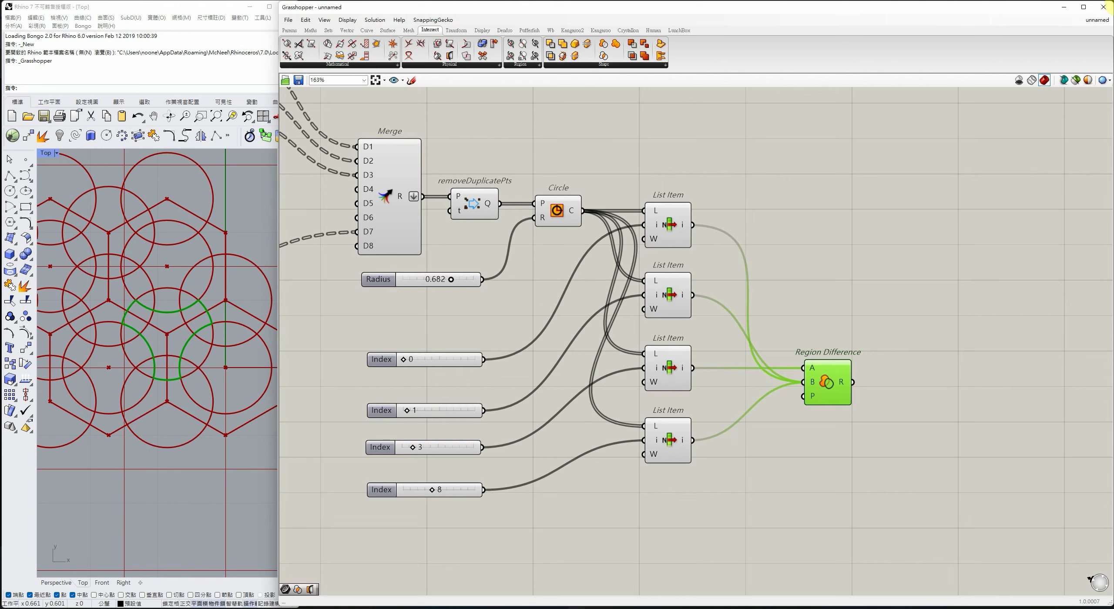
# Turn off the preview of every component except Region Difference so only the weave shape's outline shows.
pyautogui.scroll(-5, 809, 224)
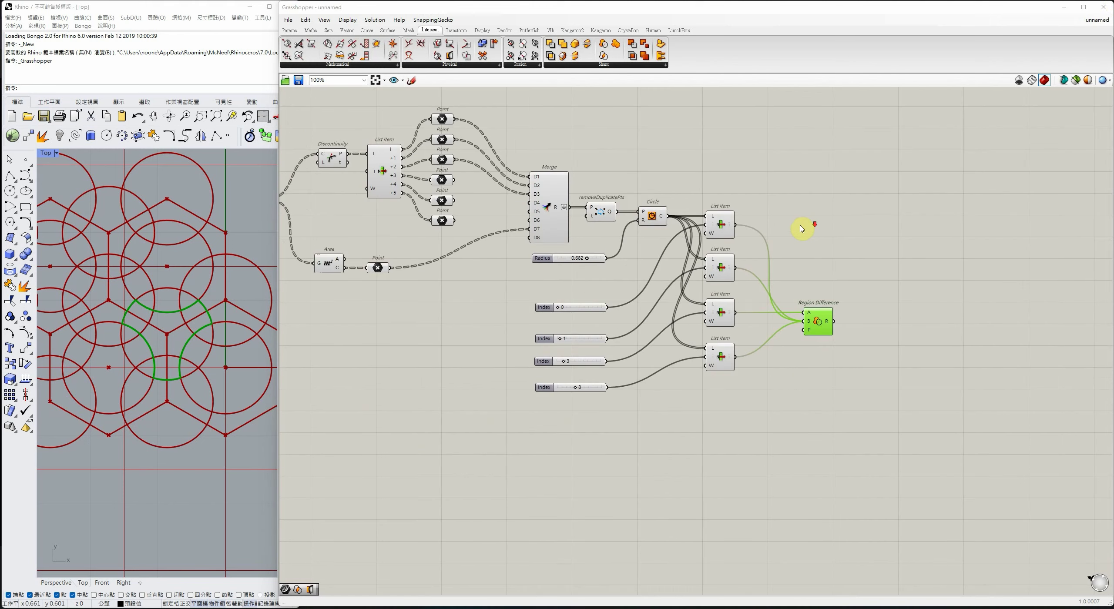
pyautogui.moveTo(812, 150); pyautogui.dragTo(308, 455)
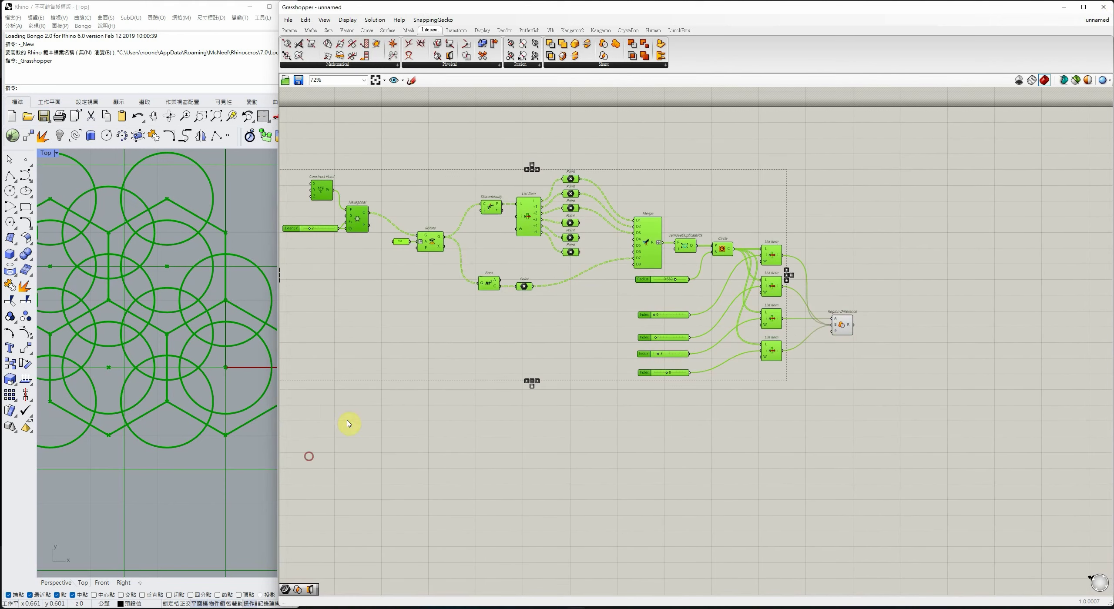
pyautogui.middleClick(456, 315)
pyautogui.click(481, 297)
pyautogui.click(836, 229)
pyautogui.moveTo(873, 271); pyautogui.dragTo(825, 357)
pyautogui.scroll(3, 826, 356)
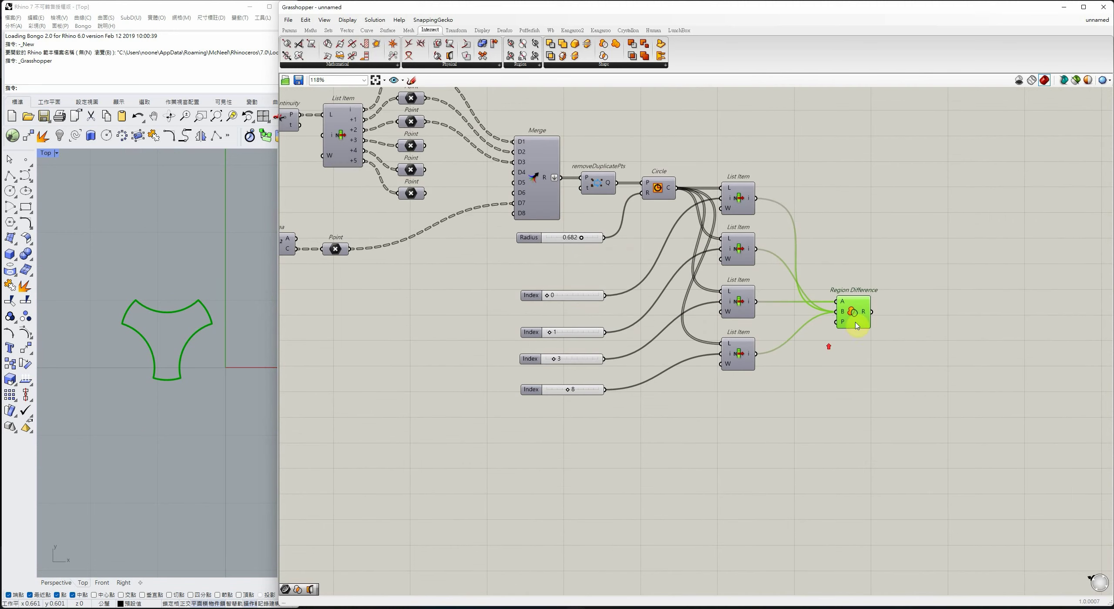
pyautogui.click(884, 300)
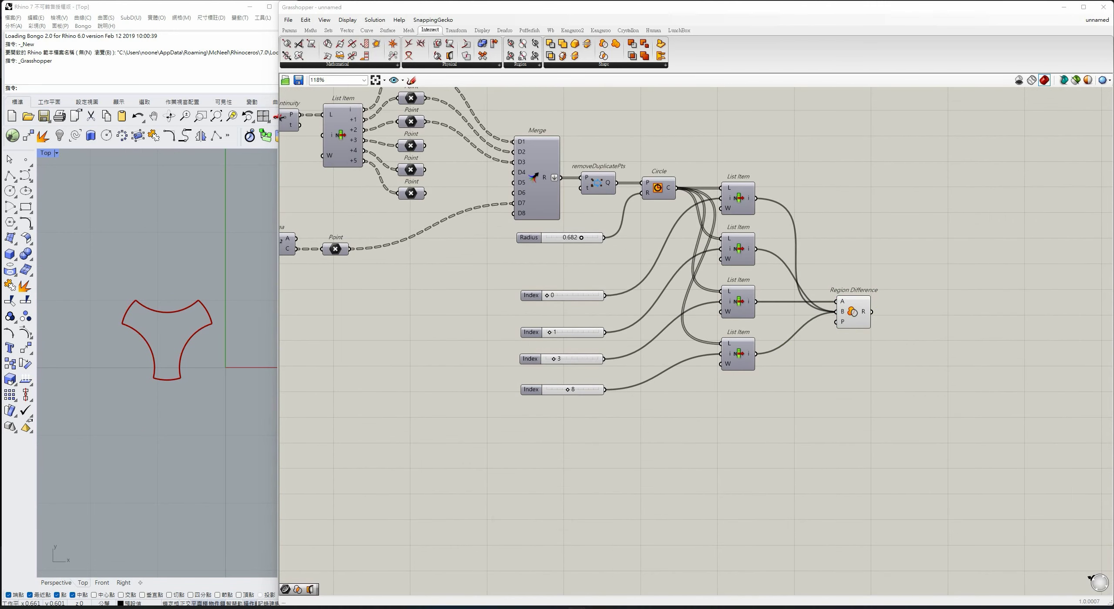
# Switch to the 範例.3dm Rhino window to examine the curvature of the finished woven pieces up close, and return to the working file.
pyautogui.moveTo(577, 608)
pyautogui.click(593, 580)
pyautogui.moveTo(656, 404); pyautogui.dragTo(662, 425, button='right')
pyautogui.scroll(4, 623, 525)
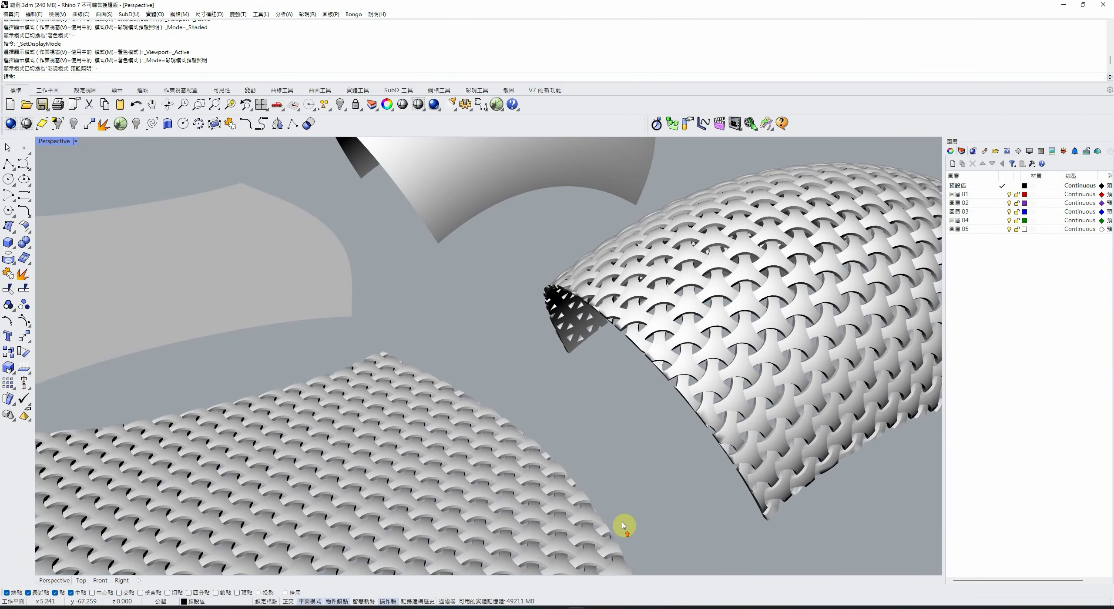
pyautogui.scroll(5, 623, 526)
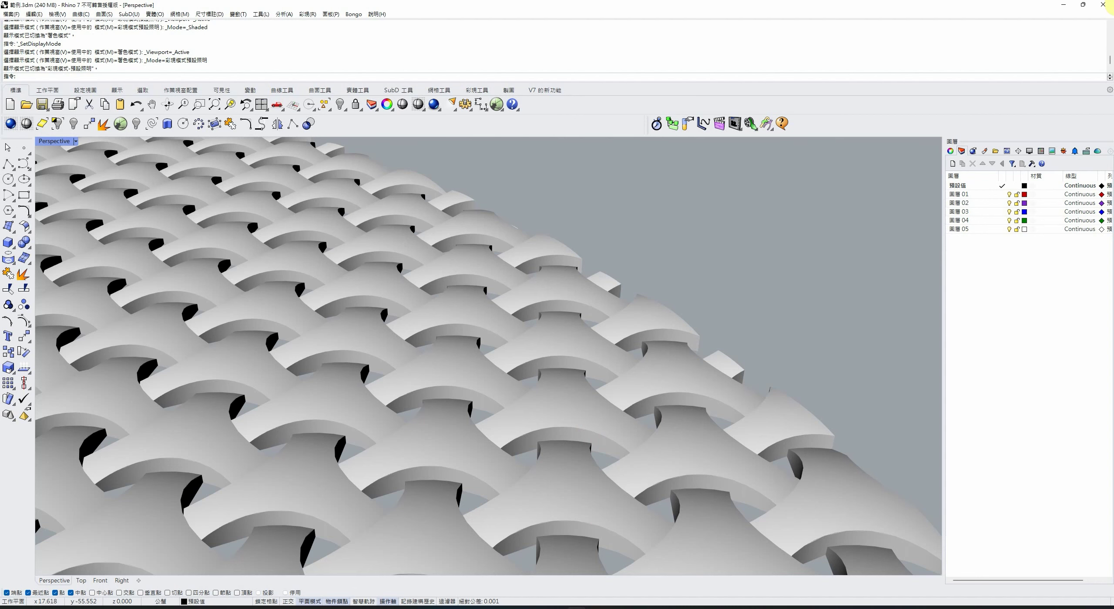
pyautogui.moveTo(576, 608)
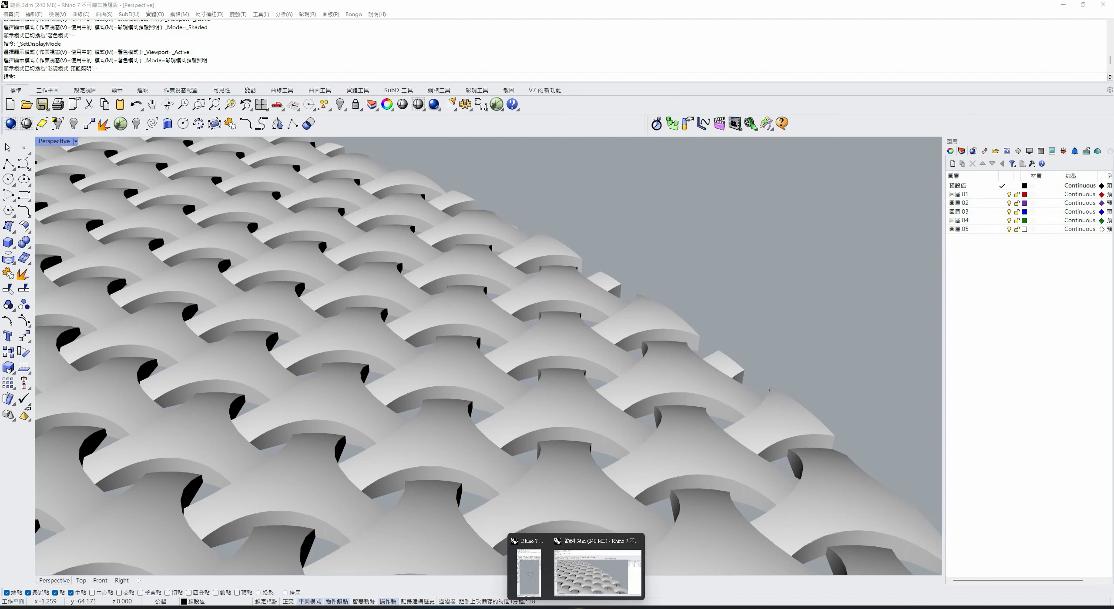
pyautogui.click(528, 566)
# Add an Area component beside Region Difference and wire the R output into its G input.
pyautogui.moveTo(924, 246); pyautogui.dragTo(688, 228, button='right')
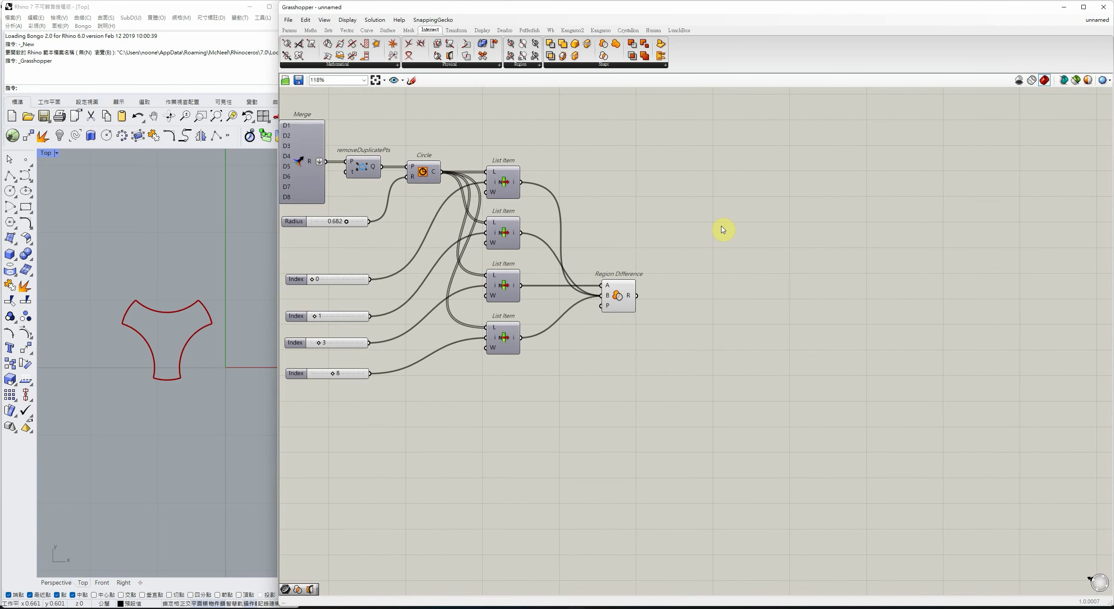
pyautogui.moveTo(677, 267); pyautogui.dragTo(587, 348)
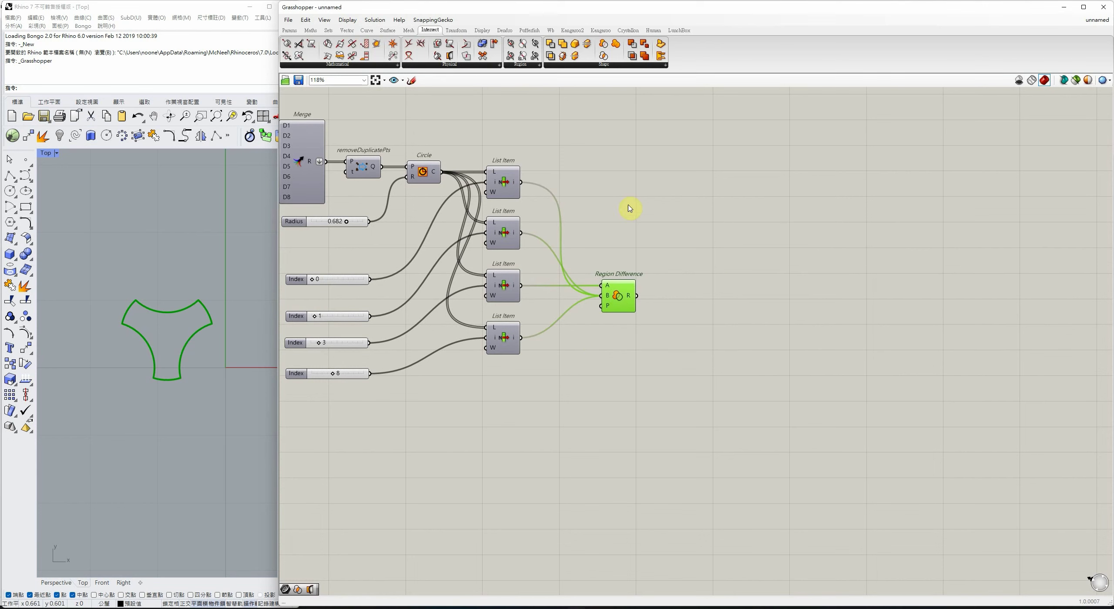
pyautogui.click(313, 33)
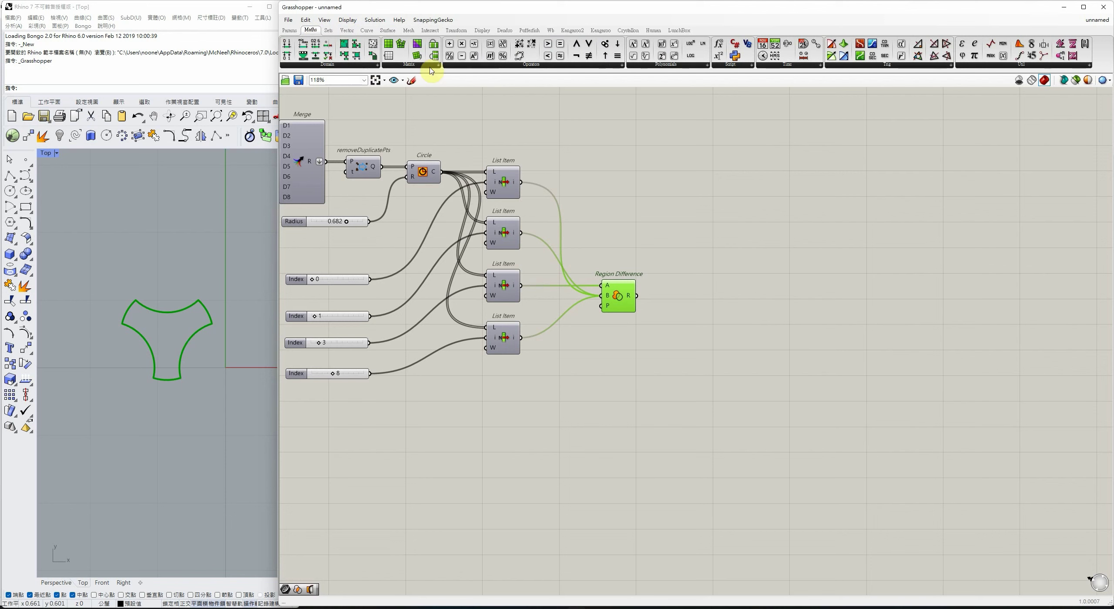
pyautogui.click(387, 30)
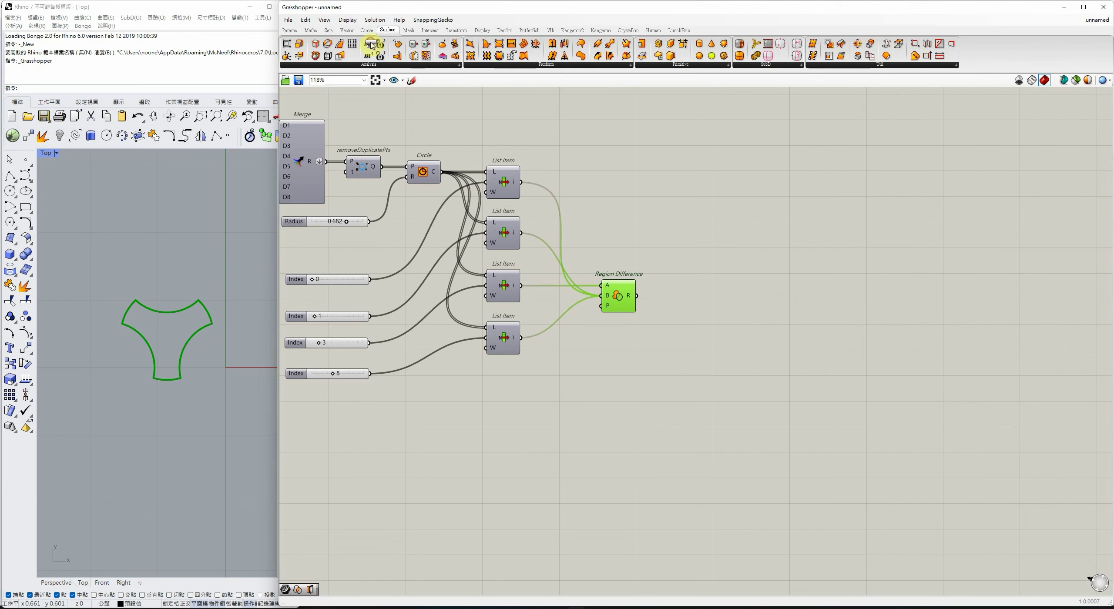
pyautogui.moveTo(369, 43); pyautogui.dragTo(679, 205)
pyautogui.moveTo(637, 296); pyautogui.dragTo(707, 200)
pyautogui.click(783, 154)
pyautogui.scroll(2, 785, 153)
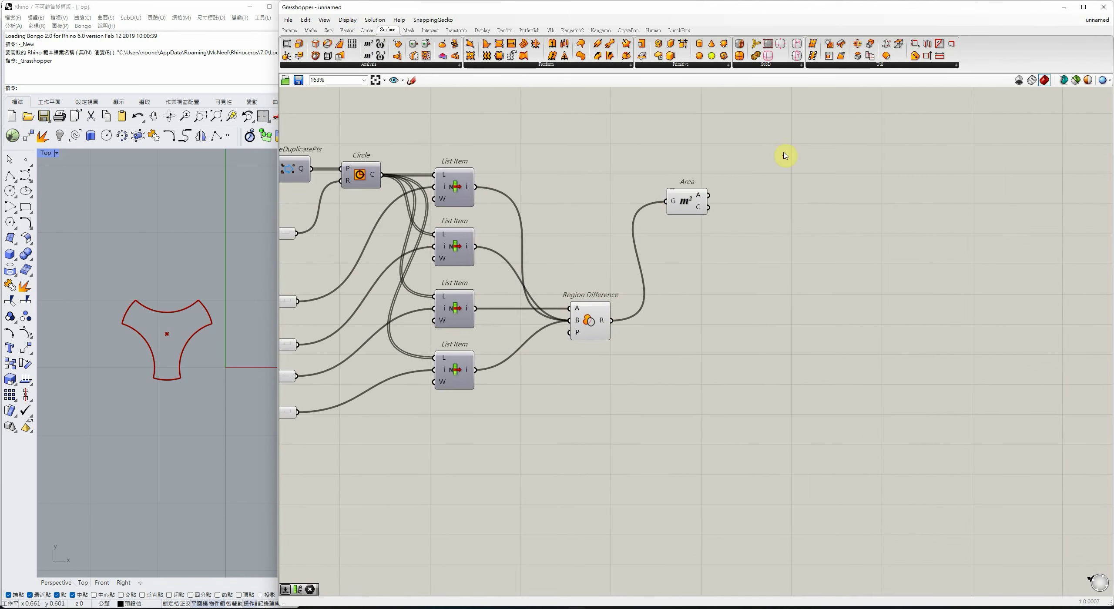
# Add a Sphere component with the Area's C output wired to its B input, and view it in Rhino's Perspective viewport.
pyautogui.moveTo(809, 163); pyautogui.dragTo(781, 167, button='right')
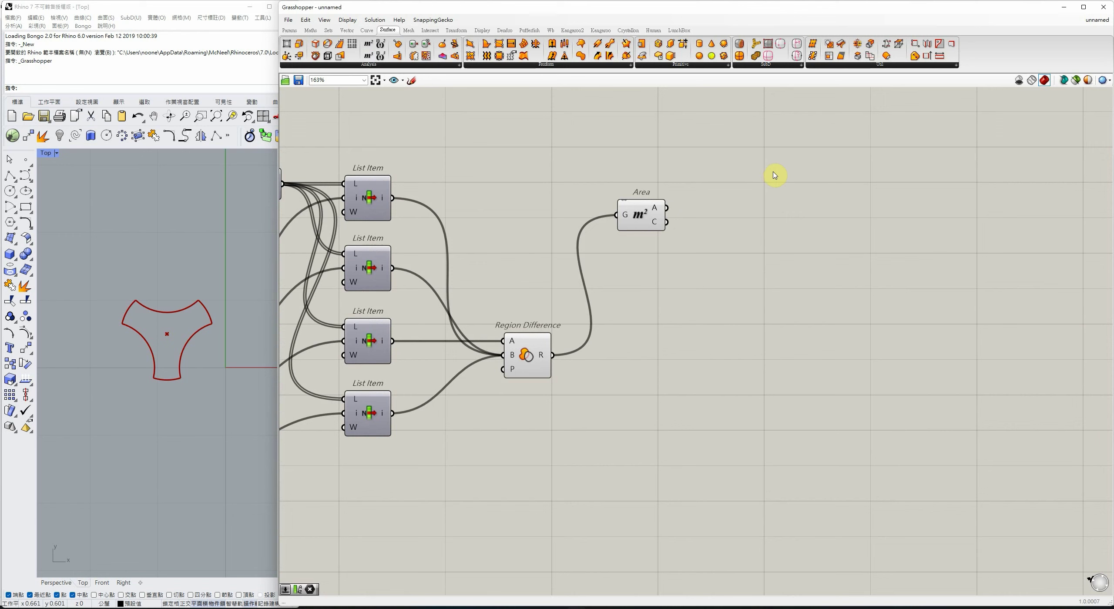
pyautogui.click(481, 31)
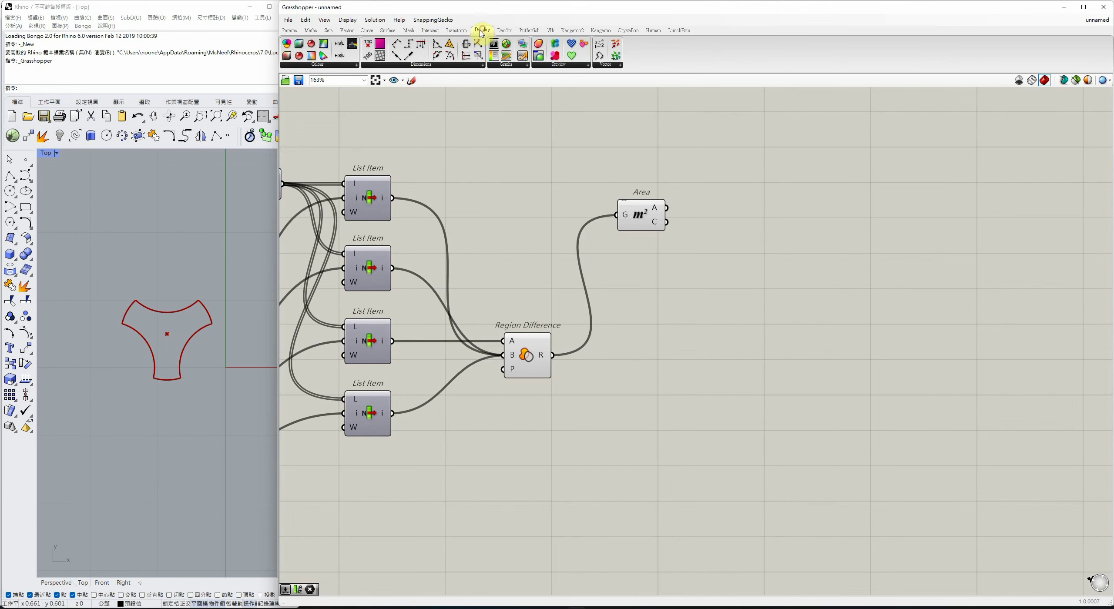
pyautogui.click(385, 30)
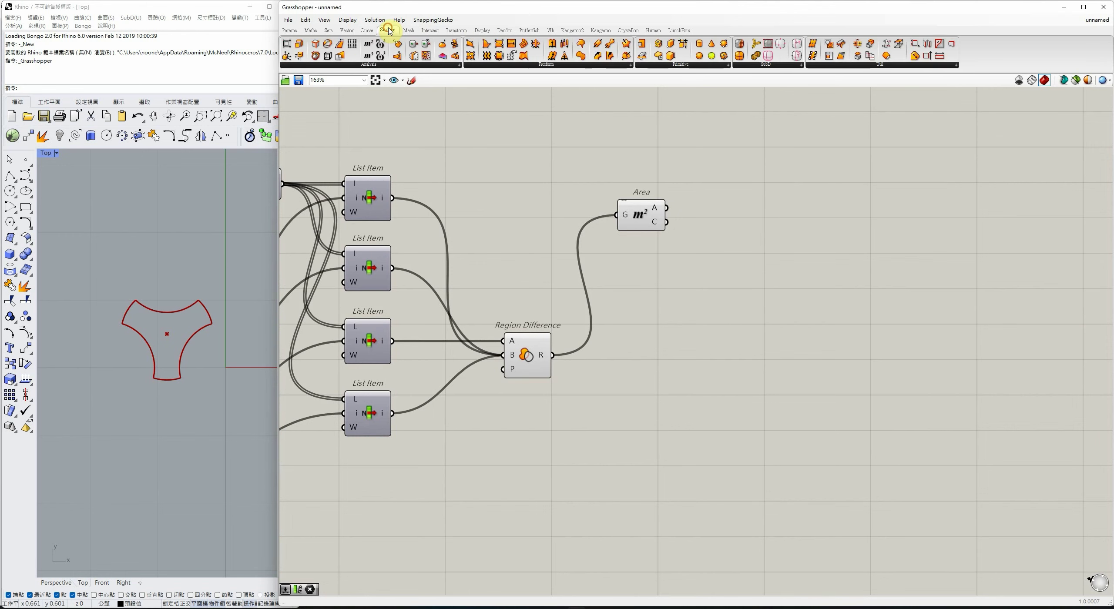
pyautogui.moveTo(699, 43); pyautogui.dragTo(818, 225)
pyautogui.moveTo(666, 222); pyautogui.dragTo(830, 232)
pyautogui.click(58, 584)
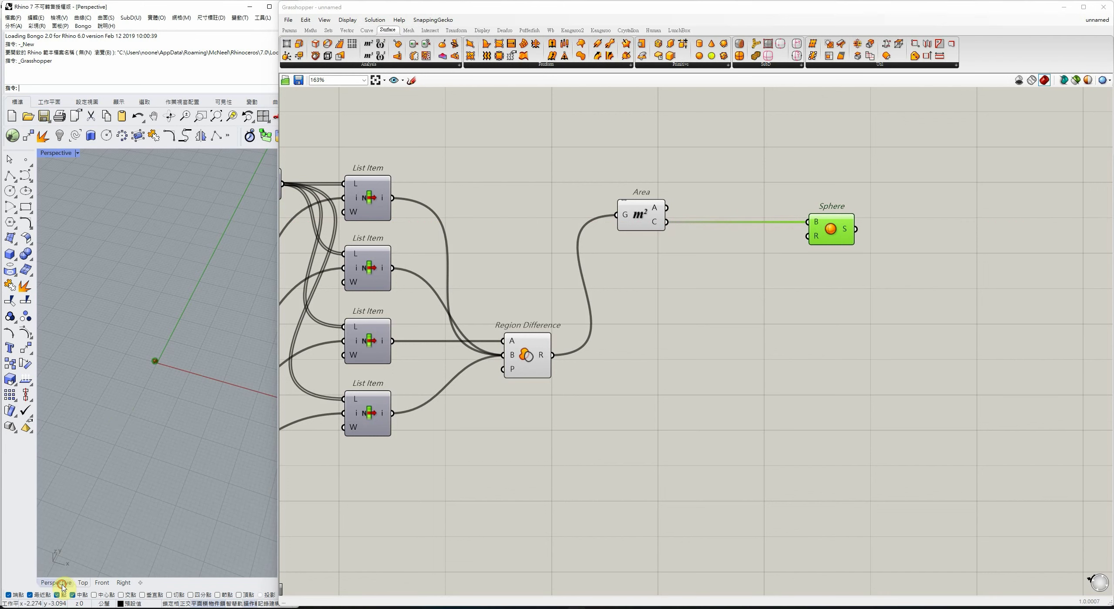
pyautogui.moveTo(120, 413); pyautogui.dragTo(176, 347, button='right')
pyautogui.scroll(2, 157, 371)
pyautogui.scroll(15, 149, 363)
pyautogui.scroll(4, 177, 346)
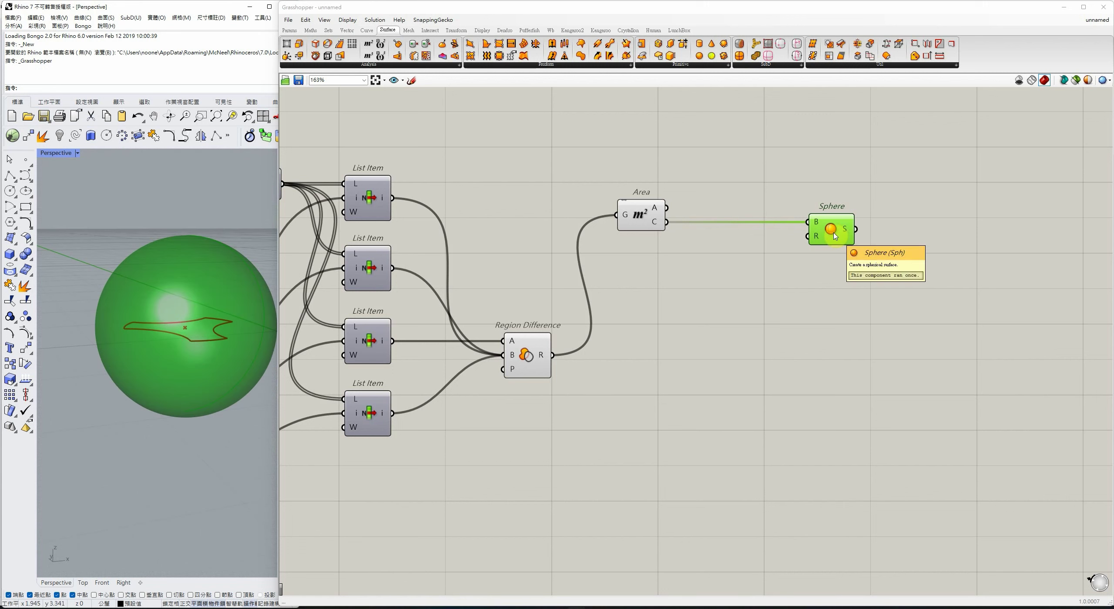
# Add a 10.000 number slider and connect it to the Sphere's R input.
pyautogui.doubleClick(658, 140)
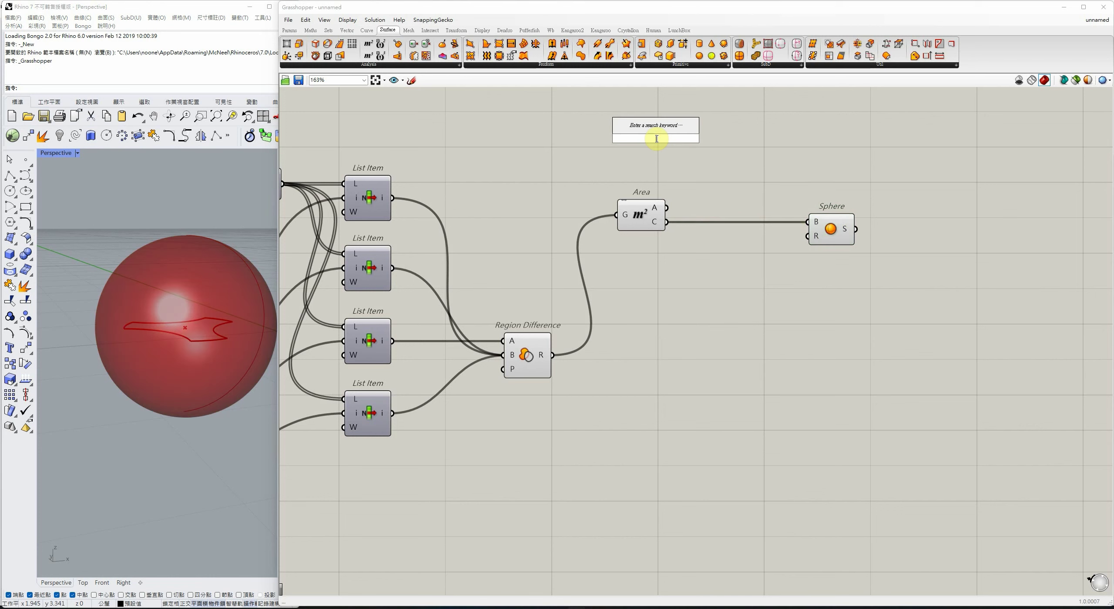
pyautogui.write('10')
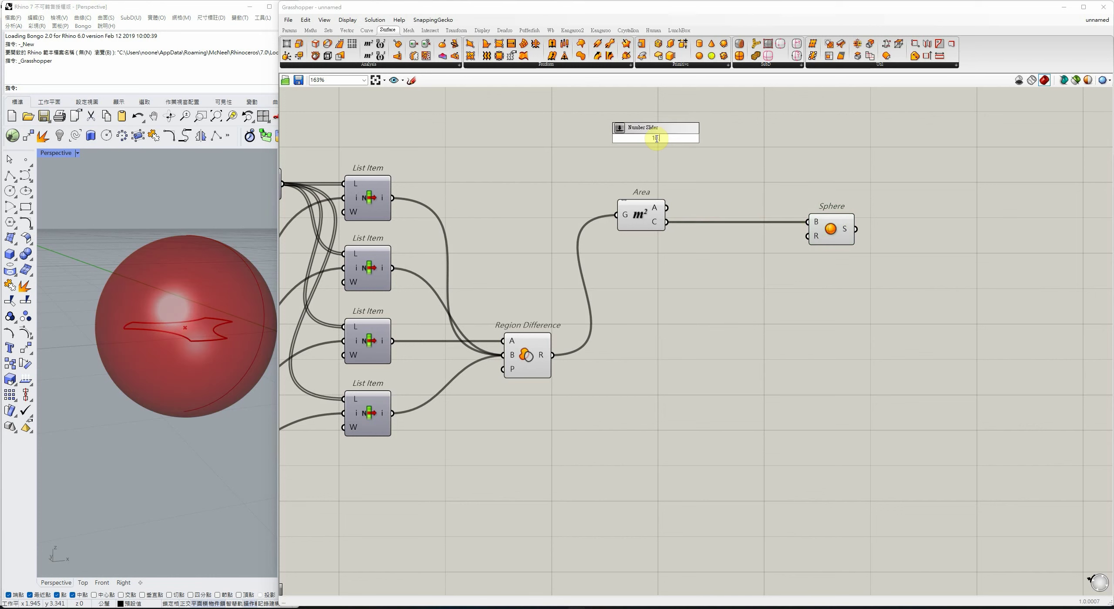
pyautogui.write('.000')
pyautogui.press('Return')
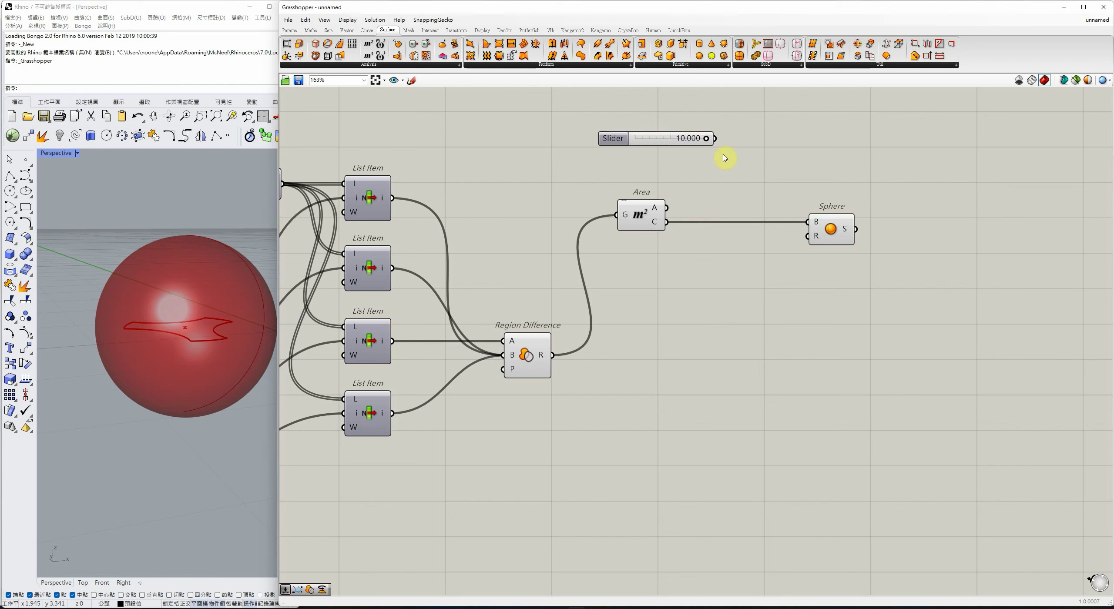
pyautogui.moveTo(733, 167); pyautogui.dragTo(804, 238)
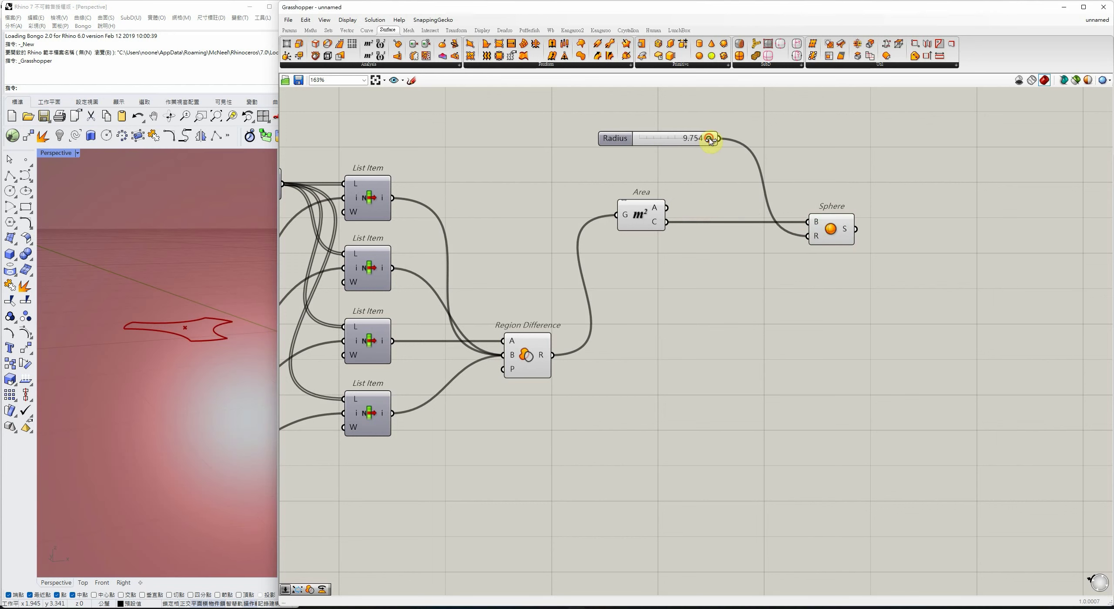
# Set the Sphere's Radius slider to 1.5.
pyautogui.moveTo(711, 138); pyautogui.dragTo(649, 140)
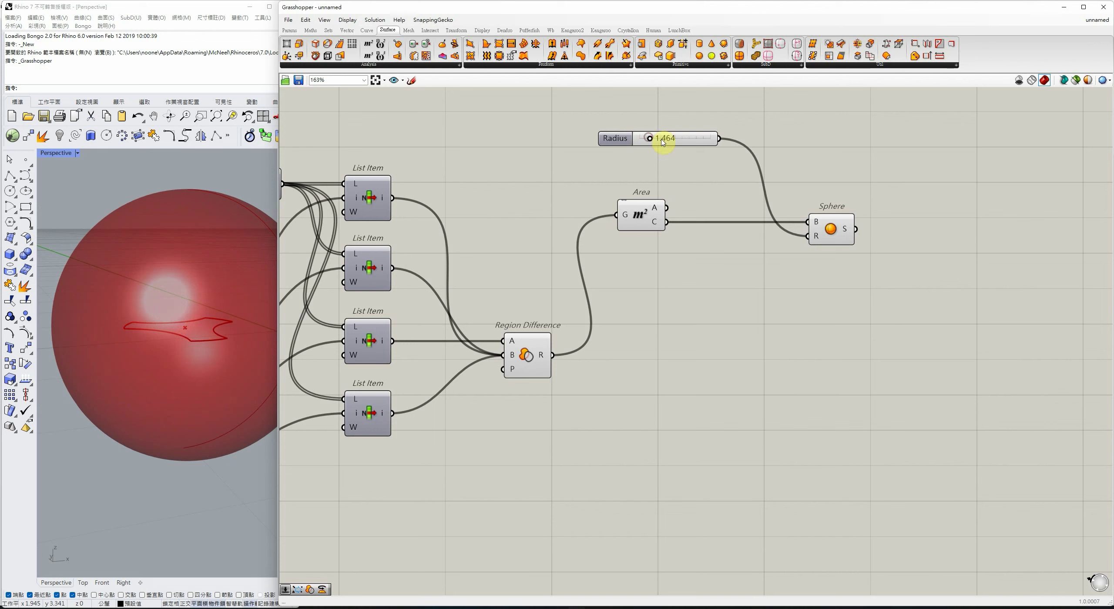
pyautogui.doubleClick(649, 139)
pyautogui.write('1.5')
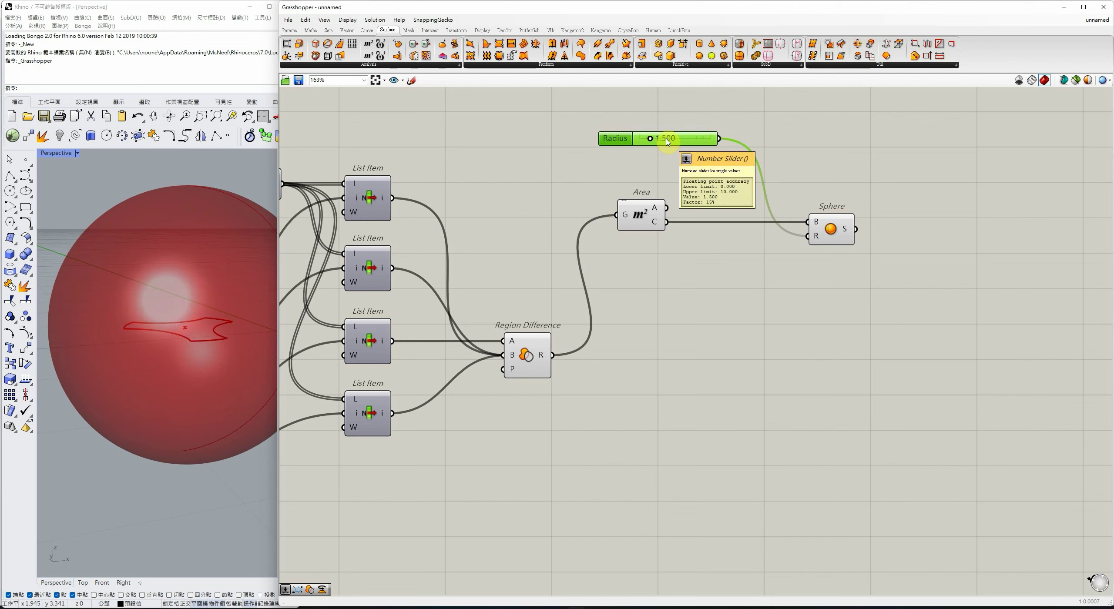
pyautogui.click(901, 179)
# Move the Sphere component and its Radius slider closer together on the canvas, just above the Area component.
pyautogui.click(837, 230)
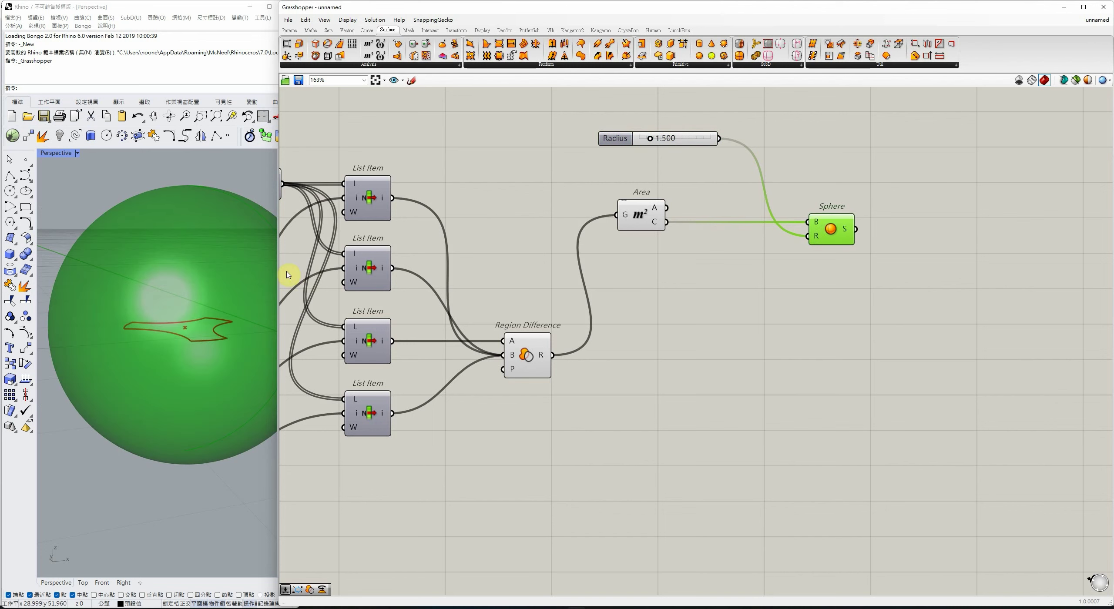
pyautogui.moveTo(844, 240); pyautogui.dragTo(801, 186)
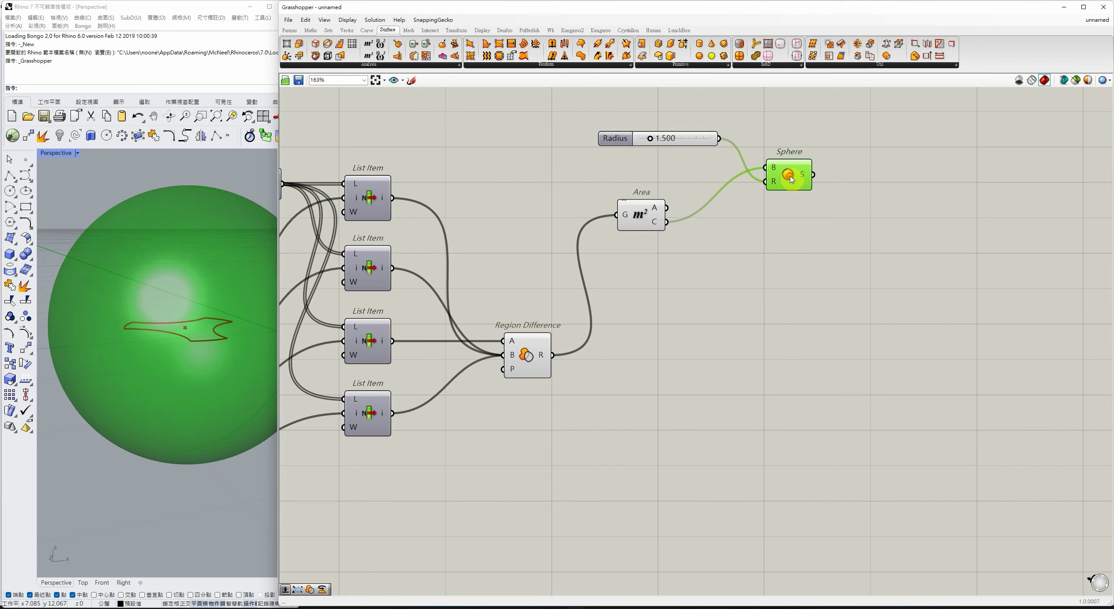
pyautogui.moveTo(692, 145); pyautogui.dragTo(685, 182)
pyautogui.moveTo(784, 177); pyautogui.dragTo(784, 170)
pyautogui.moveTo(828, 134); pyautogui.dragTo(687, 164)
pyautogui.click(879, 161)
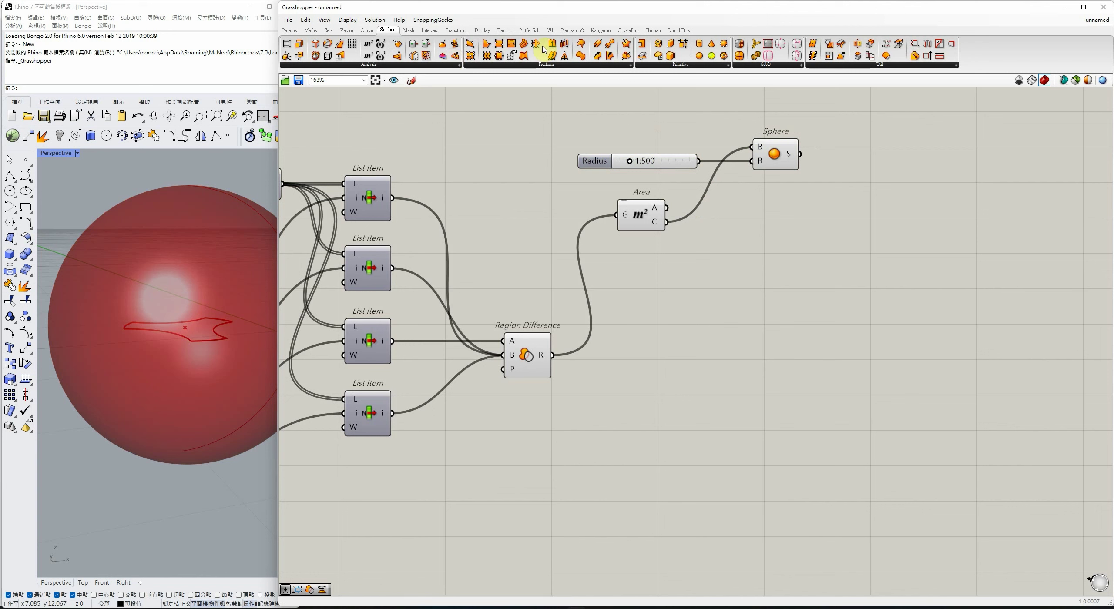
# Add a Move component beyond the Sphere component and wire the Sphere's S output to its G input.
pyautogui.click(469, 31)
pyautogui.moveTo(427, 58); pyautogui.dragTo(957, 187)
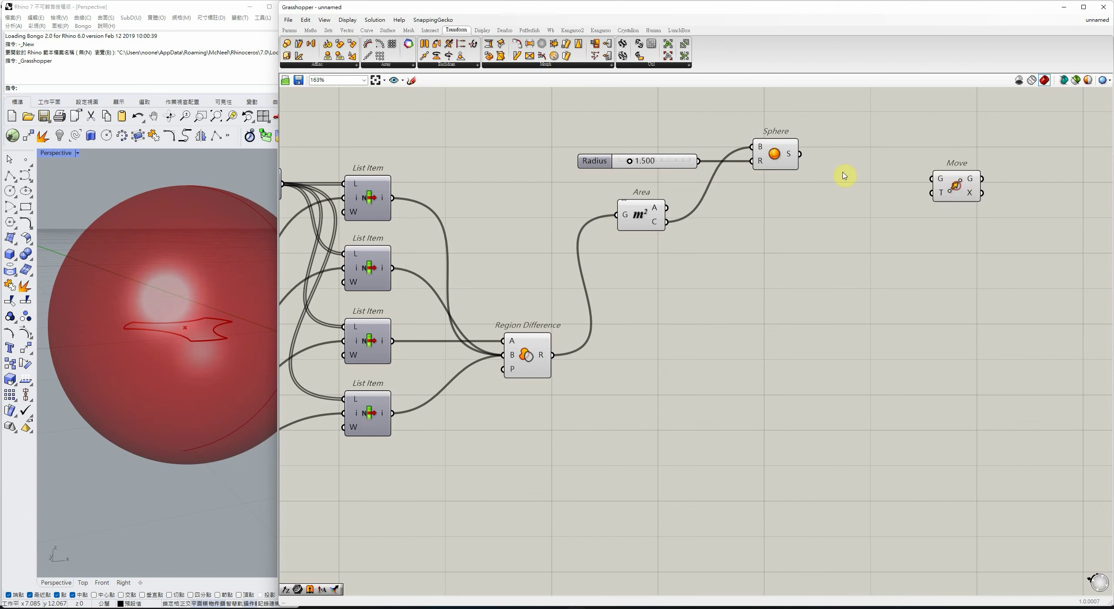
pyautogui.moveTo(800, 154); pyautogui.dragTo(933, 179)
pyautogui.moveTo(943, 187); pyautogui.dragTo(909, 230)
pyautogui.moveTo(783, 237); pyautogui.dragTo(787, 242)
pyautogui.click(786, 241)
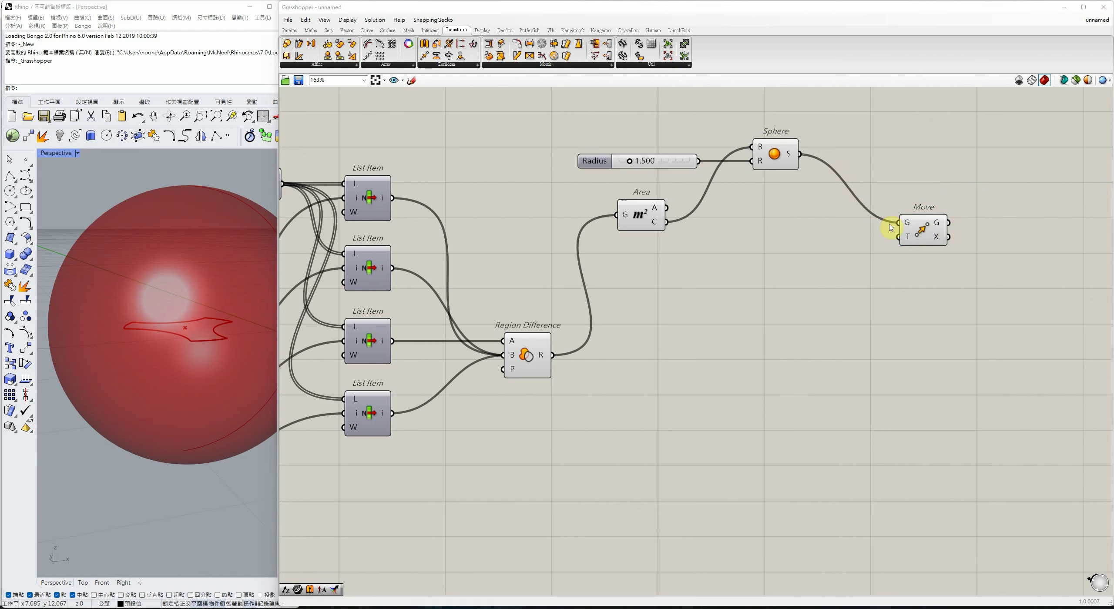
# Add a Unit Z component and connect its V output to the Move component's T input.
pyautogui.doubleClick(497, 193)
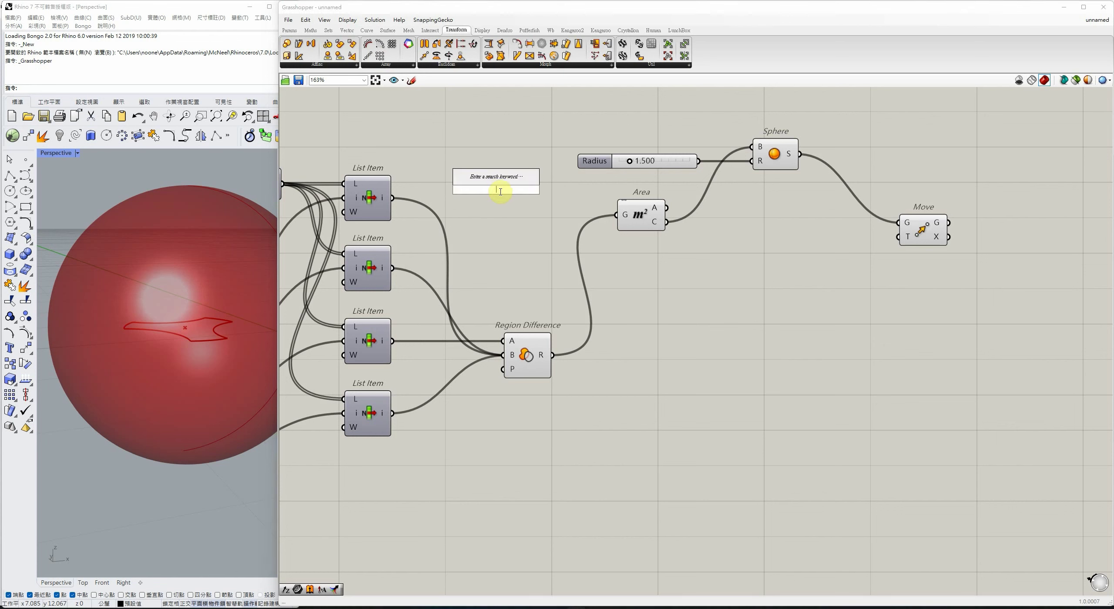
pyautogui.doubleClick(822, 259)
pyautogui.write('z')
pyautogui.click(818, 250)
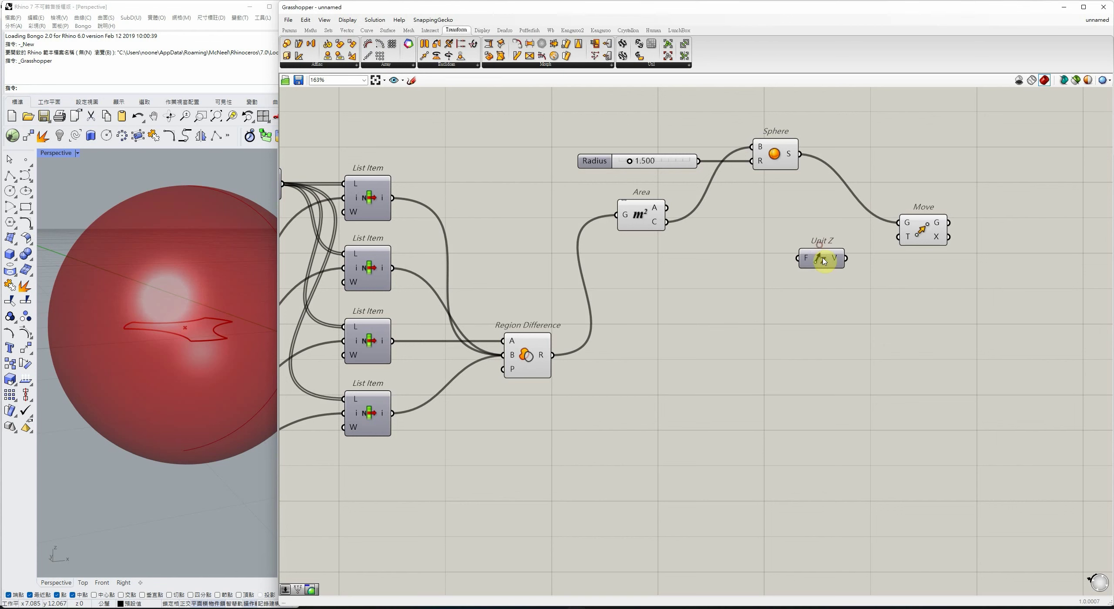
pyautogui.moveTo(845, 259); pyautogui.dragTo(858, 238)
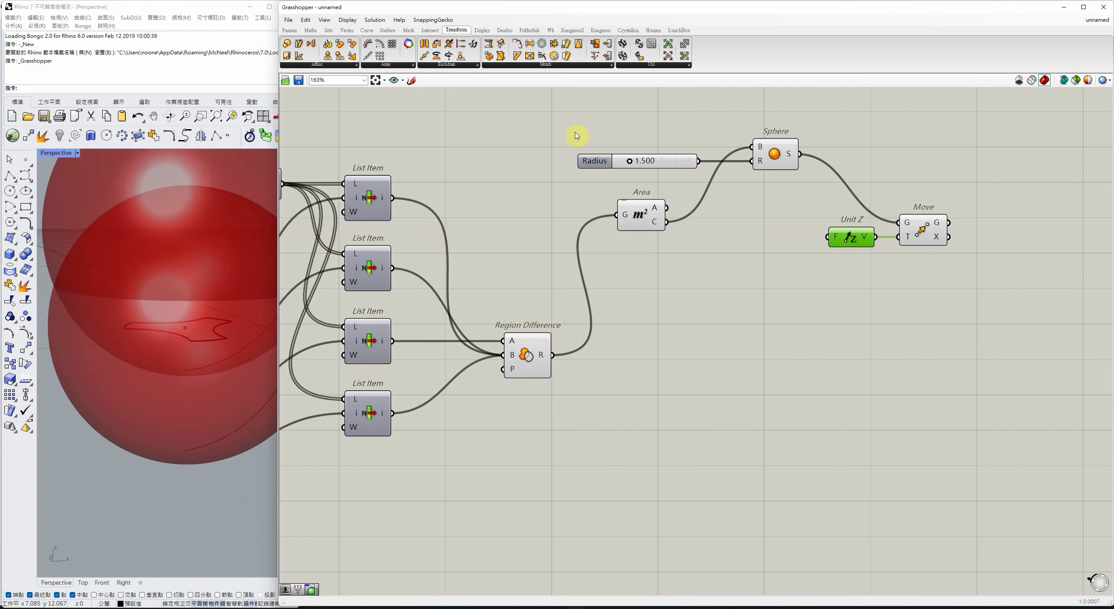
# Add a Negative component wired to Unit Z's F input and line it up with Unit Z and Move below the Sphere.
pyautogui.click(310, 30)
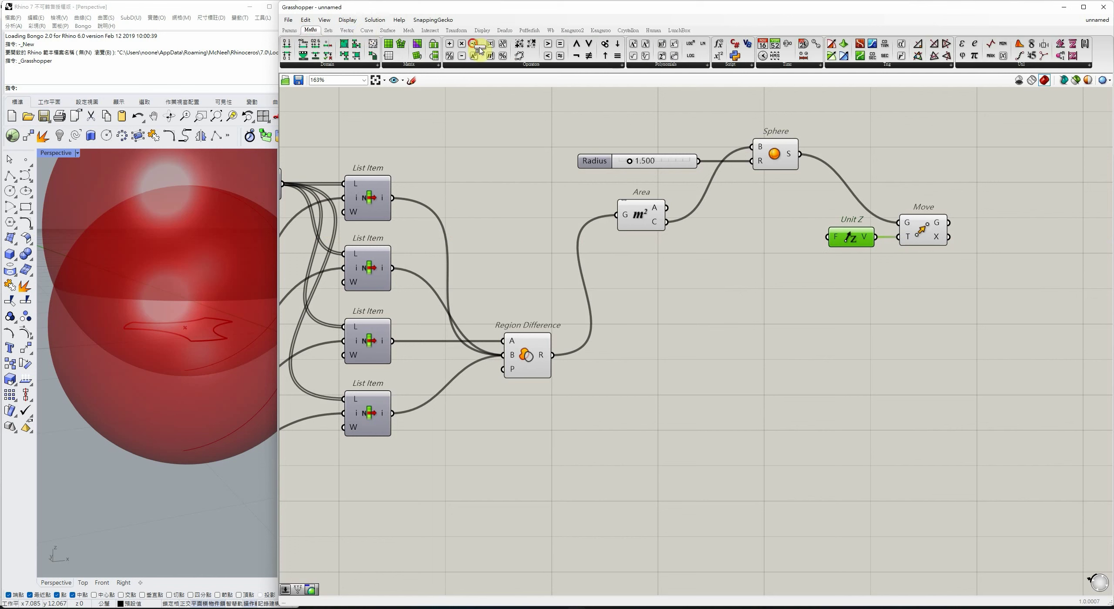
pyautogui.moveTo(474, 44); pyautogui.dragTo(828, 236)
pyautogui.moveTo(786, 283); pyautogui.dragTo(799, 243)
pyautogui.moveTo(964, 281); pyautogui.dragTo(785, 212)
pyautogui.moveTo(926, 247); pyautogui.dragTo(936, 279)
pyautogui.click(962, 206)
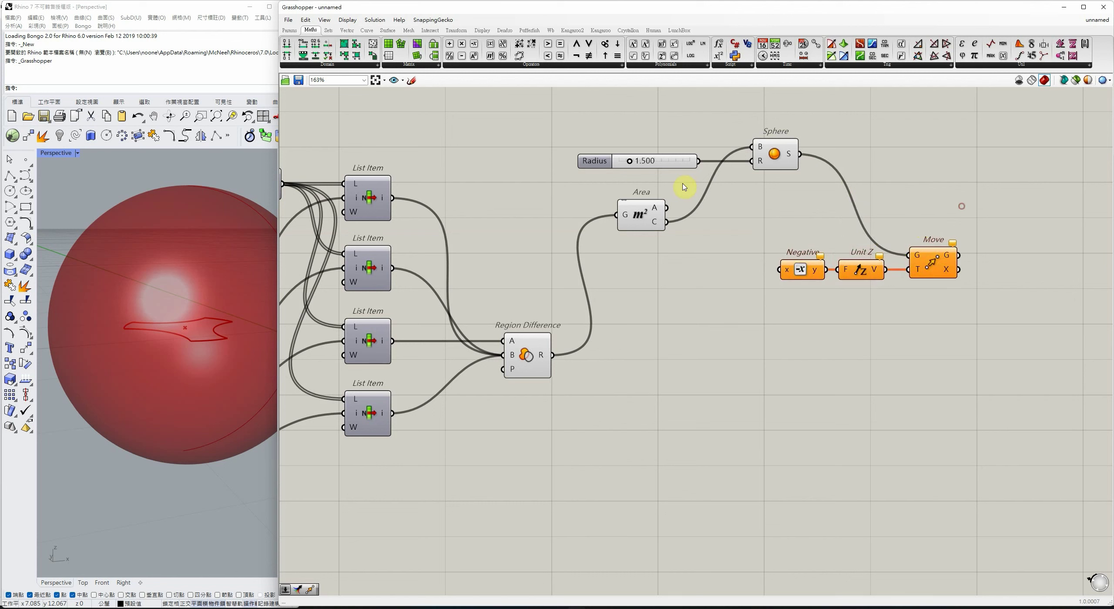
pyautogui.moveTo(803, 270); pyautogui.dragTo(798, 269)
pyautogui.click(832, 329)
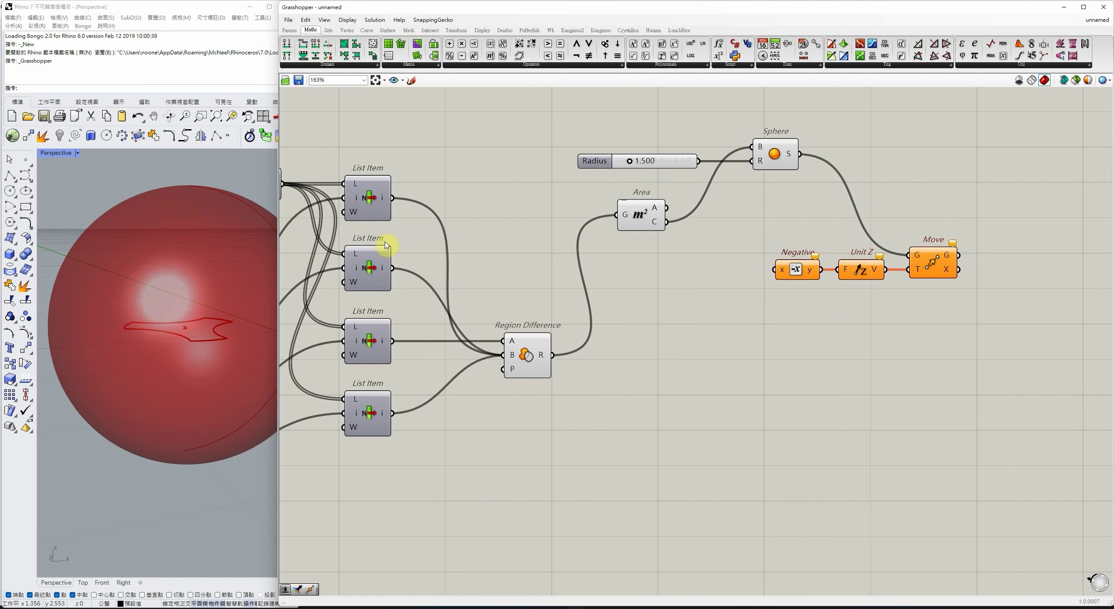
# Add a Subtraction component with the Radius slider wired to A and its result R wired to the Negative component's x input.
pyautogui.moveTo(196, 306)
pyautogui.mouseDown(button='right')
pyautogui.moveTo(194, 256)
pyautogui.moveTo(196, 312)
pyautogui.mouseUp(button='right')
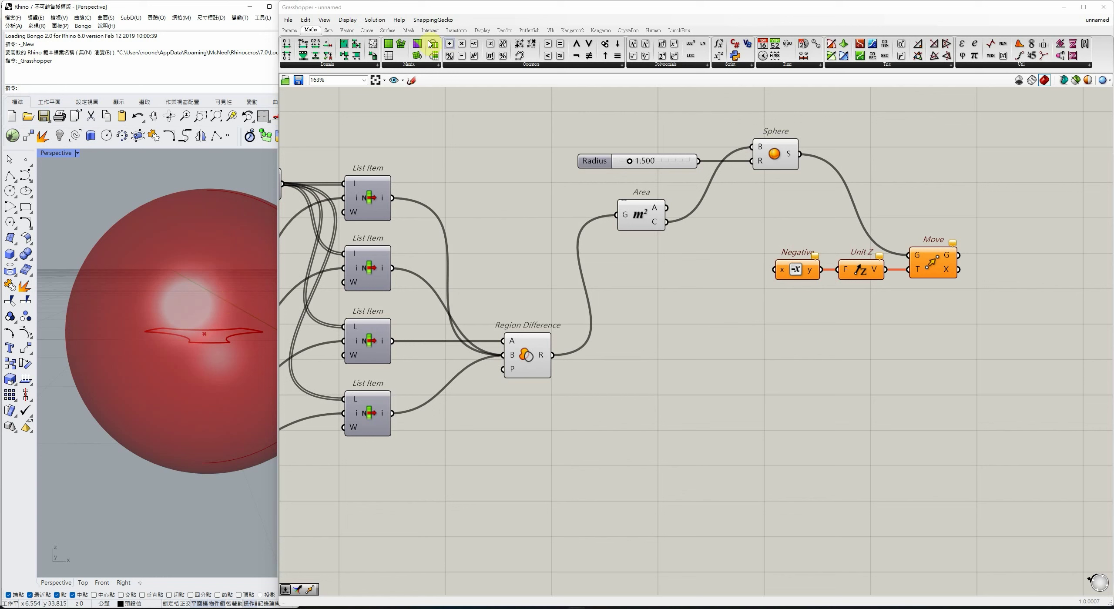
pyautogui.moveTo(462, 55); pyautogui.dragTo(708, 257)
pyautogui.moveTo(698, 161); pyautogui.dragTo(719, 264)
pyautogui.moveTo(744, 269)
pyautogui.mouseDown()
pyautogui.moveTo(774, 269)
pyautogui.moveTo(734, 268)
pyautogui.mouseUp()
pyautogui.click(642, 286)
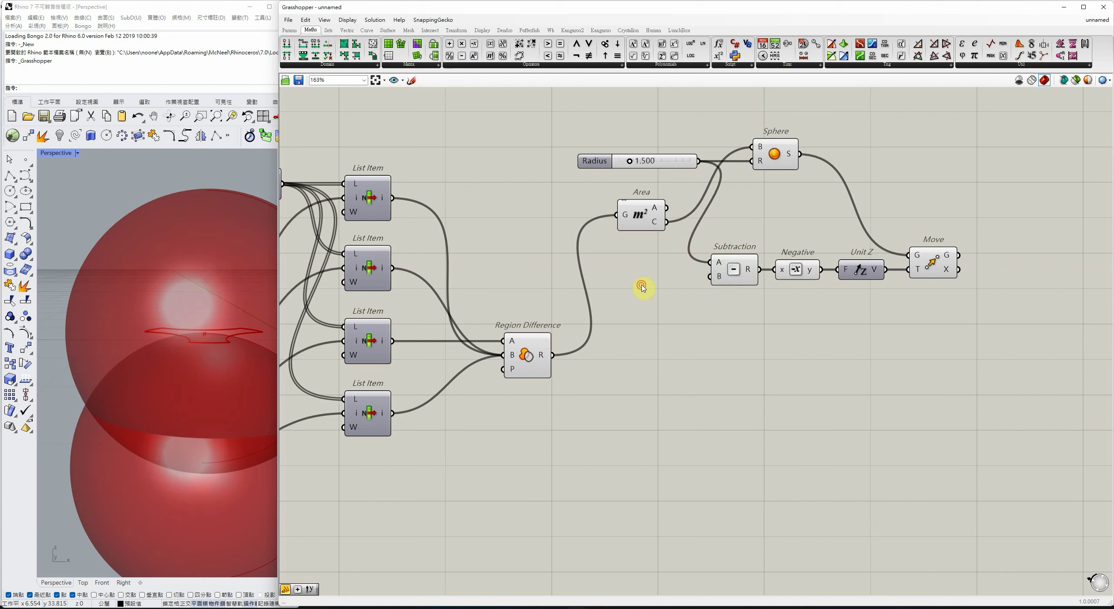
# Add a 0.5 number slider, connect it to the Subtraction's B input, and give it two decimal places.
pyautogui.doubleClick(642, 287)
pyautogui.write('slider')
pyautogui.press('Return')
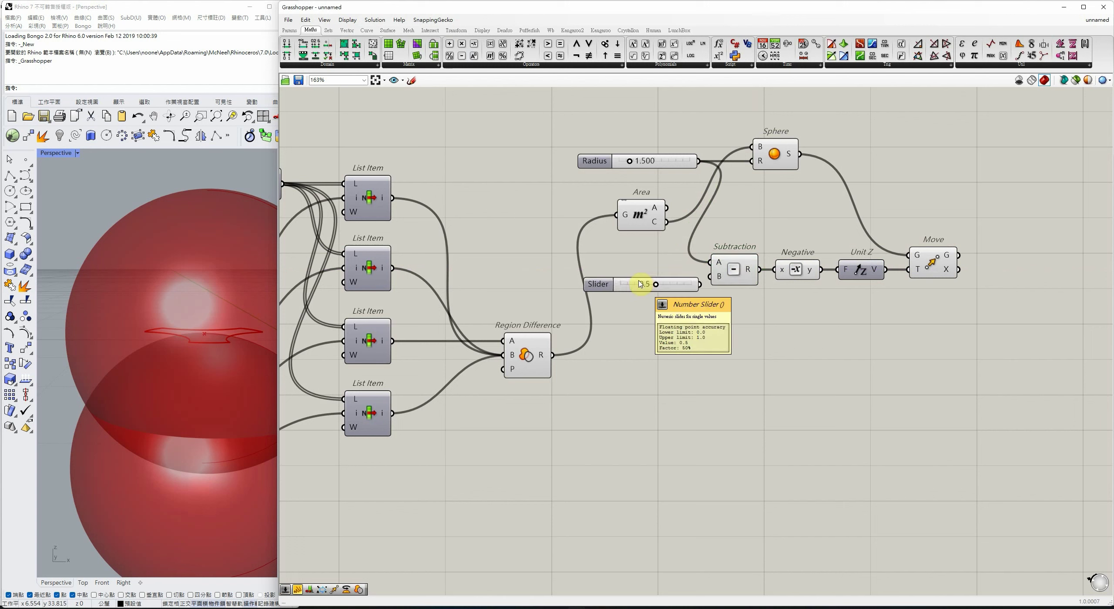
pyautogui.moveTo(702, 284); pyautogui.dragTo(700, 285)
pyautogui.moveTo(690, 290); pyautogui.dragTo(682, 280)
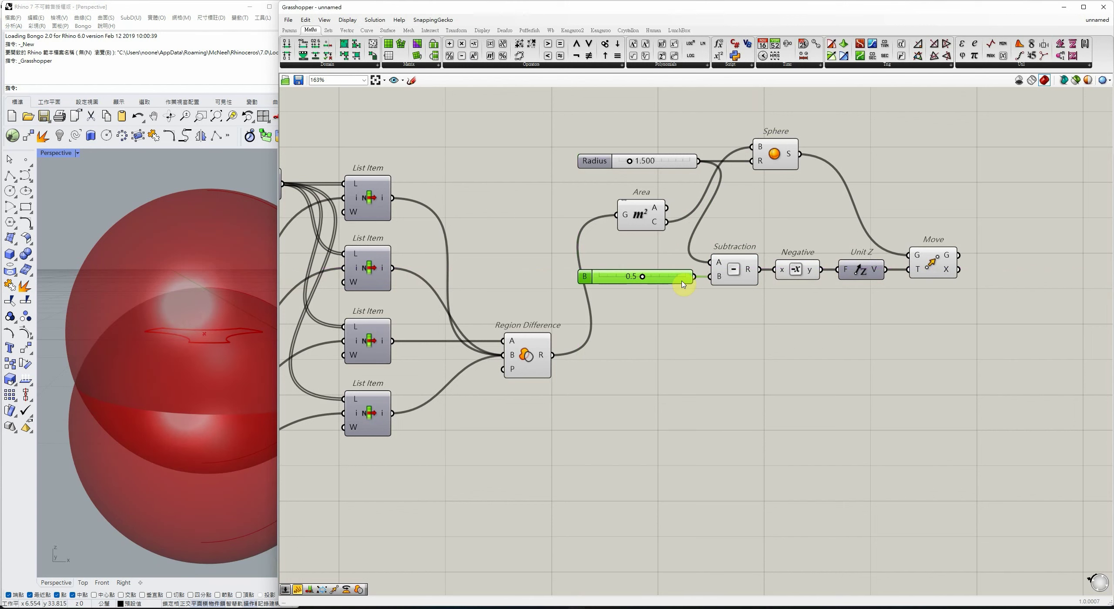
pyautogui.moveTo(183, 361); pyautogui.dragTo(214, 354, button='right')
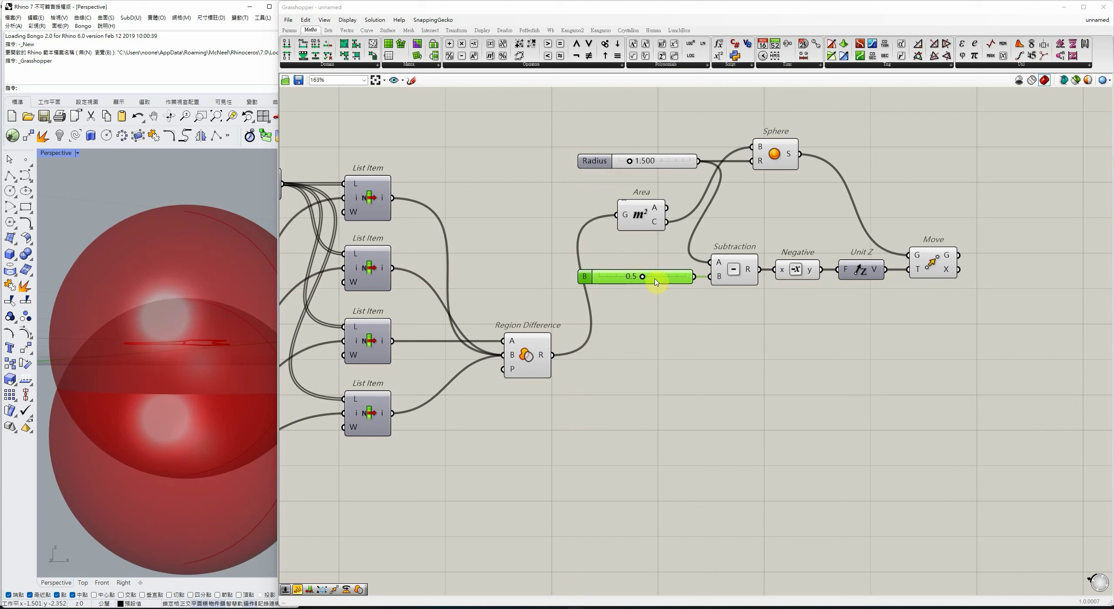
pyautogui.moveTo(646, 277); pyautogui.dragTo(604, 271)
pyautogui.doubleClick(588, 278)
pyautogui.click(593, 357)
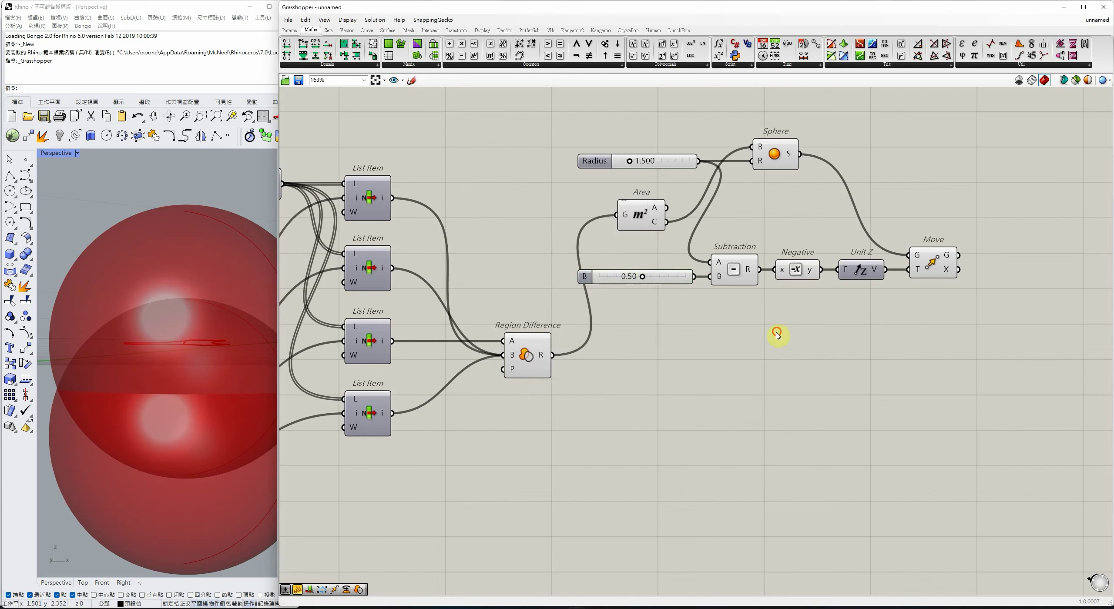
# Move the Subtraction, Negative, Unit Z and Move row with its slider farther away from the Area component.
pyautogui.moveTo(1041, 334); pyautogui.dragTo(667, 256)
pyautogui.moveTo(741, 273); pyautogui.dragTo(805, 273)
pyautogui.click(880, 164)
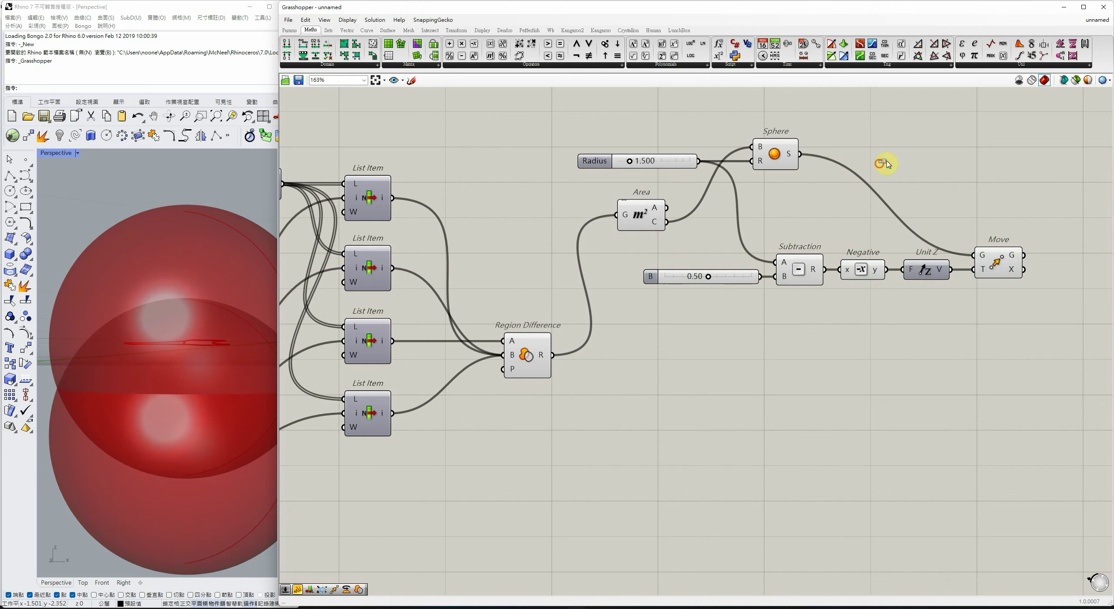
pyautogui.moveTo(174, 266); pyautogui.dragTo(189, 244, button='right')
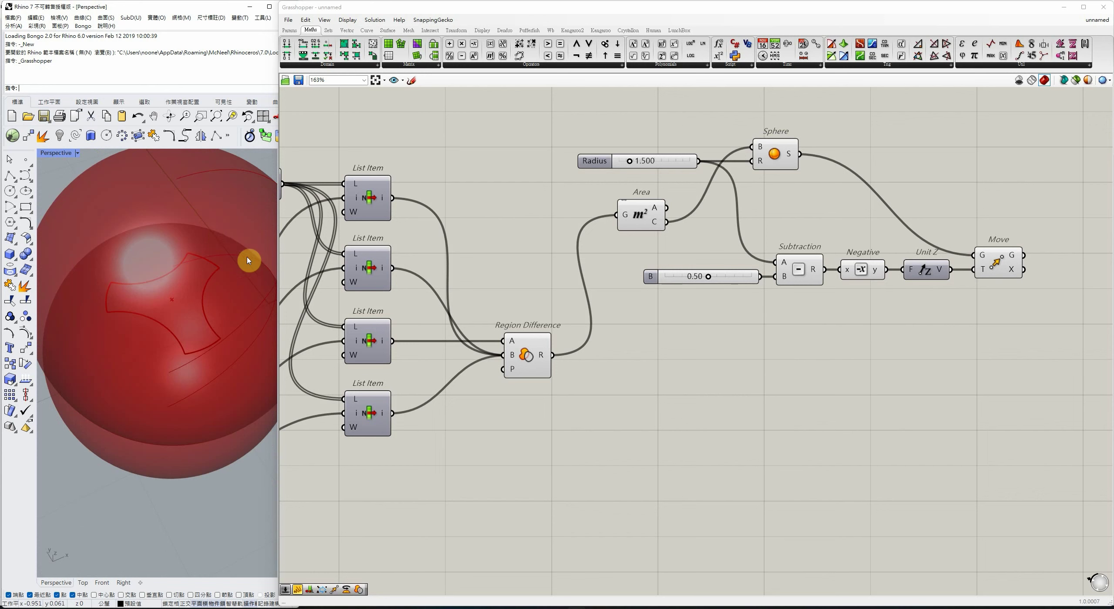
pyautogui.moveTo(196, 266); pyautogui.dragTo(174, 294, button='right')
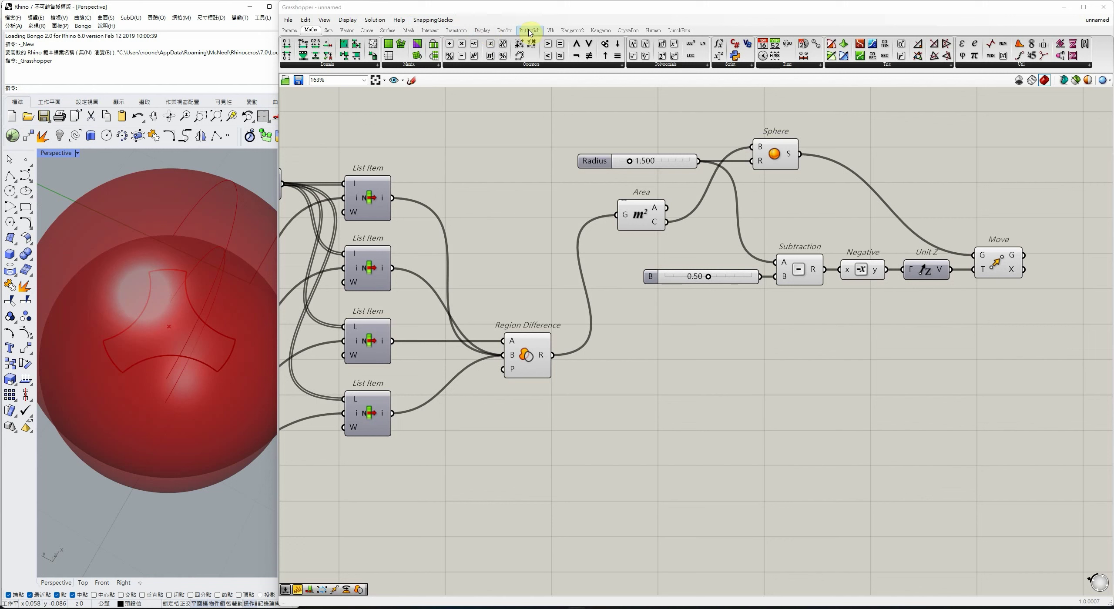
# Add a Rotate component between Sphere and Move, and wire the Sphere's S output to its G input.
pyautogui.click(455, 34)
pyautogui.moveTo(209, 352); pyautogui.dragTo(127, 262, button='right')
pyautogui.moveTo(436, 55); pyautogui.dragTo(880, 155)
pyautogui.moveTo(800, 154); pyautogui.dragTo(845, 137)
pyautogui.moveTo(878, 154); pyautogui.dragTo(861, 192)
pyautogui.click(799, 209)
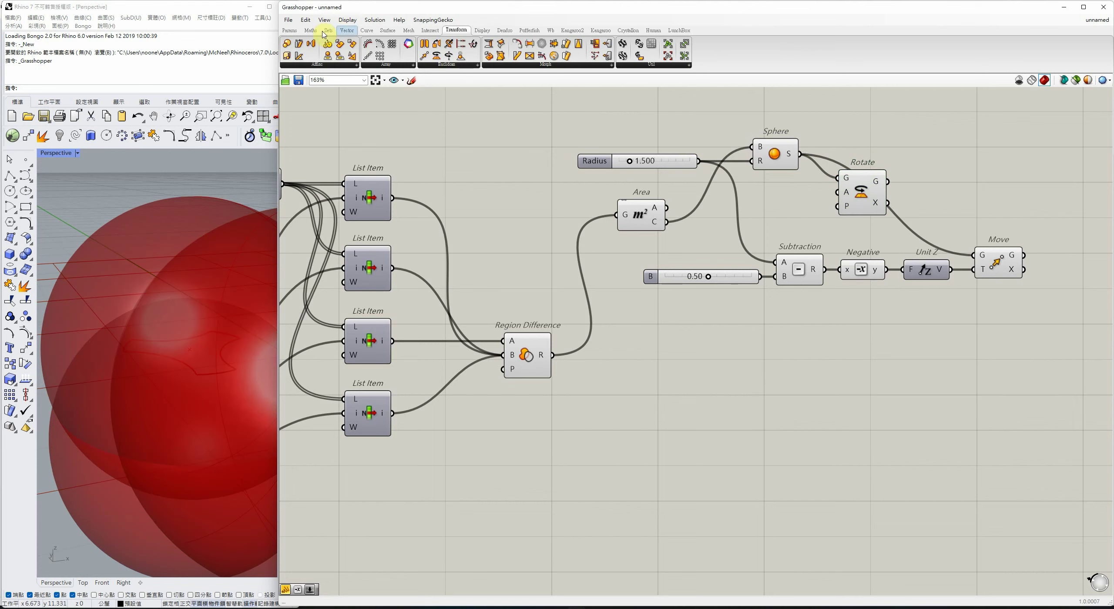
# Add a YZ Plane component with Area's C output as its origin and connect it to Rotate's P input.
pyautogui.click(347, 31)
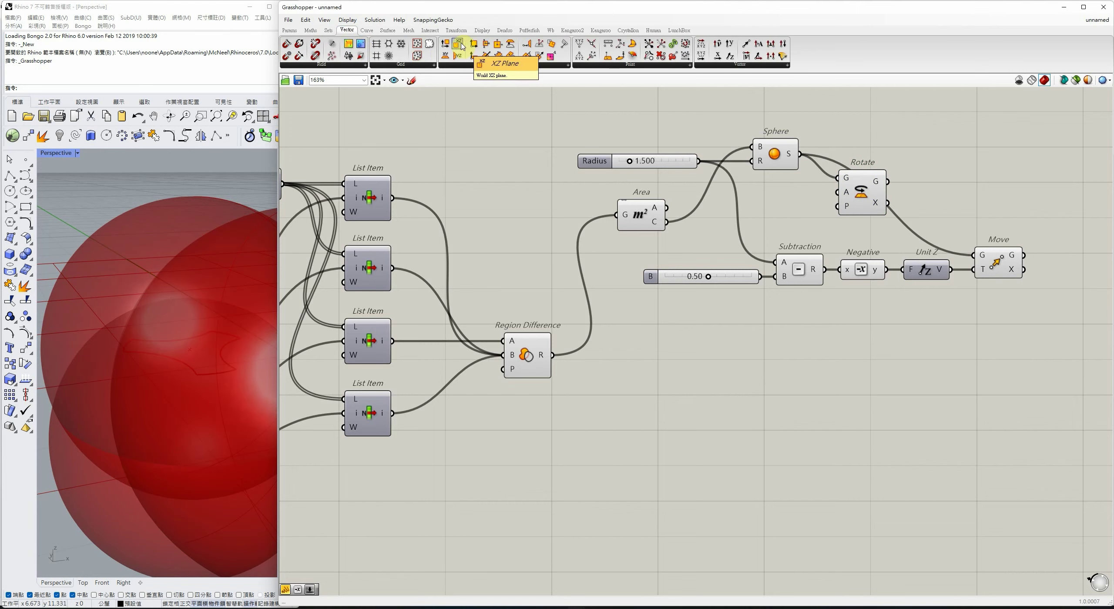
pyautogui.moveTo(587, 132); pyautogui.dragTo(666, 222)
pyautogui.moveTo(788, 205); pyautogui.dragTo(807, 221)
pyautogui.click(786, 189)
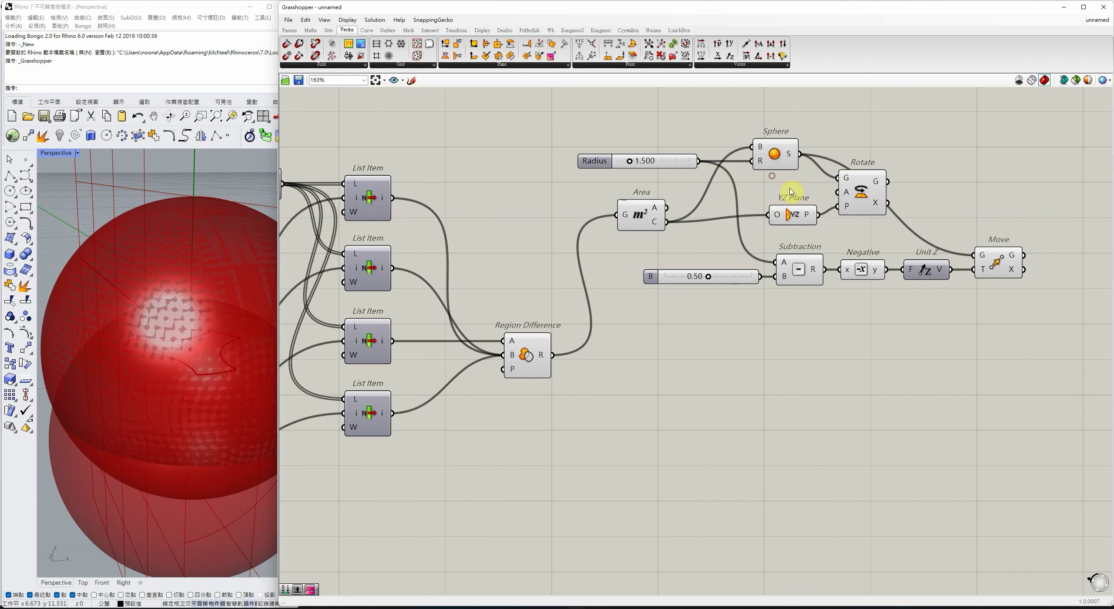
# Add a panel containing 90, wire it to Rotate's A input, and set that input to degrees.
pyautogui.doubleClick(781, 189)
pyautogui.write('"')
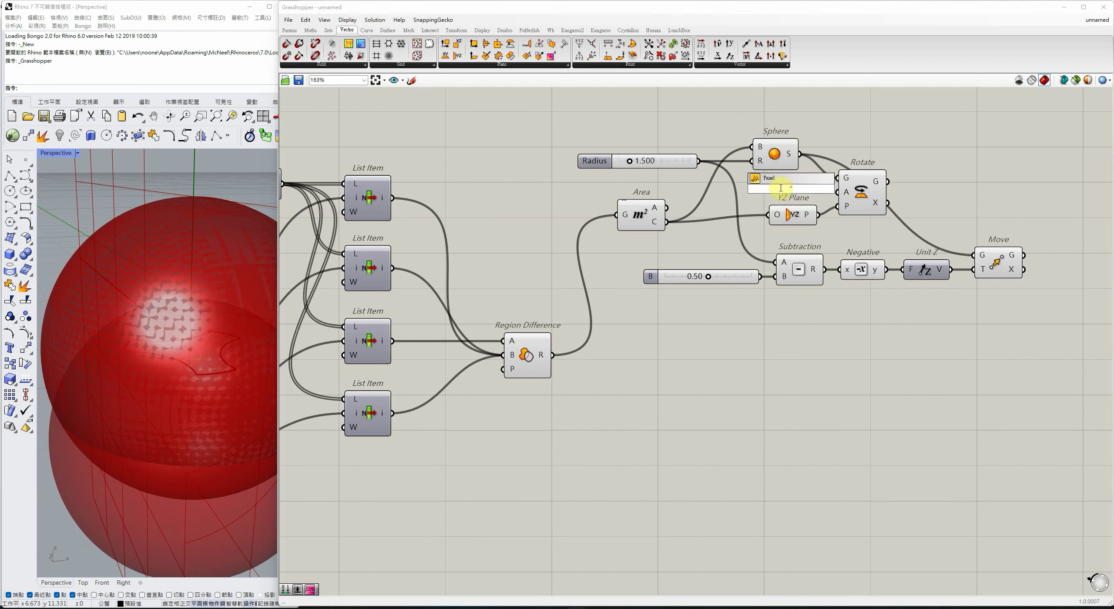
pyautogui.write('90')
pyautogui.press('Return')
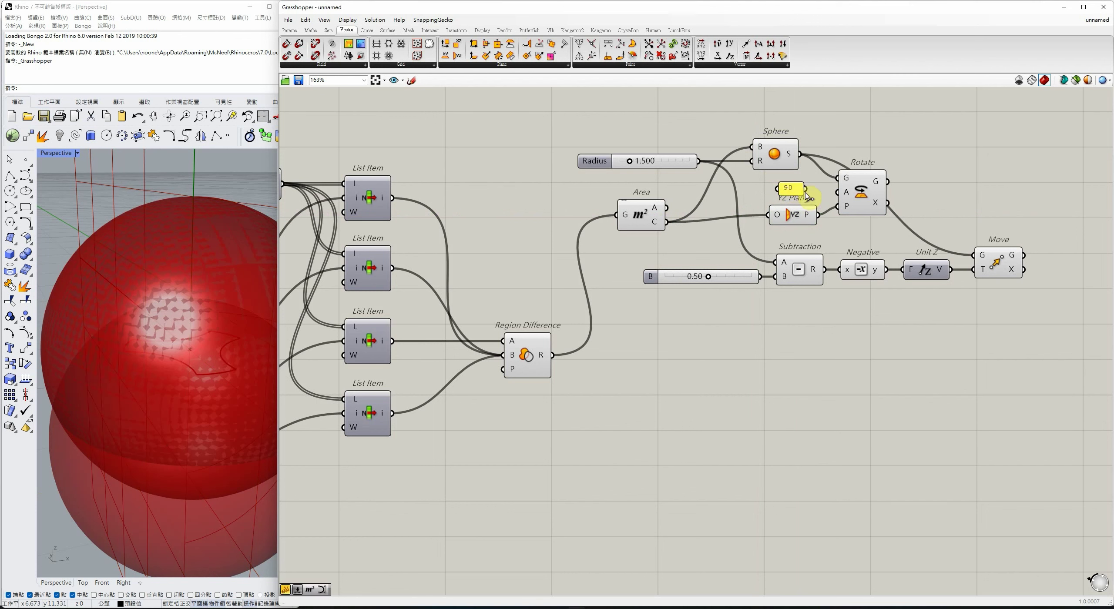
pyautogui.moveTo(805, 194); pyautogui.dragTo(814, 194)
pyautogui.moveTo(815, 188); pyautogui.dragTo(839, 192)
pyautogui.rightClick(843, 193)
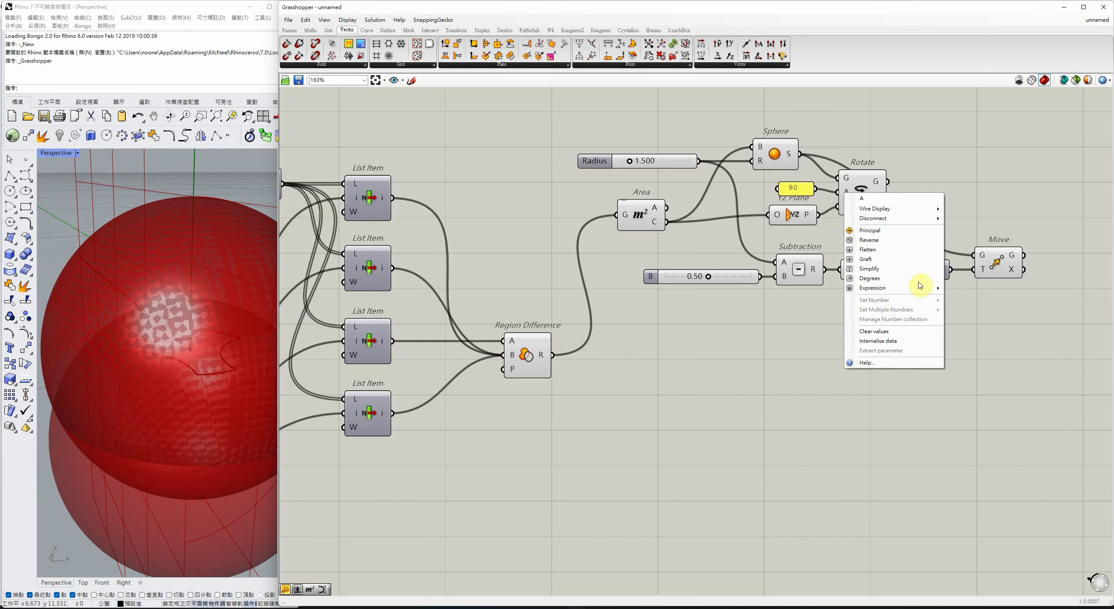
pyautogui.click(919, 278)
pyautogui.moveTo(805, 192); pyautogui.dragTo(803, 196)
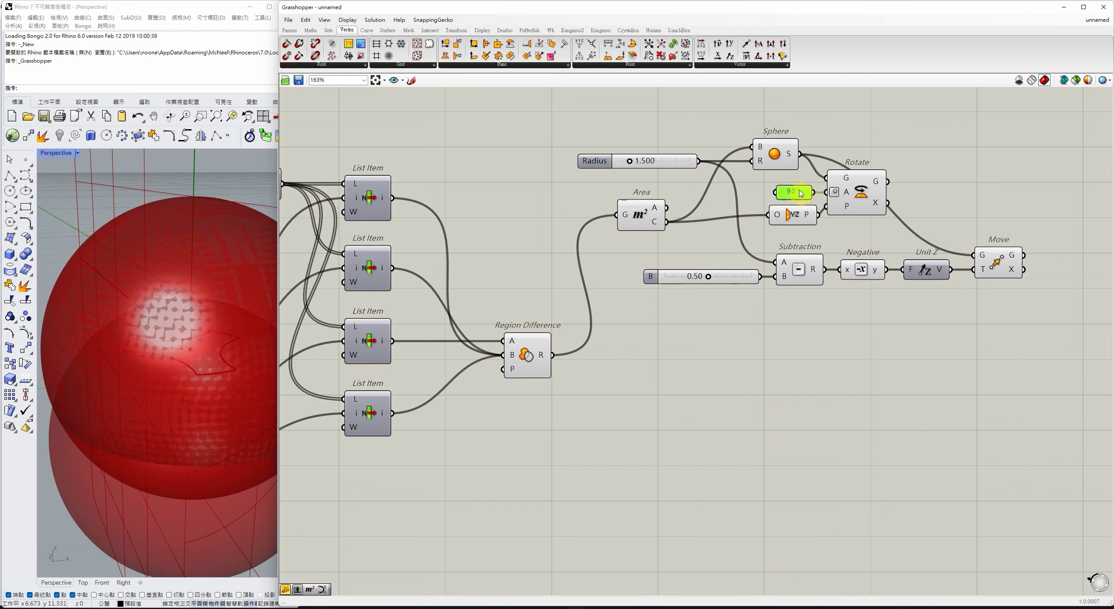
# Connect Rotate's G output to the Move component's G input and shift the Subtraction-to-Move row lower on the canvas.
pyautogui.moveTo(860, 224); pyautogui.dragTo(787, 192)
pyautogui.moveTo(858, 188); pyautogui.dragTo(973, 255)
pyautogui.click(916, 166)
pyautogui.moveTo(1027, 325); pyautogui.dragTo(694, 238)
pyautogui.moveTo(998, 260); pyautogui.dragTo(1014, 306)
pyautogui.click(903, 169)
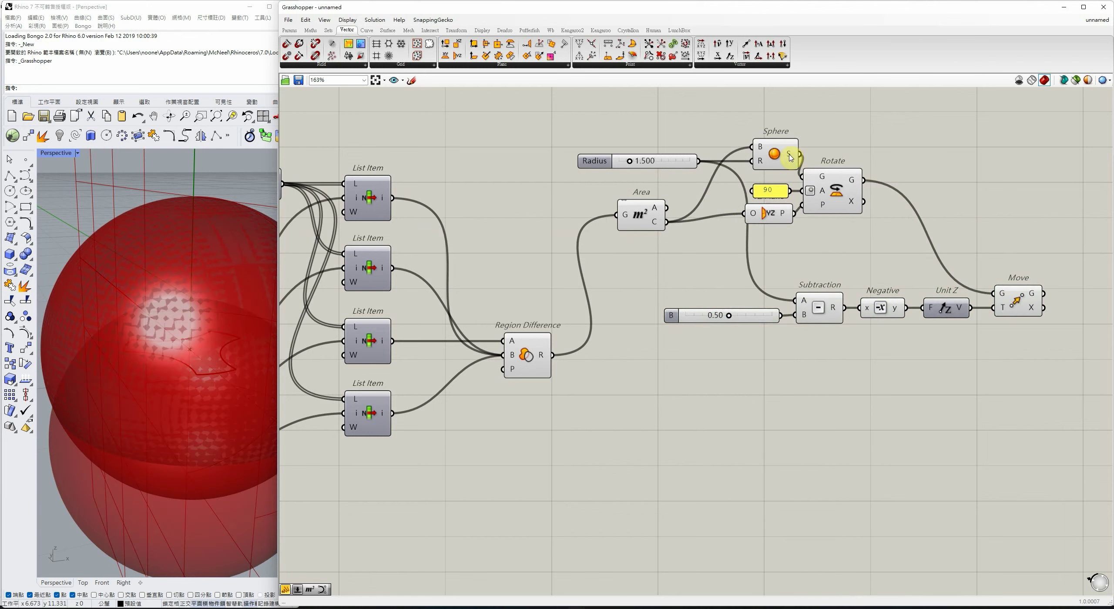
# Space the Rotate component, its 90 panel and the YZ Plane farther from the Sphere component.
pyautogui.moveTo(789, 154); pyautogui.dragTo(788, 155)
pyautogui.moveTo(863, 237); pyautogui.dragTo(745, 187)
pyautogui.moveTo(836, 203); pyautogui.dragTo(871, 213)
pyautogui.click(807, 110)
pyautogui.click(770, 156)
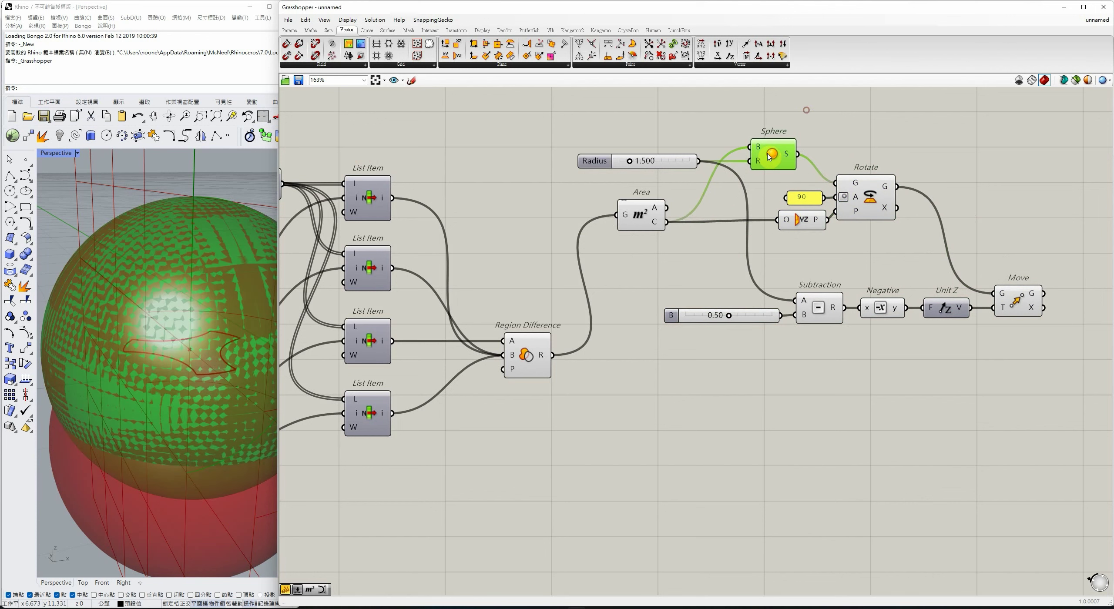
pyautogui.keyDown('shift'); pyautogui.click(679, 160); pyautogui.keyUp('shift')
pyautogui.click(917, 156)
# Turn off the preview of all components except Move, and turn the Region Difference preview back on.
pyautogui.moveTo(968, 103); pyautogui.dragTo(330, 472)
pyautogui.middleClick(523, 361)
pyautogui.click(778, 378)
pyautogui.click(530, 375)
pyautogui.middleClick(542, 372)
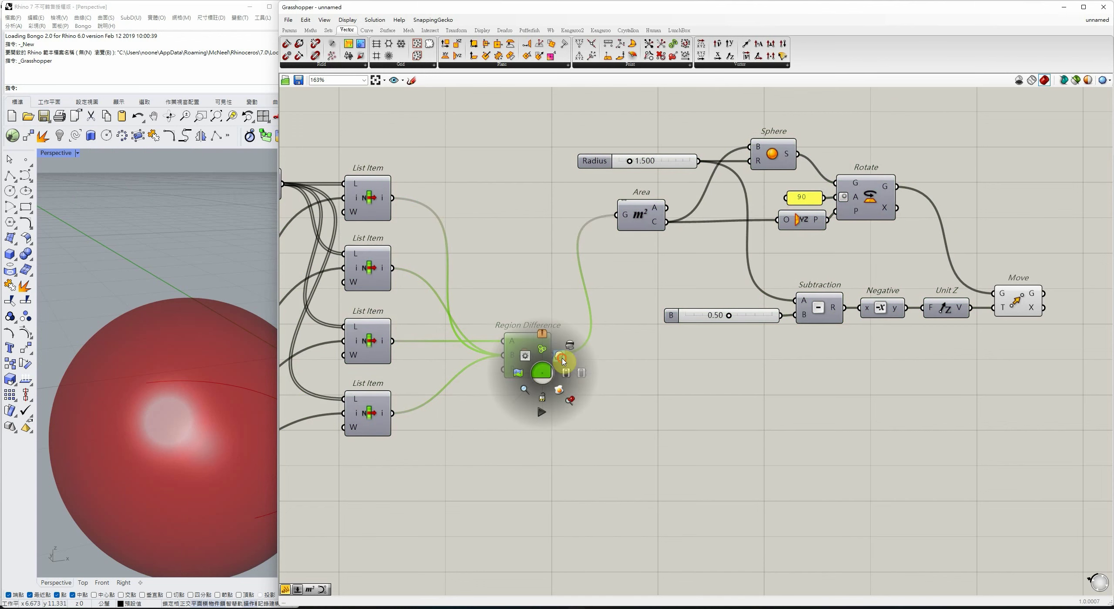
pyautogui.click(563, 362)
pyautogui.click(642, 376)
pyautogui.moveTo(210, 352); pyautogui.dragTo(167, 331, button='right')
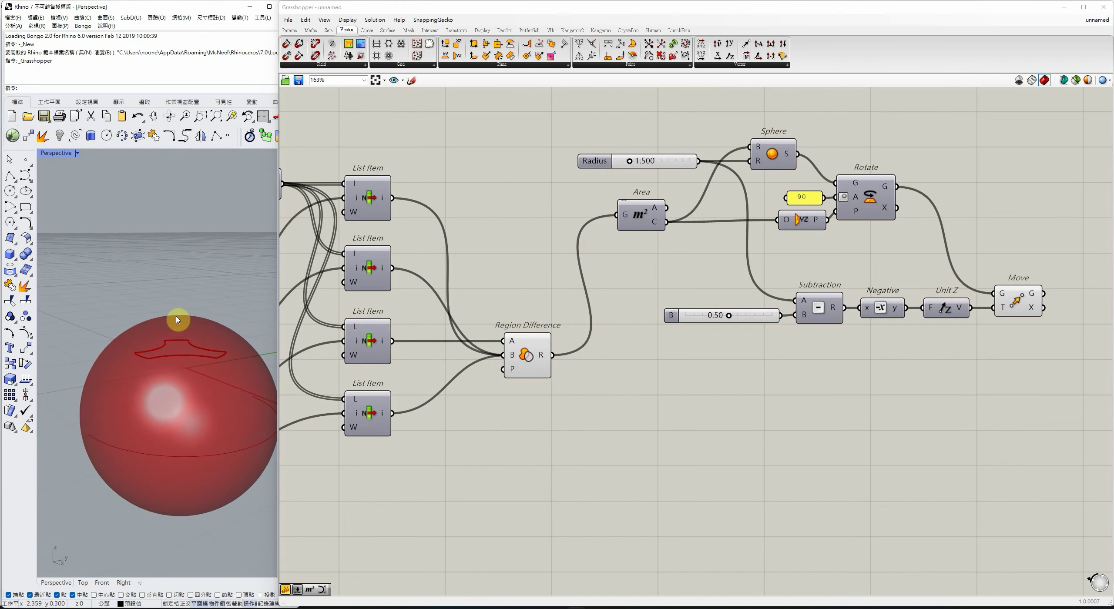
# Move the Subtraction-to-Move row with its 0.50 slider up closer to the Rotate group.
pyautogui.moveTo(787, 361); pyautogui.dragTo(668, 345, button='right')
pyautogui.click(636, 305)
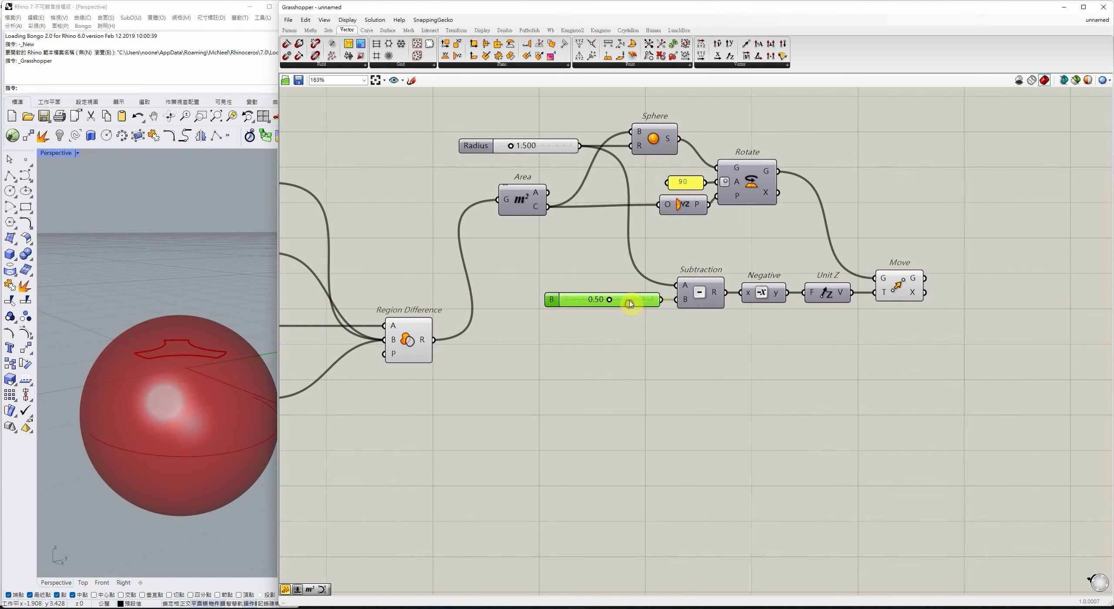
pyautogui.moveTo(1015, 340); pyautogui.dragTo(603, 265)
pyautogui.moveTo(839, 280); pyautogui.dragTo(839, 253)
pyautogui.click(970, 189)
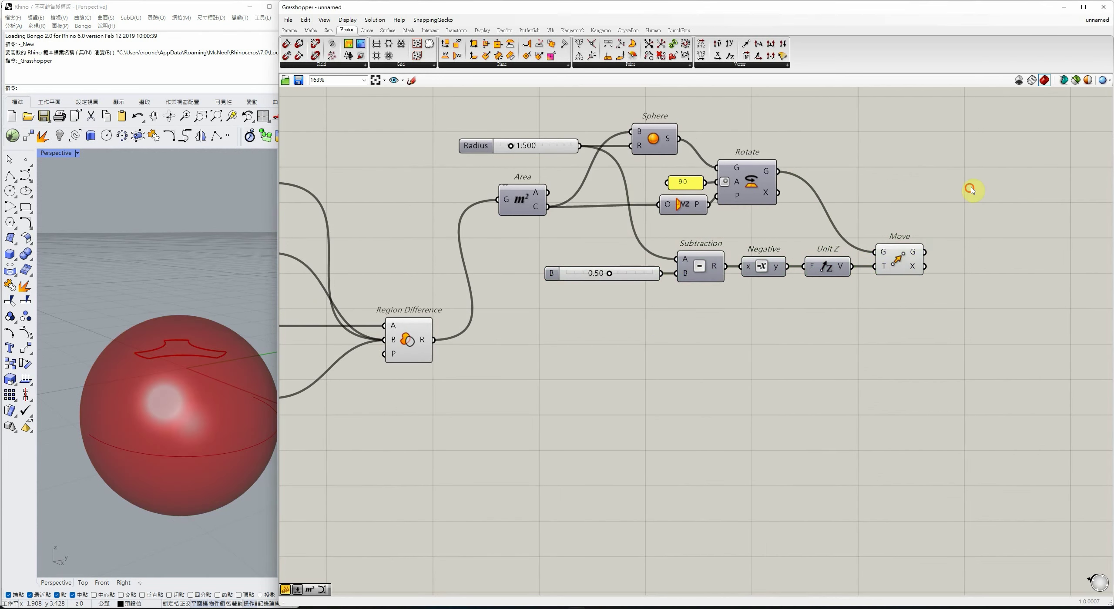
# Add an Extrude component below the graph and wire Region Difference's R output to its B input.
pyautogui.click(419, 331)
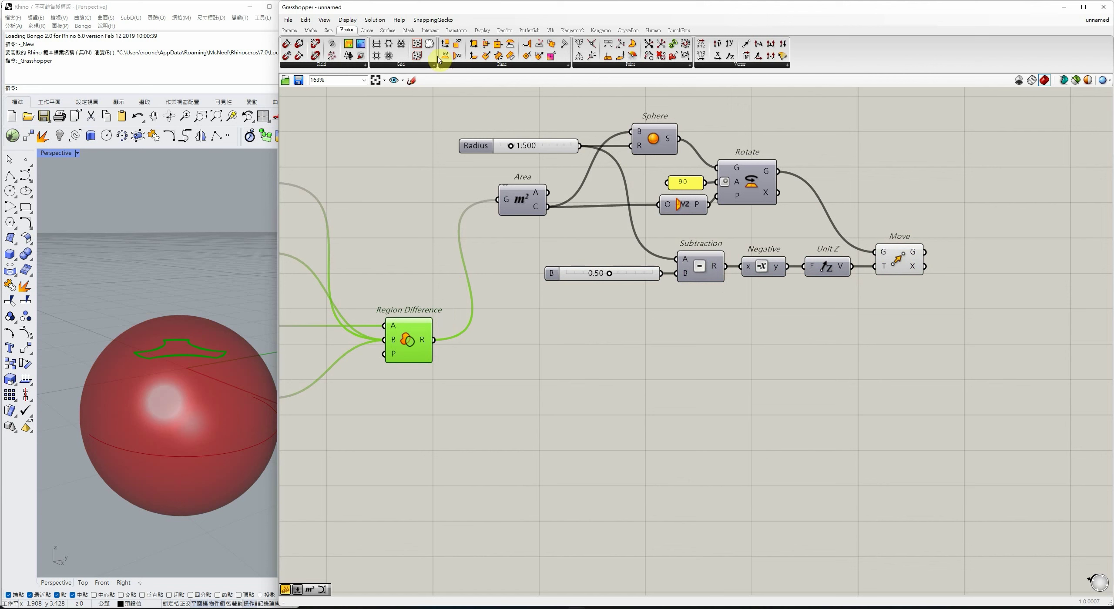
pyautogui.click(388, 31)
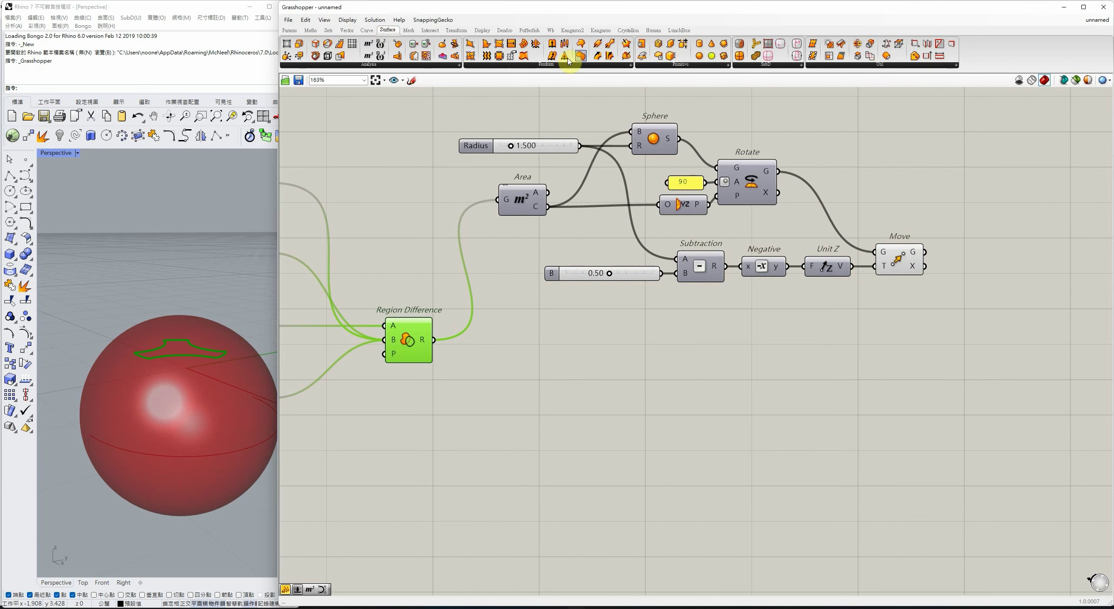
pyautogui.moveTo(579, 277); pyautogui.dragTo(615, 403)
pyautogui.moveTo(433, 340); pyautogui.dragTo(642, 404)
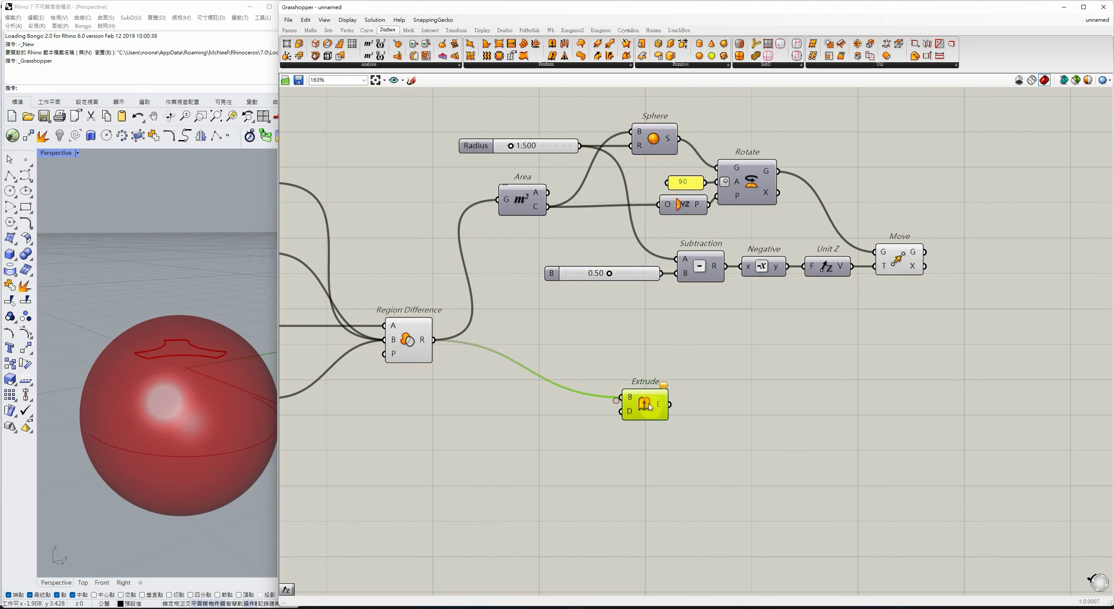
# Add a second Unit Z component, connect it to Extrude's D input, and arrange both components with room between them.
pyautogui.click(486, 446)
pyautogui.doubleClick(485, 446)
pyautogui.write('z')
pyautogui.click(484, 442)
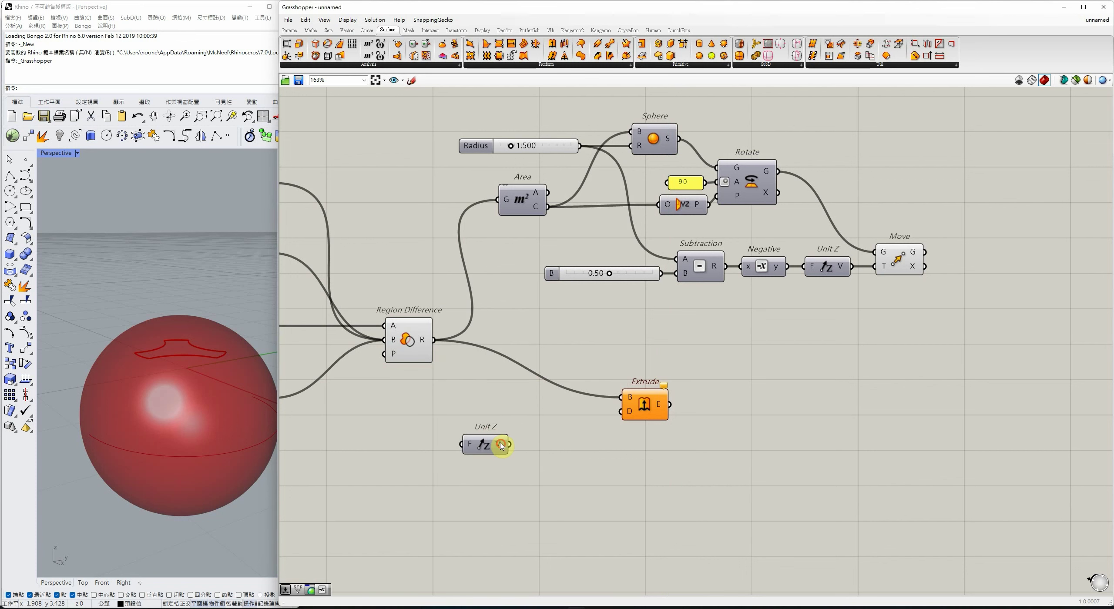
pyautogui.moveTo(509, 445); pyautogui.dragTo(632, 407)
pyautogui.hotkey('ctrl', 'z')
pyautogui.moveTo(509, 444); pyautogui.dragTo(543, 443)
pyautogui.moveTo(644, 404); pyautogui.dragTo(700, 400)
pyautogui.click(649, 483)
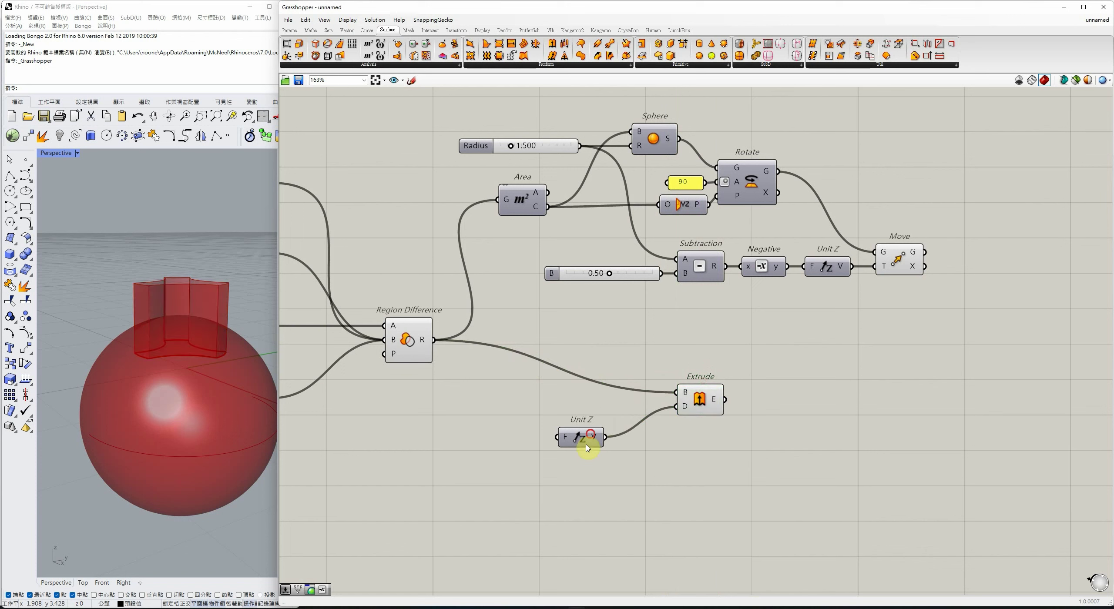
# Add a number slider of 100, wire it to the F input of the Unit Z feeding Extrude, and align the row.
pyautogui.moveTo(588, 443); pyautogui.dragTo(627, 439)
pyautogui.doubleClick(499, 448)
pyautogui.write('100')
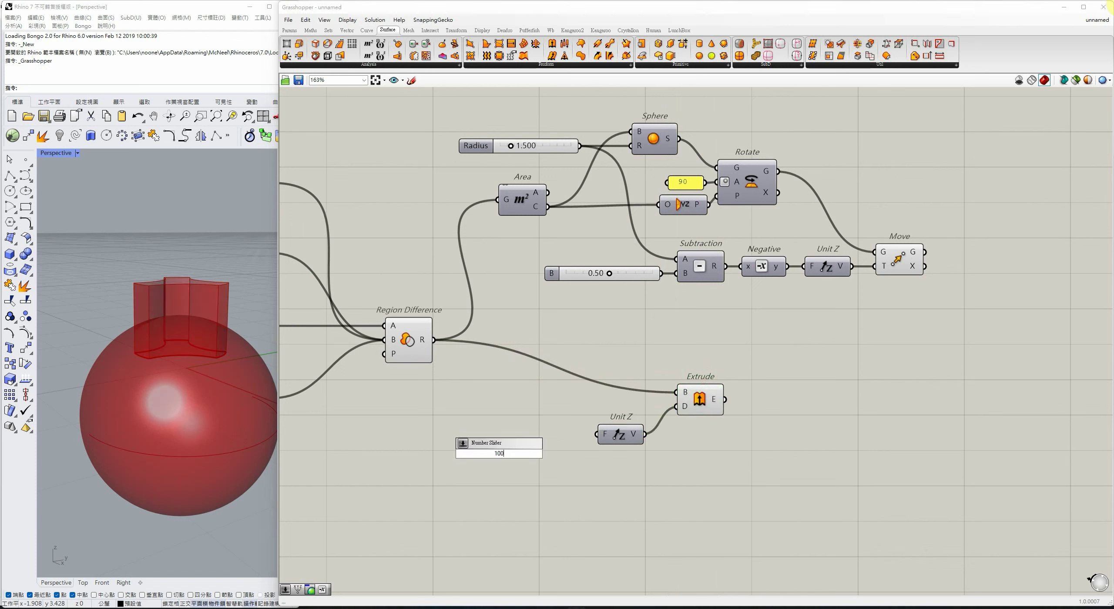
pyautogui.press('Return')
pyautogui.moveTo(579, 444); pyautogui.dragTo(597, 434)
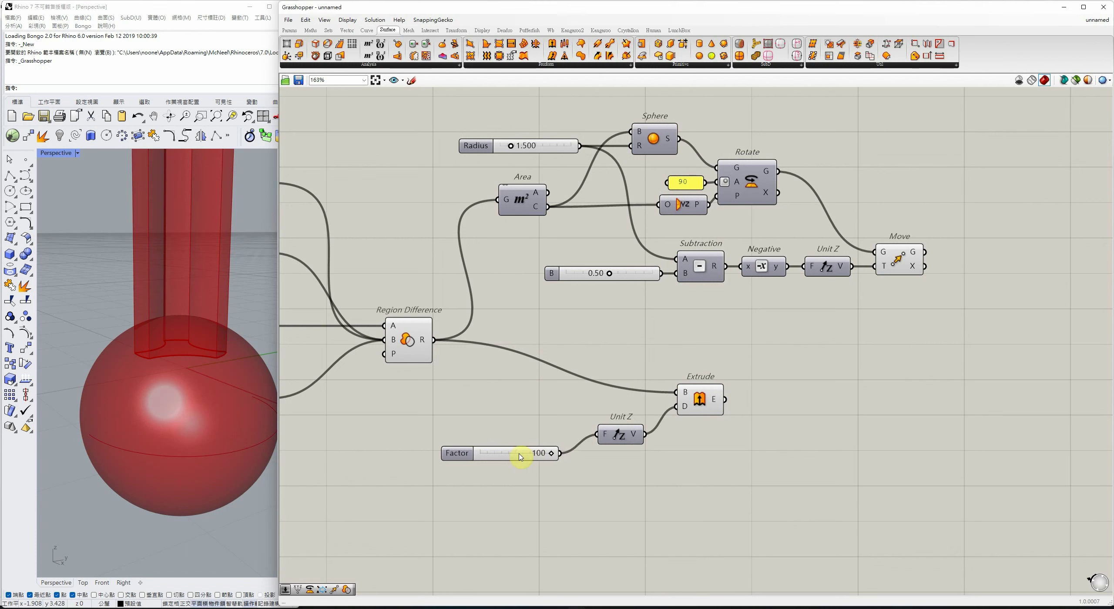
pyautogui.moveTo(518, 459); pyautogui.dragTo(535, 440)
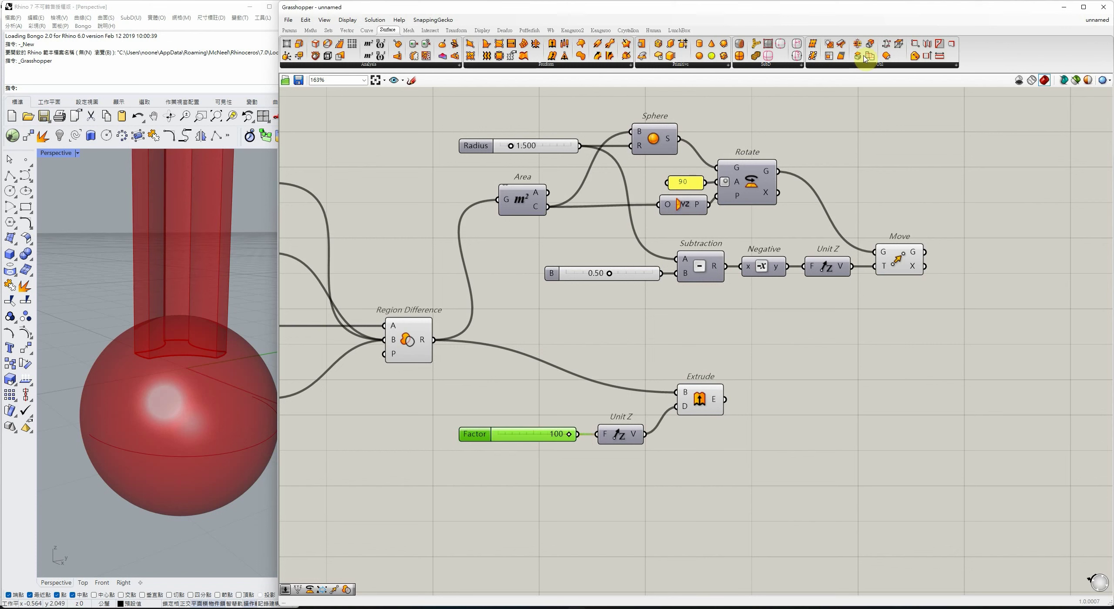
# Add a Cap Holes component fed by Extrude's E output, and turn off the preview of the extrusion components.
pyautogui.moveTo(863, 47); pyautogui.dragTo(774, 404)
pyautogui.click(893, 425)
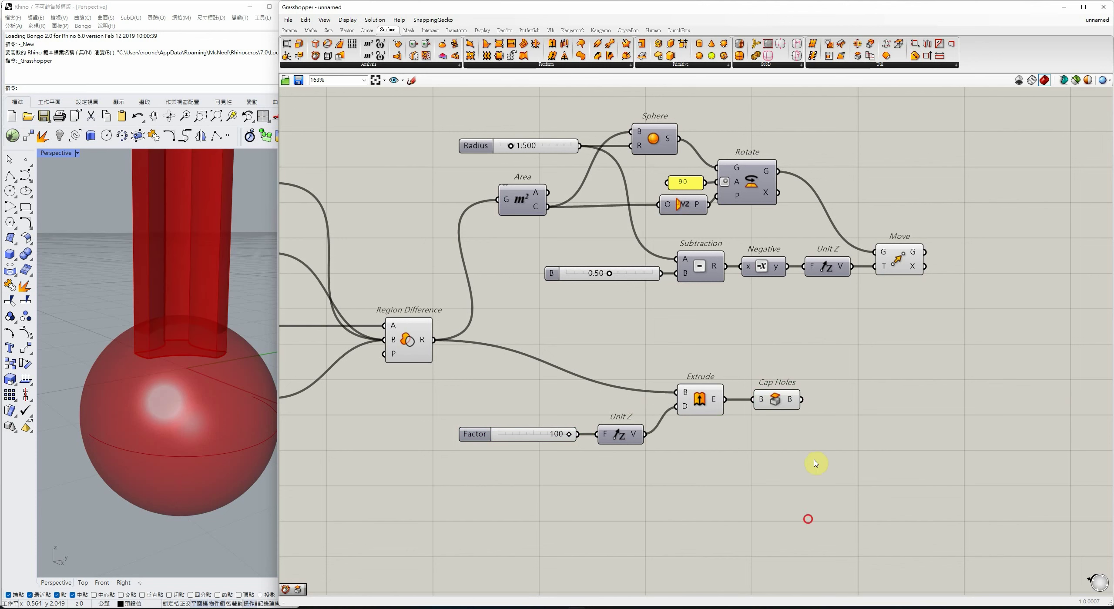
pyautogui.moveTo(809, 519); pyautogui.dragTo(481, 354)
pyautogui.middleClick(565, 372)
pyautogui.click(592, 352)
pyautogui.moveTo(778, 461); pyautogui.dragTo(884, 375)
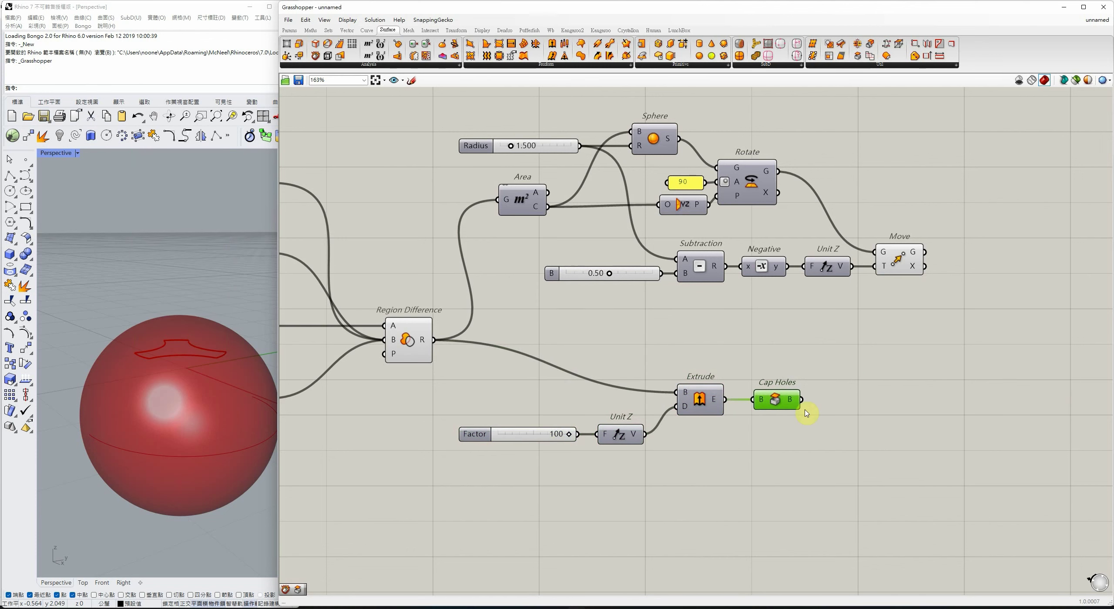
pyautogui.middleClick(789, 404)
pyautogui.click(803, 394)
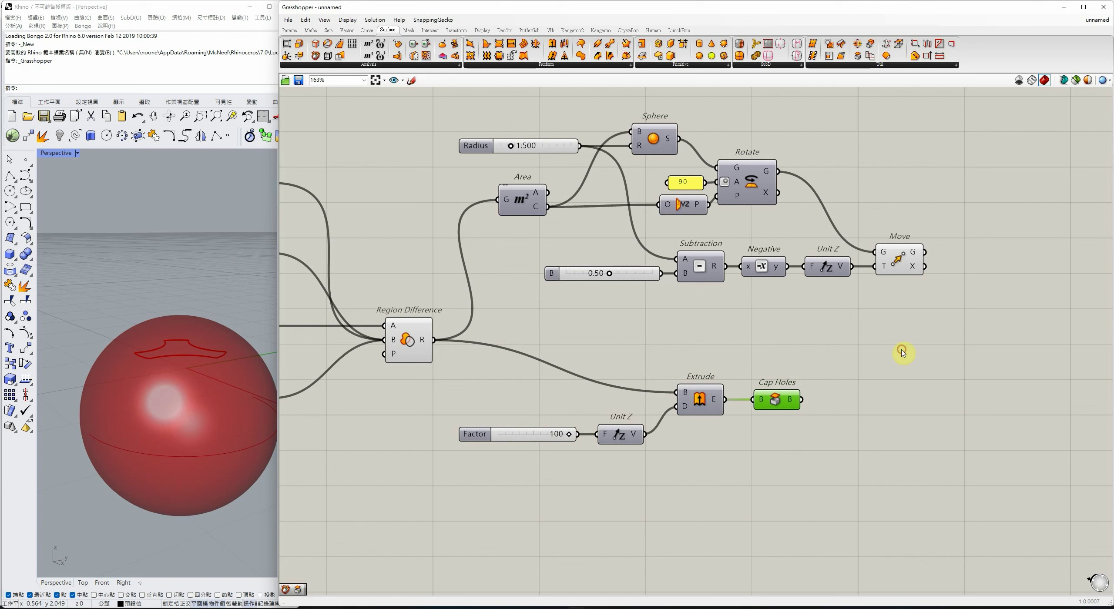
# Add a Solid Intersection component and wire Cap Holes to its A input and Move's G output to its B input.
pyautogui.moveTo(968, 204); pyautogui.dragTo(890, 309)
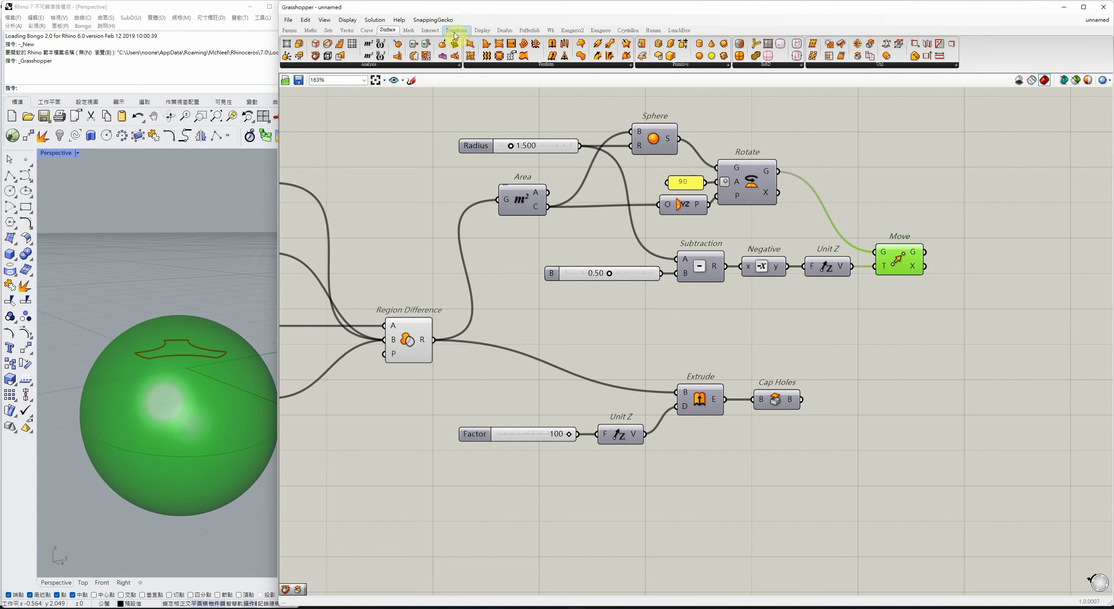
pyautogui.click(433, 30)
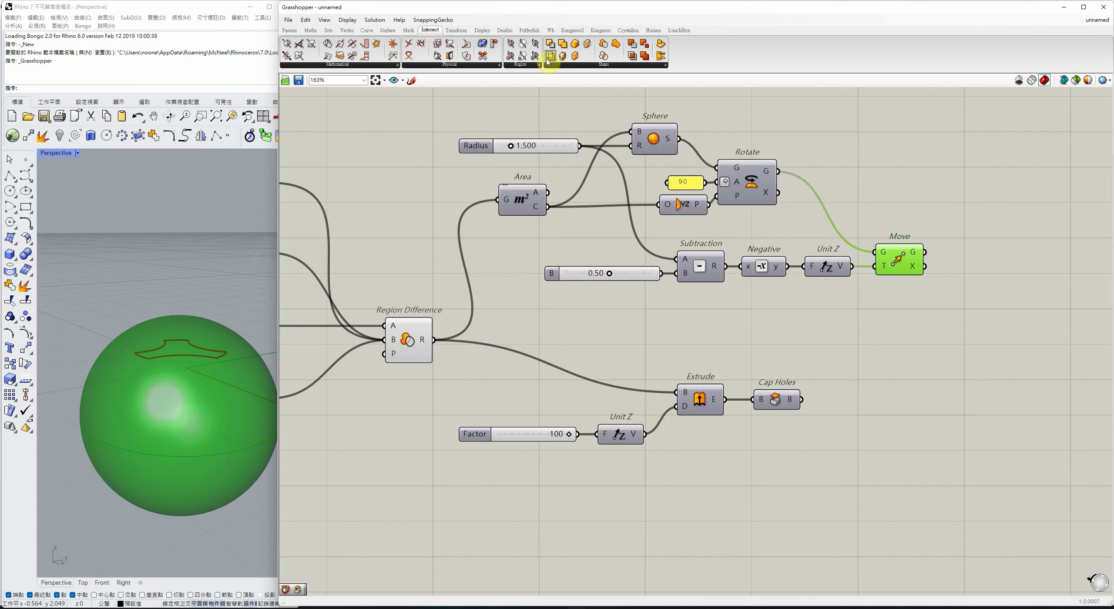
pyautogui.moveTo(554, 63); pyautogui.dragTo(919, 371)
pyautogui.moveTo(808, 394); pyautogui.dragTo(885, 376)
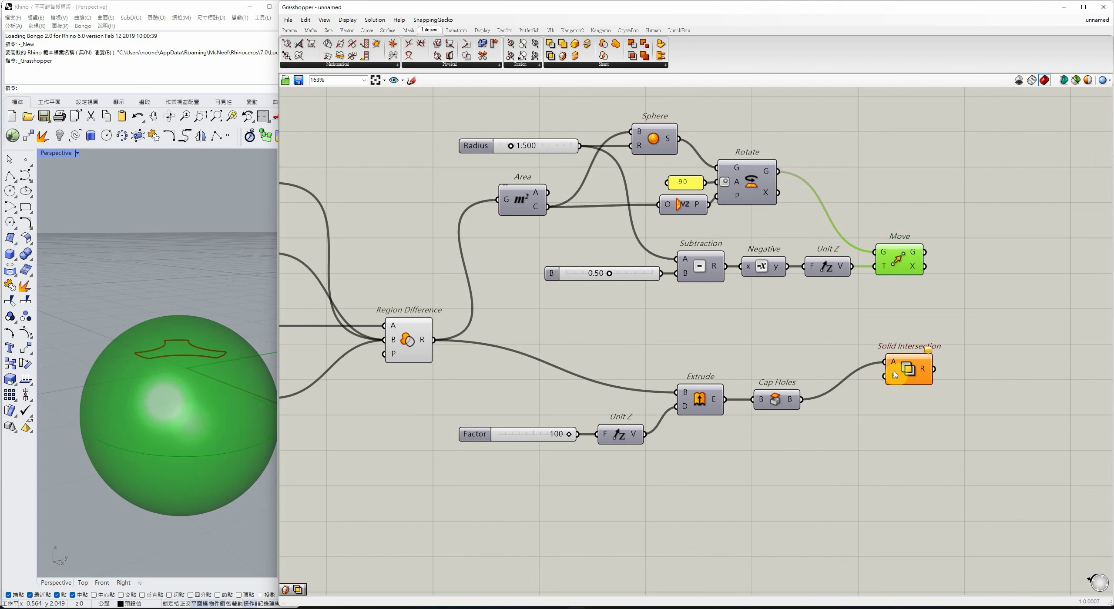
pyautogui.moveTo(925, 252); pyautogui.dragTo(1037, 332)
# Turn off the preview of all components from Region Difference through Move and Cap Holes, leaving only Solid Intersection previewed.
pyautogui.moveTo(966, 130); pyautogui.dragTo(431, 514)
pyautogui.middleClick(522, 355)
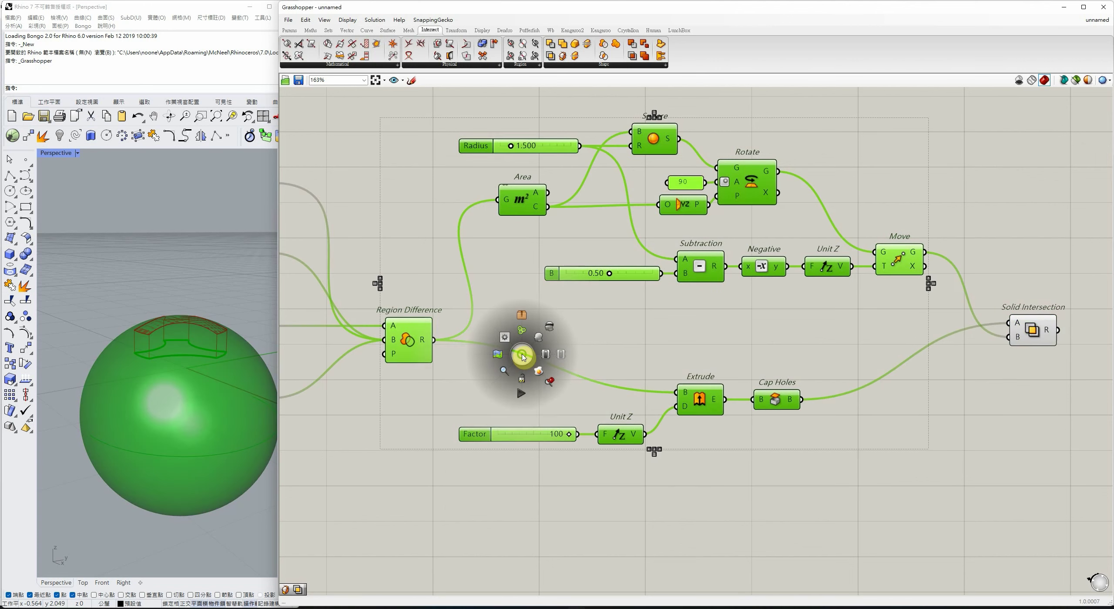
pyautogui.click(552, 330)
pyautogui.click(708, 336)
pyautogui.moveTo(236, 327); pyautogui.dragTo(44, 384, button='right')
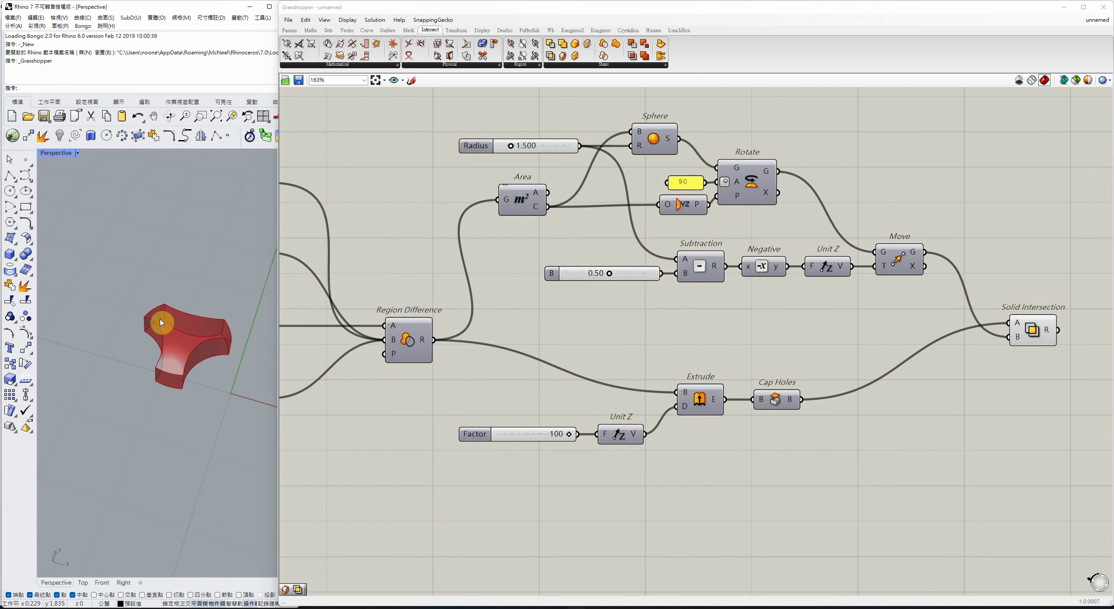
# Set the slider on Subtraction's B input to 0.25 to make the curved three-armed solid thinner.
pyautogui.scroll(3, 604, 281)
pyautogui.moveTo(613, 270); pyautogui.dragTo(584, 269)
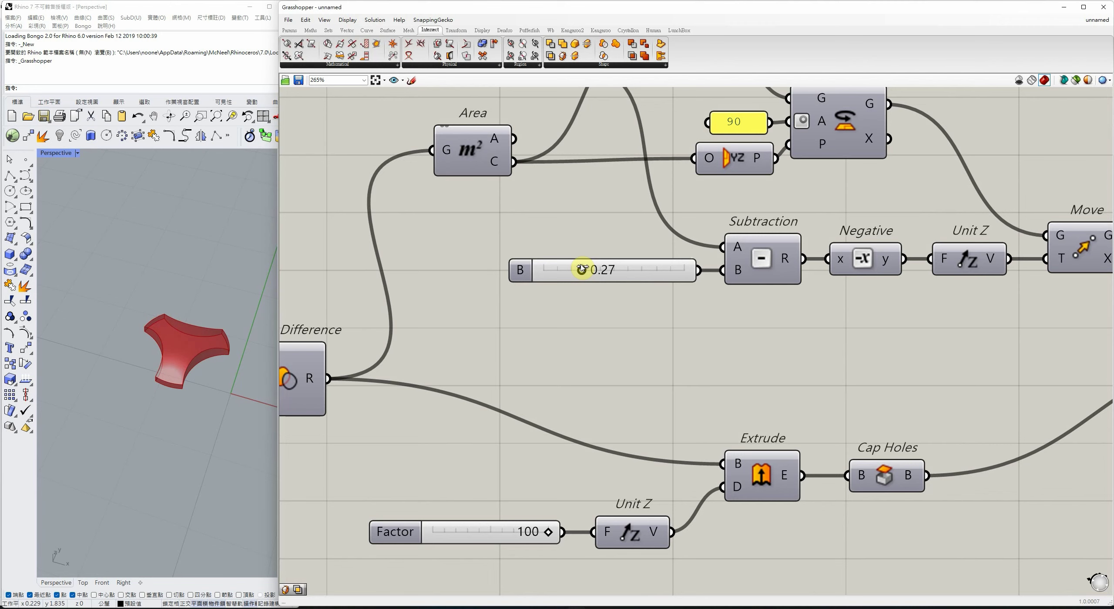
pyautogui.moveTo(218, 330); pyautogui.dragTo(119, 361, button='right')
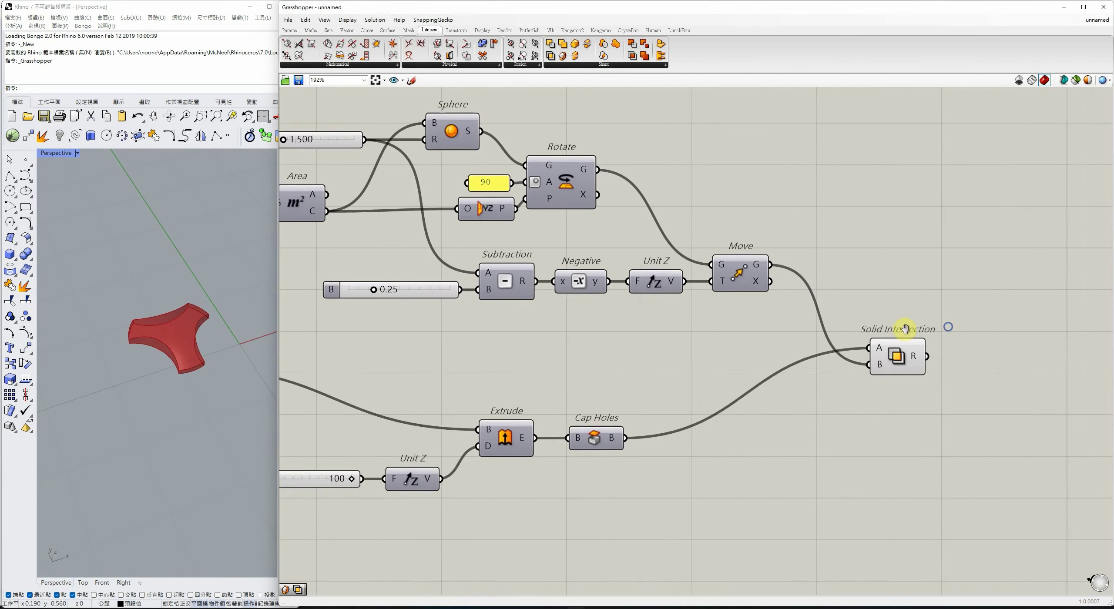
# Add a Custom Preview component and wire Solid Intersection's R output to its G input.
pyautogui.moveTo(906, 329); pyautogui.dragTo(806, 340, button='right')
pyautogui.moveTo(746, 440); pyautogui.dragTo(866, 308)
pyautogui.click(798, 433)
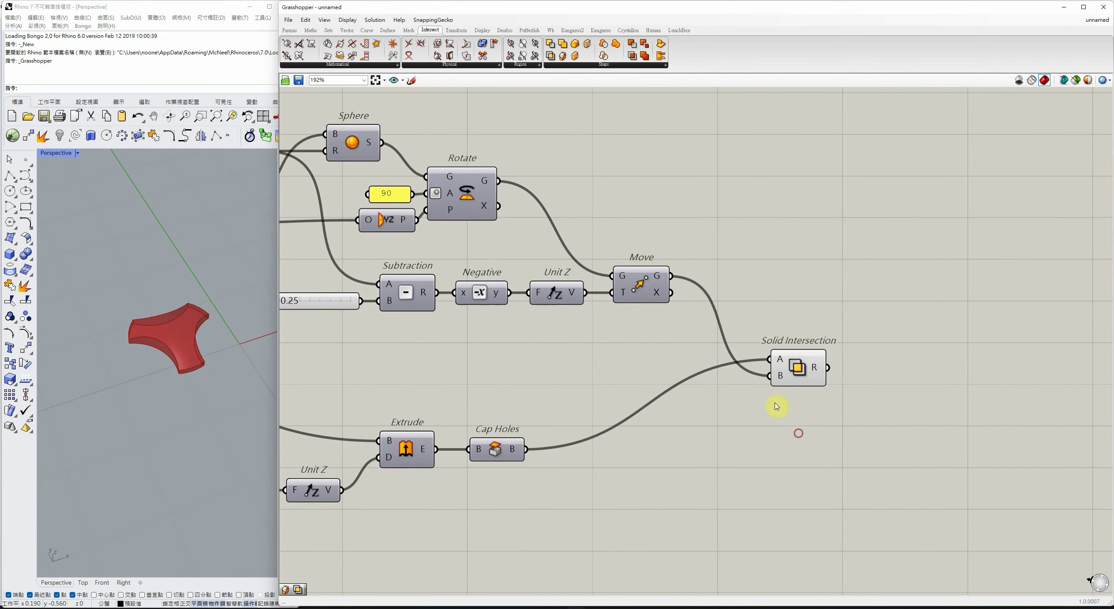
pyautogui.click(481, 30)
pyautogui.moveTo(544, 57); pyautogui.dragTo(940, 340)
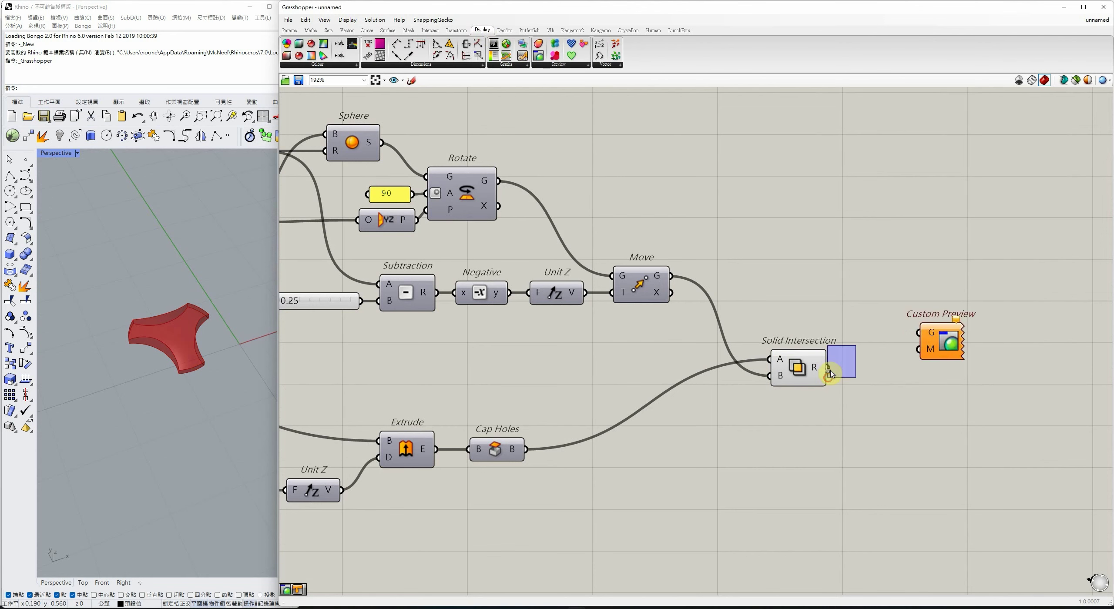
pyautogui.moveTo(827, 368); pyautogui.dragTo(908, 376)
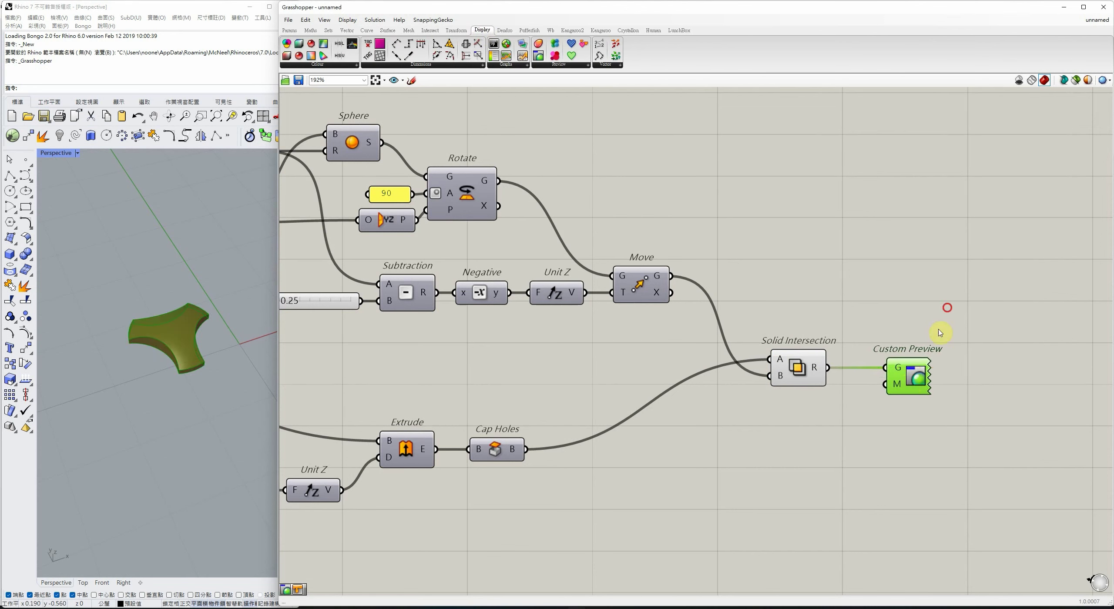
pyautogui.click(943, 308)
# Move Construct Point, Hexagonal and the extent slider closer to Rotate at the start of the graph.
pyautogui.scroll(-8, 152, 356)
pyautogui.scroll(-10, 197, 337)
pyautogui.moveTo(196, 337); pyautogui.dragTo(140, 326, button='right')
pyautogui.scroll(-4, 634, 356)
pyautogui.scroll(3, 704, 360)
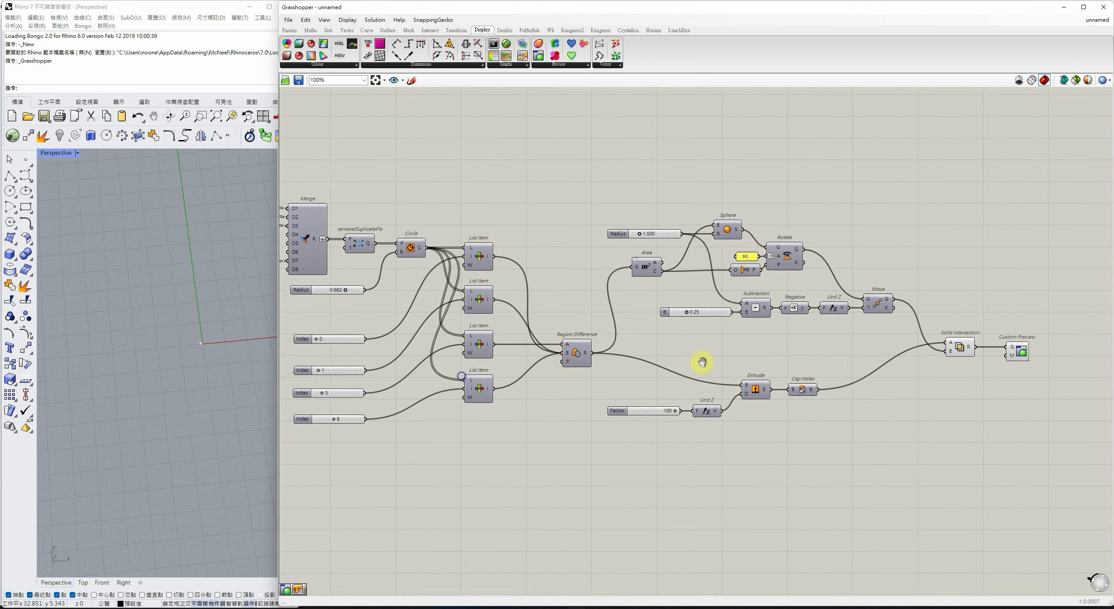
pyautogui.scroll(-3, 457, 251)
pyautogui.moveTo(411, 167); pyautogui.dragTo(480, 179, button='right')
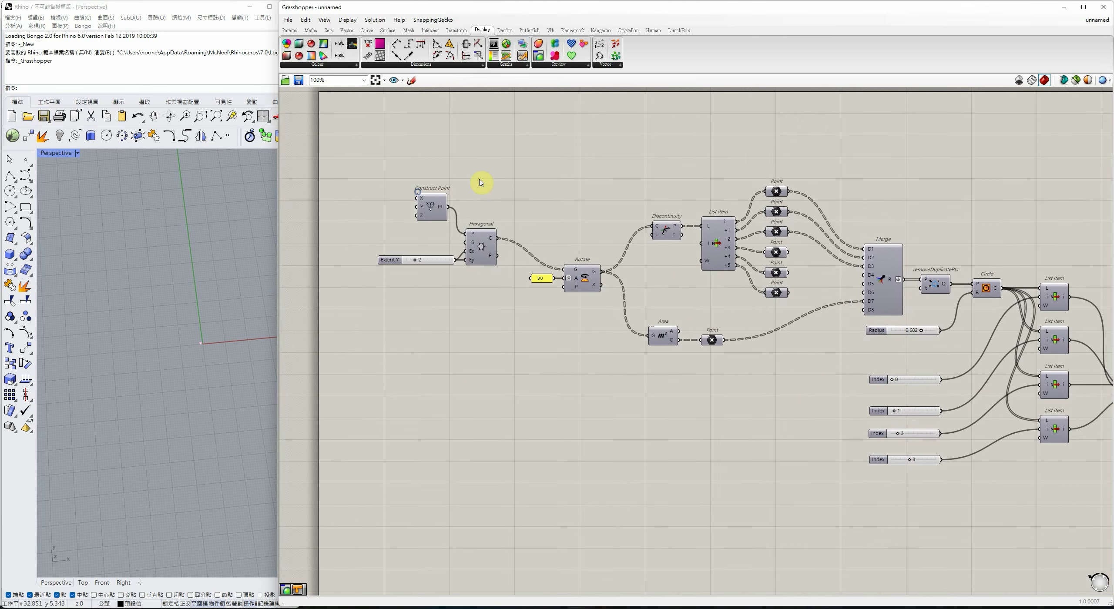
pyautogui.moveTo(537, 133); pyautogui.dragTo(310, 331)
pyautogui.scroll(3, 477, 273)
pyautogui.moveTo(477, 273); pyautogui.dragTo(535, 280)
pyautogui.click(572, 400)
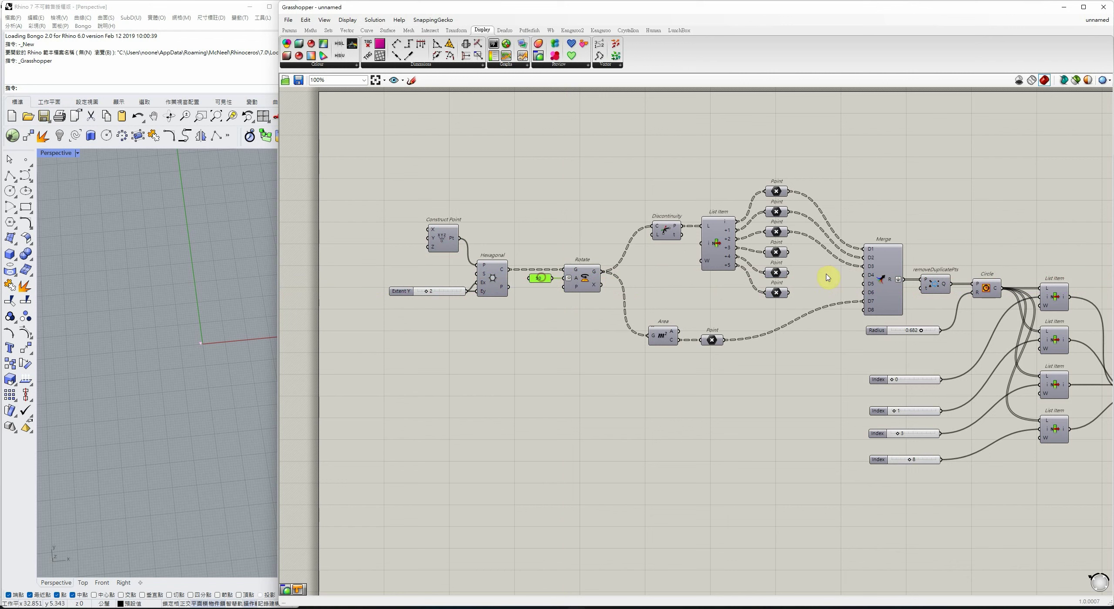
# Turn on the preview of the removeDuplicatePts component.
pyautogui.scroll(2, 653, 201)
pyautogui.moveTo(766, 176); pyautogui.dragTo(296, 503)
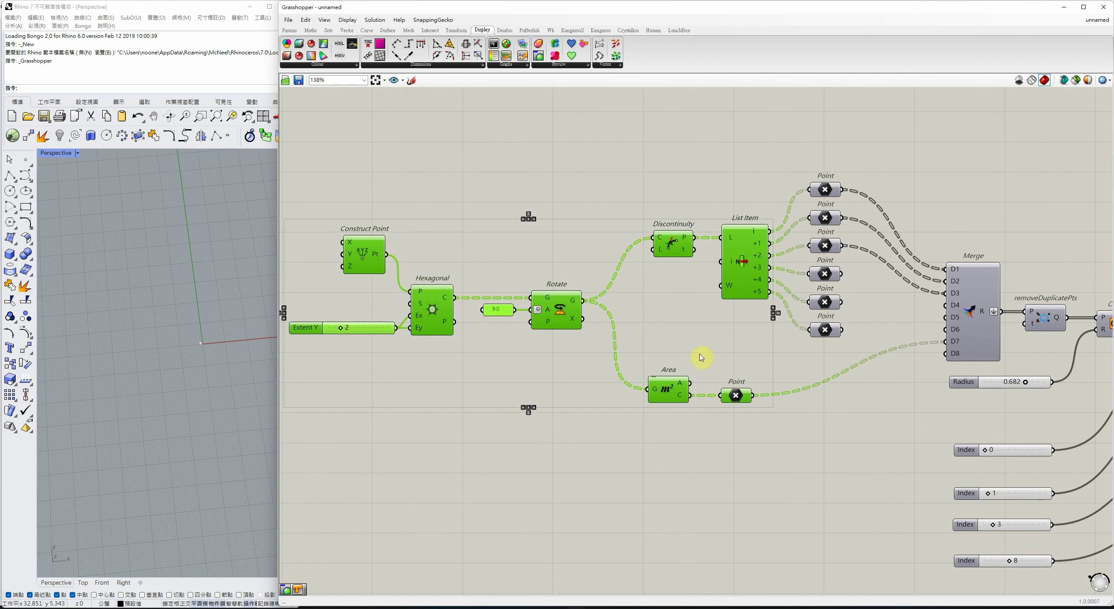
pyautogui.moveTo(1065, 256); pyautogui.dragTo(1037, 346)
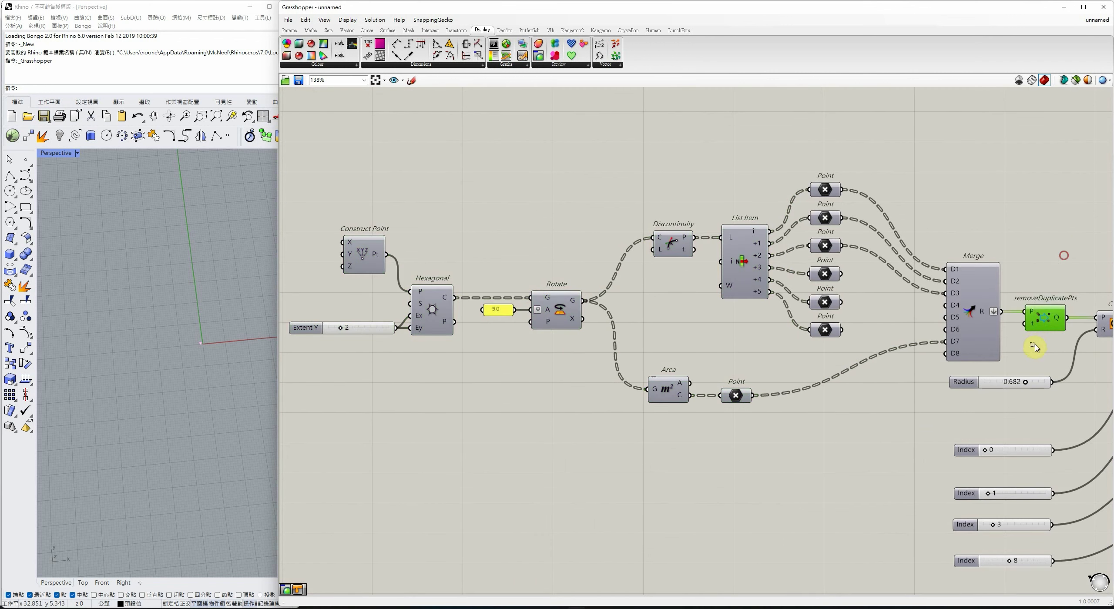
pyautogui.middleClick(1038, 319)
pyautogui.click(1055, 307)
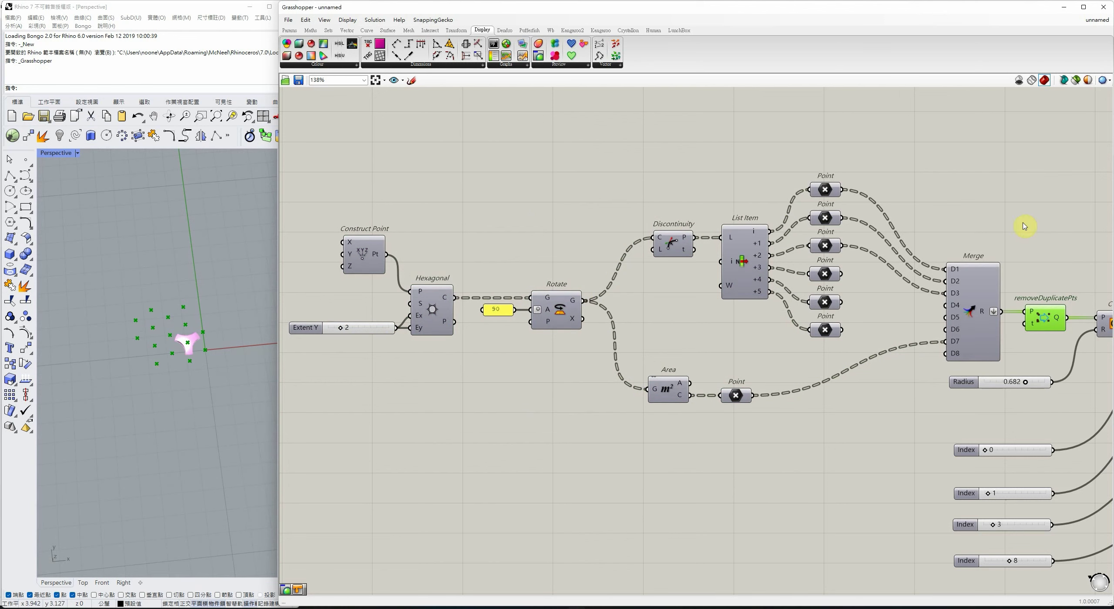
# Duplicate the components from Construct Point through removeDuplicatePts and place the copy below the original graph.
pyautogui.scroll(-3, 1001, 226)
pyautogui.moveTo(1028, 179); pyautogui.dragTo(562, 333)
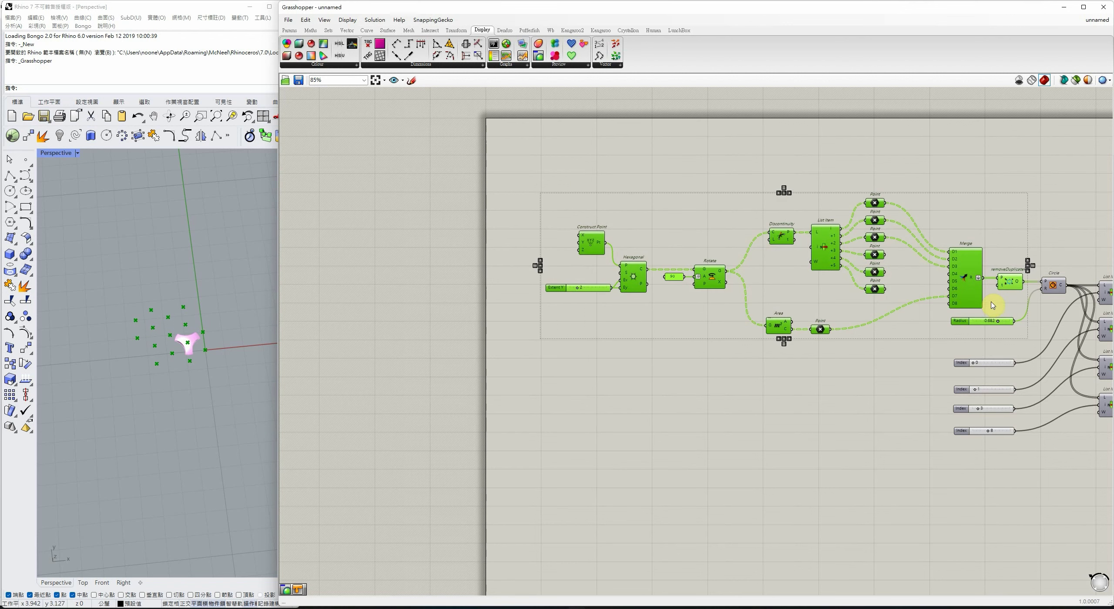
pyautogui.hotkey('ctrl', 'c')
pyautogui.hotkey('ctrl', 'v')
pyautogui.moveTo(907, 333); pyautogui.dragTo(780, 209, button='right')
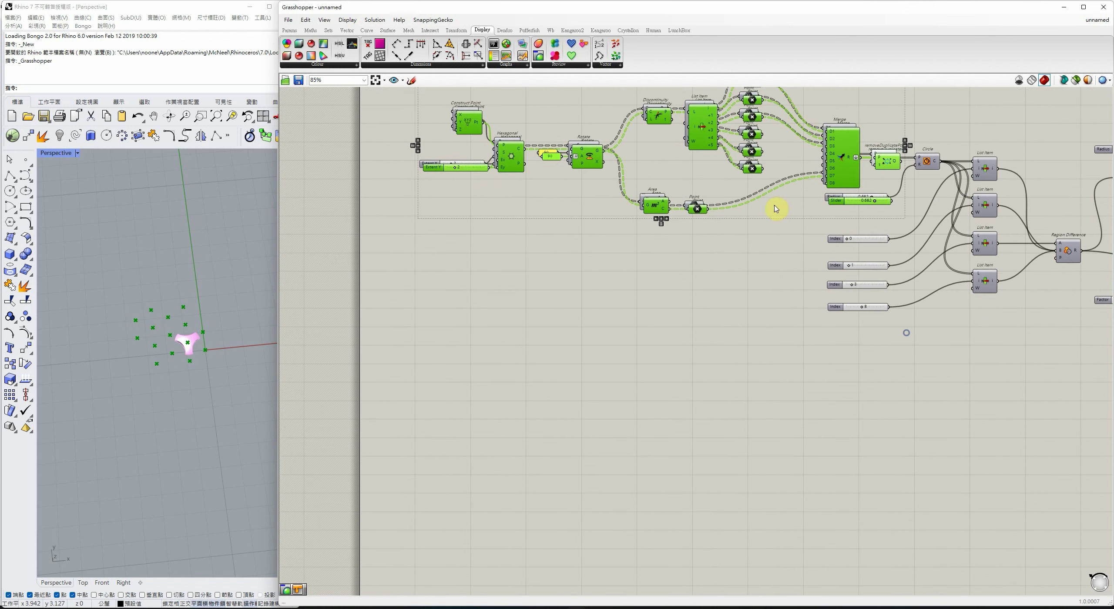
pyautogui.moveTo(704, 124); pyautogui.dragTo(743, 479)
pyautogui.moveTo(853, 380); pyautogui.dragTo(817, 298, button='right')
pyautogui.click(811, 301)
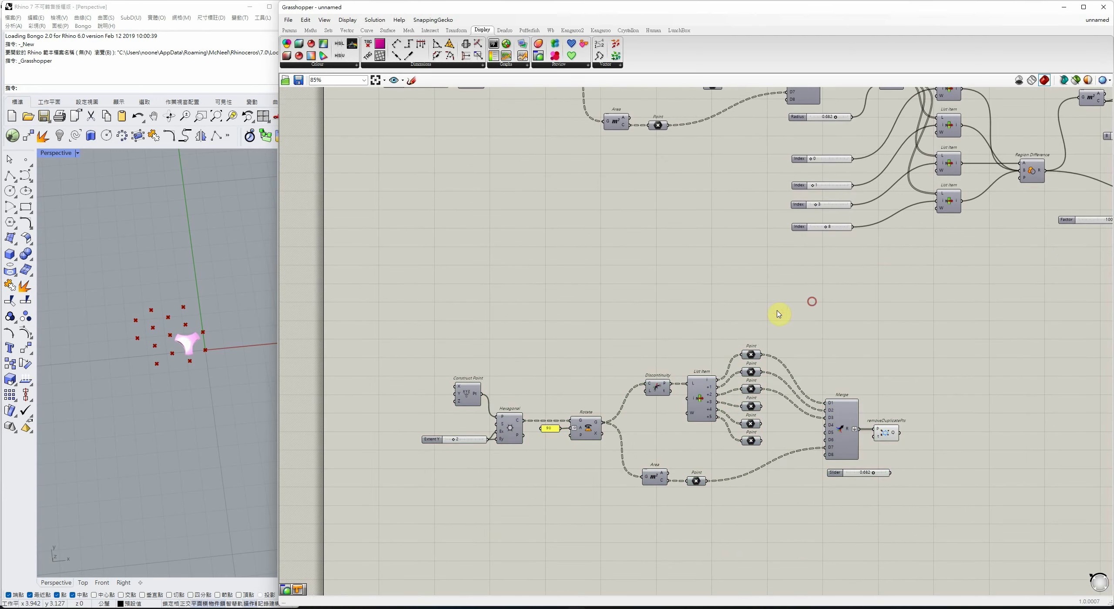
# Add a number slider of 10 next to the copied Hexagonal component's extent inputs.
pyautogui.scroll(4, 456, 423)
pyautogui.click(484, 458)
pyautogui.moveTo(484, 459); pyautogui.dragTo(426, 441)
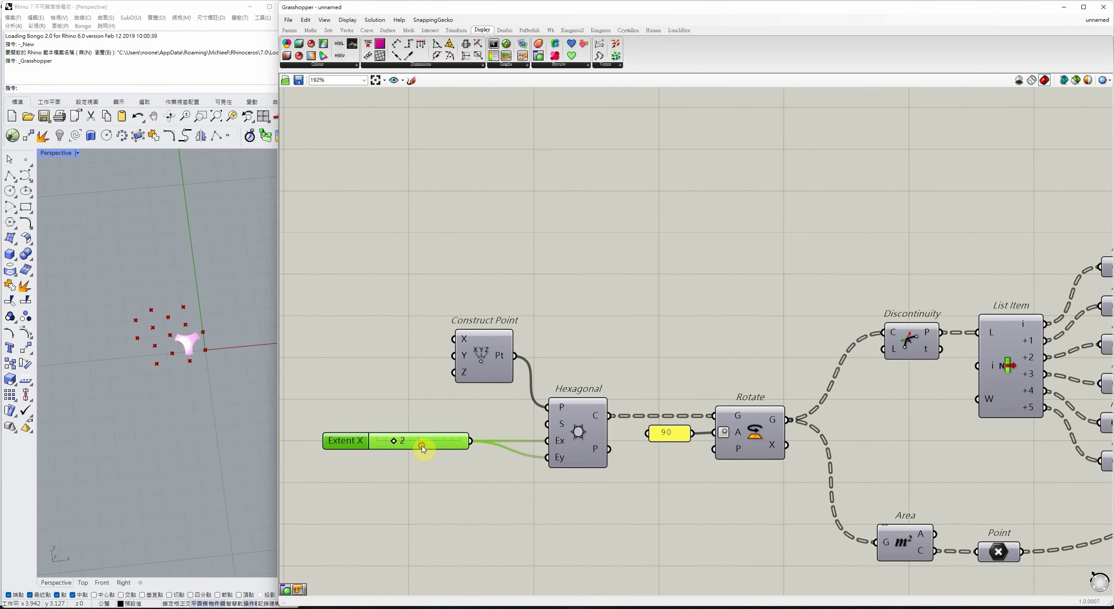
pyautogui.moveTo(426, 455); pyautogui.dragTo(570, 349, button='right')
pyautogui.click(546, 391)
pyautogui.click(547, 346)
pyautogui.doubleClick(465, 373)
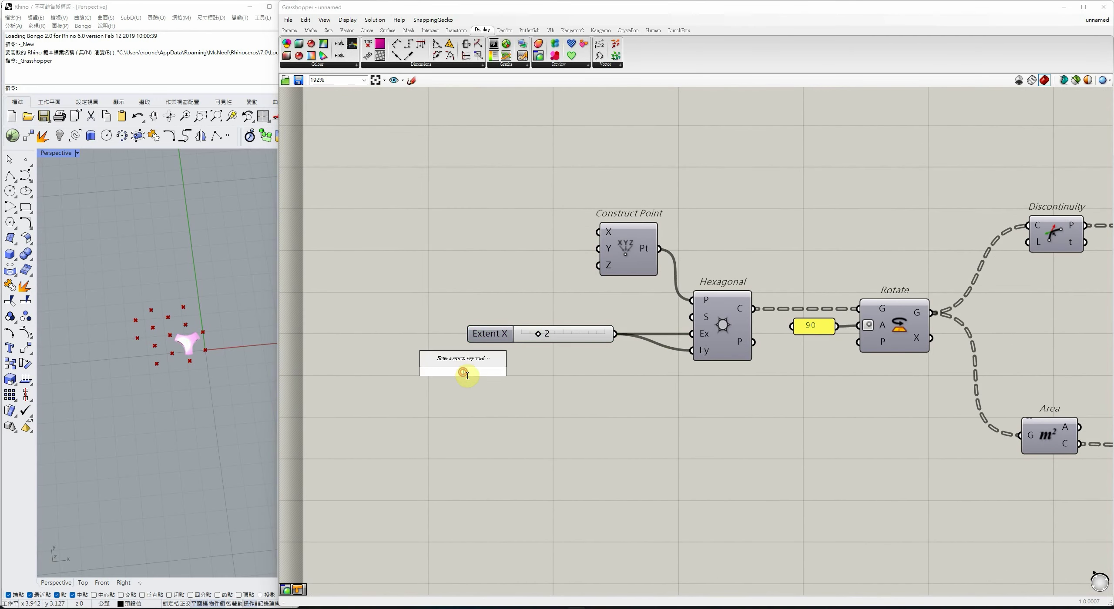
pyautogui.write('slider')
pyautogui.press('Return')
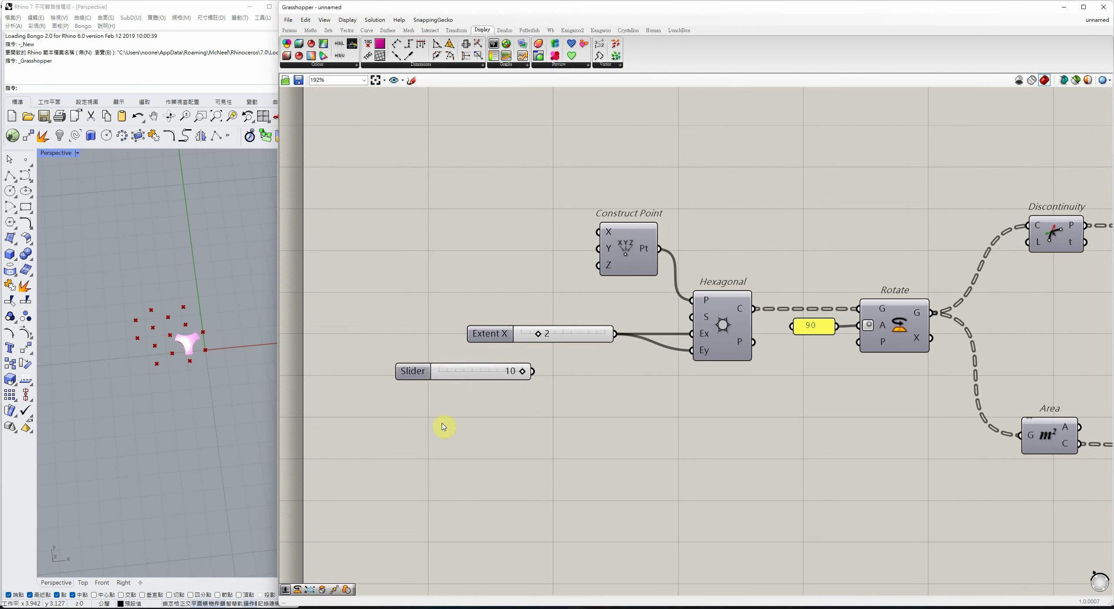
# Add a number slider of 20, then wire the 10 slider to the copied Hexagonal's Ex input and 20 to Ey.
pyautogui.doubleClick(464, 408)
pyautogui.write('20')
pyautogui.press('Return')
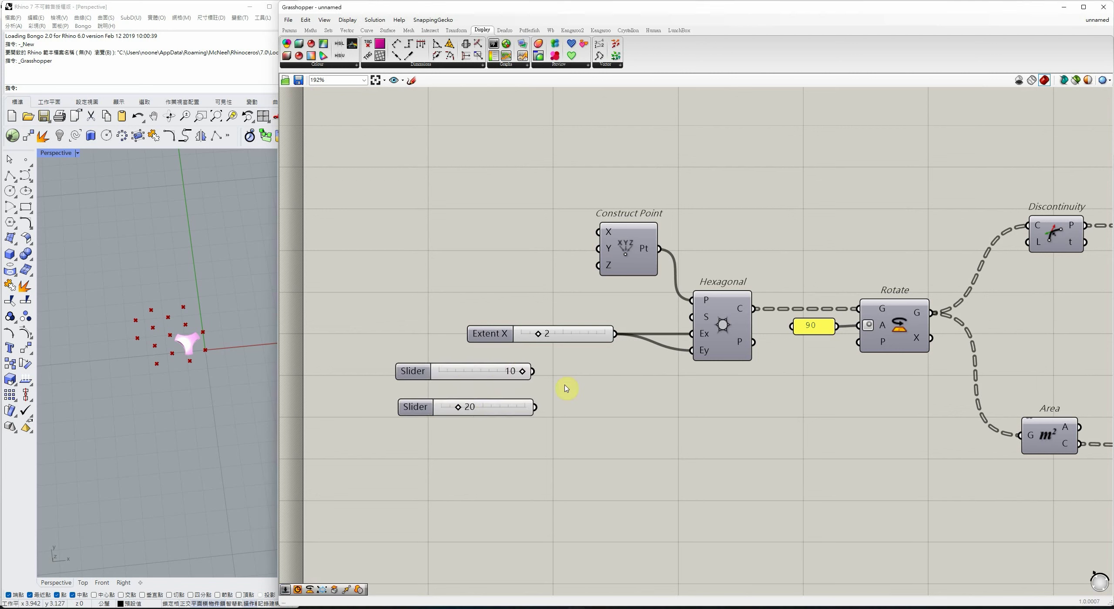
pyautogui.moveTo(538, 370); pyautogui.dragTo(536, 408)
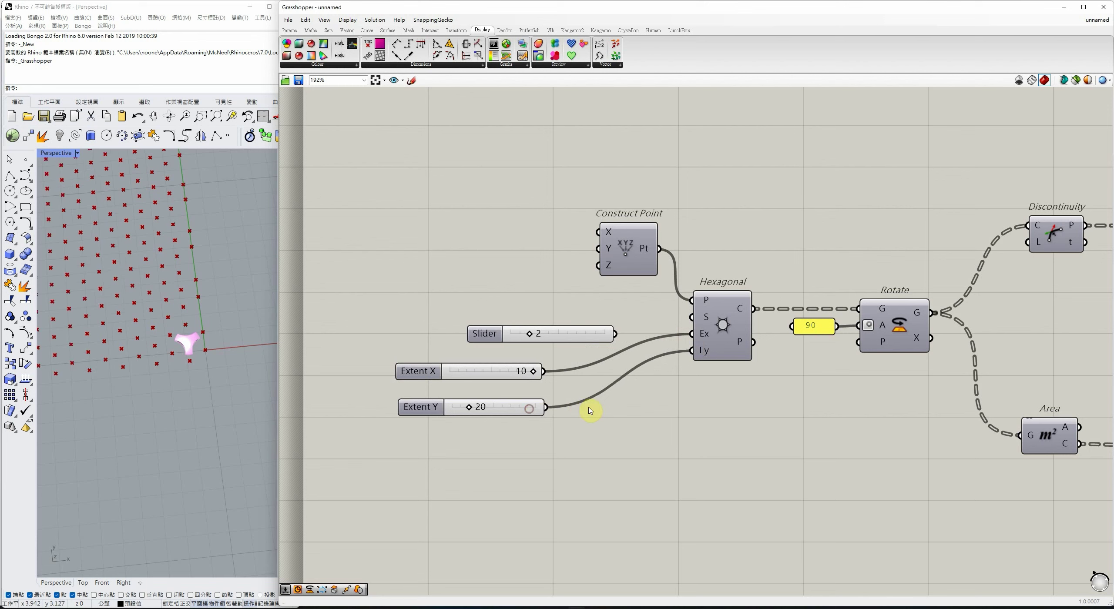
# Delete the disconnected slider of 2 and align the Extent X and Extent Y sliders with the copied Hexagonal component.
pyautogui.scroll(-7, 269, 361)
pyautogui.keyDown('shift'); pyautogui.moveTo(187, 357); pyautogui.dragTo(226, 361, button='right'); pyautogui.keyUp('shift')
pyautogui.scroll(-2, 227, 362)
pyautogui.moveTo(573, 303); pyautogui.dragTo(631, 357)
pyautogui.press('Delete')
pyautogui.click(689, 391)
pyautogui.click(721, 387)
# Delete the three Point components on the copied List Item's +3, +4 and +5 outputs.
pyautogui.scroll(-4, 718, 384)
pyautogui.moveTo(906, 378); pyautogui.dragTo(579, 321, button='right')
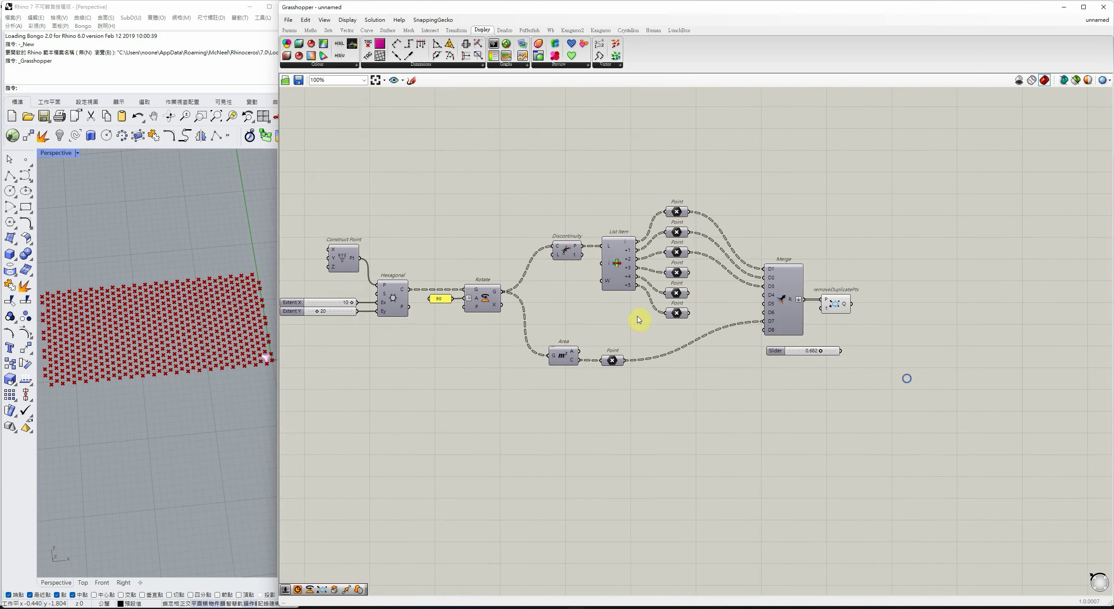
pyautogui.scroll(3, 659, 293)
pyautogui.click(738, 340)
pyautogui.moveTo(745, 344); pyautogui.dragTo(668, 250)
pyautogui.press('Delete')
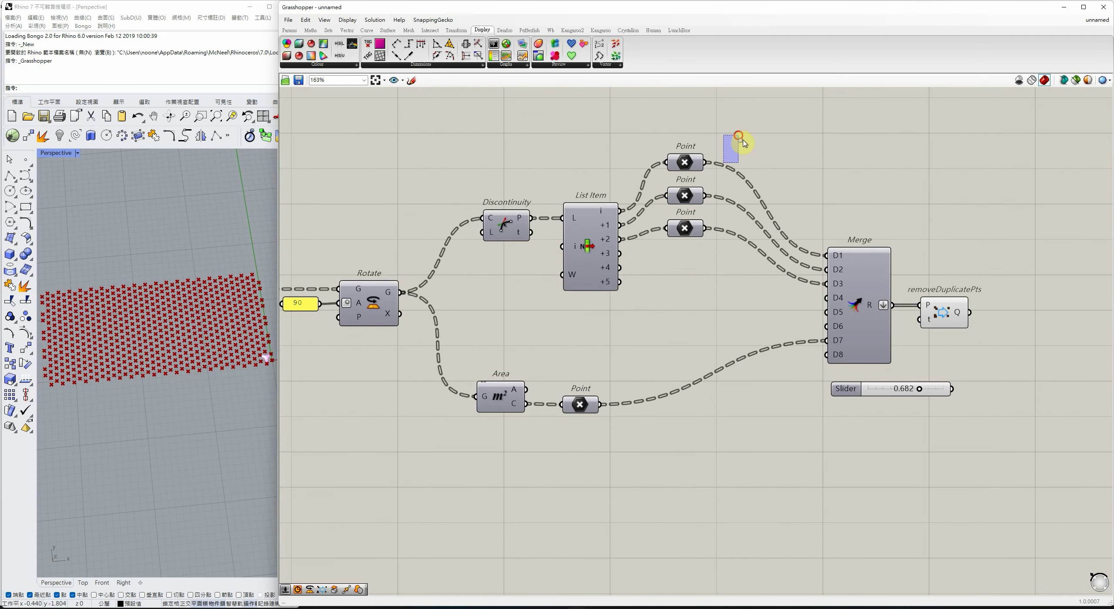
# Move the three remaining Point components down beside the copied List Item and delete the unconnected 0.682 slider.
pyautogui.moveTo(724, 137); pyautogui.dragTo(669, 237)
pyautogui.moveTo(677, 225); pyautogui.dragTo(673, 280)
pyautogui.click(949, 388)
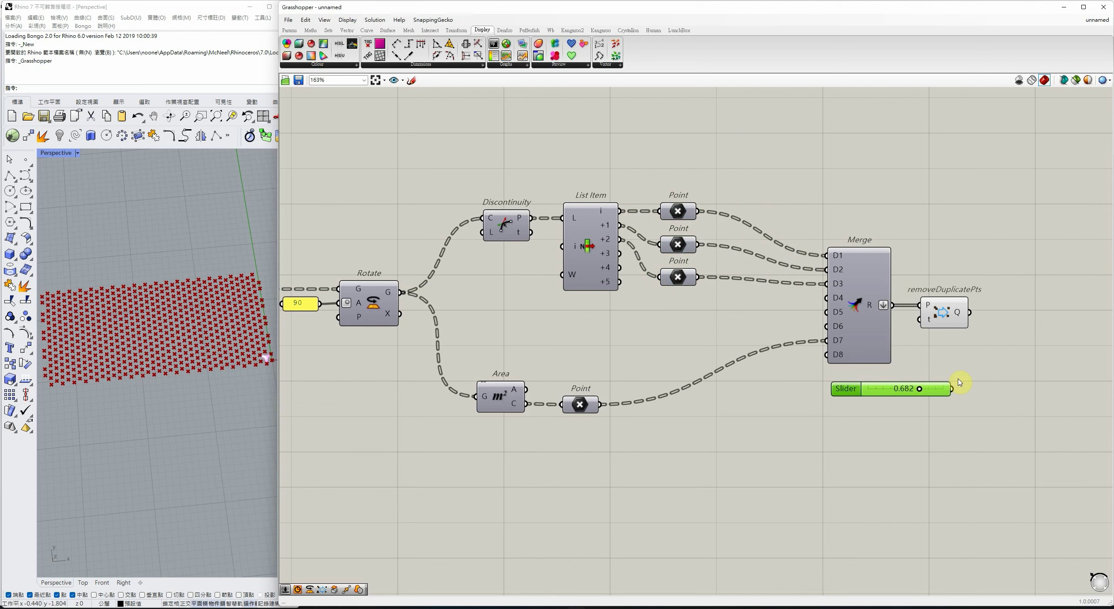
pyautogui.press('Delete')
pyautogui.click(950, 306)
pyautogui.scroll(-2, 944, 313)
pyautogui.click(885, 319)
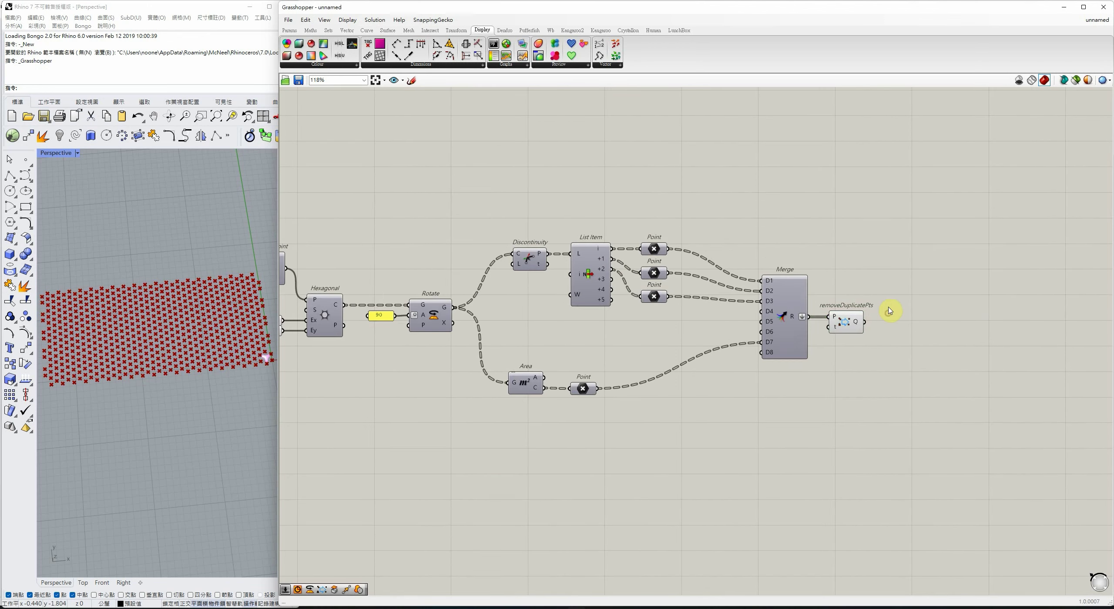
pyautogui.scroll(-2, 902, 300)
pyautogui.moveTo(903, 296); pyautogui.dragTo(762, 334, button='right')
pyautogui.scroll(-1, 793, 305)
pyautogui.moveTo(798, 302); pyautogui.dragTo(755, 342, button='right')
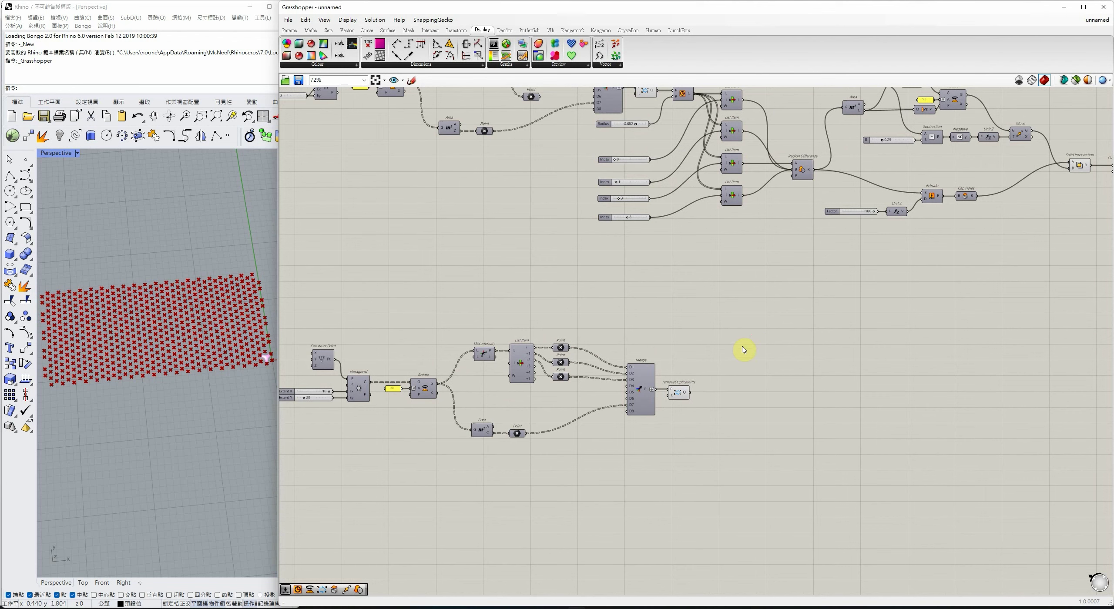
# Move the whole copied hexagonal grid definition beneath the solid's components and lower its Construct Point closer to Hexagonal.
pyautogui.moveTo(757, 292); pyautogui.dragTo(313, 492)
pyautogui.moveTo(361, 397); pyautogui.dragTo(697, 357)
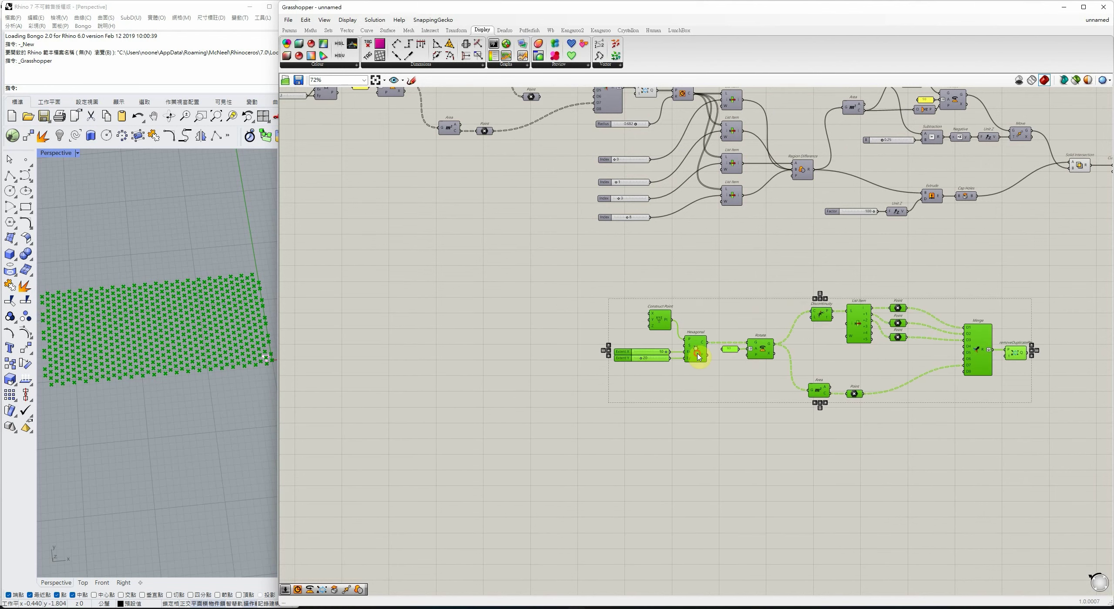
pyautogui.moveTo(835, 305); pyautogui.dragTo(623, 331, button='right')
pyautogui.moveTo(651, 352); pyautogui.dragTo(710, 330)
pyautogui.click(865, 294)
pyautogui.scroll(3, 540, 361)
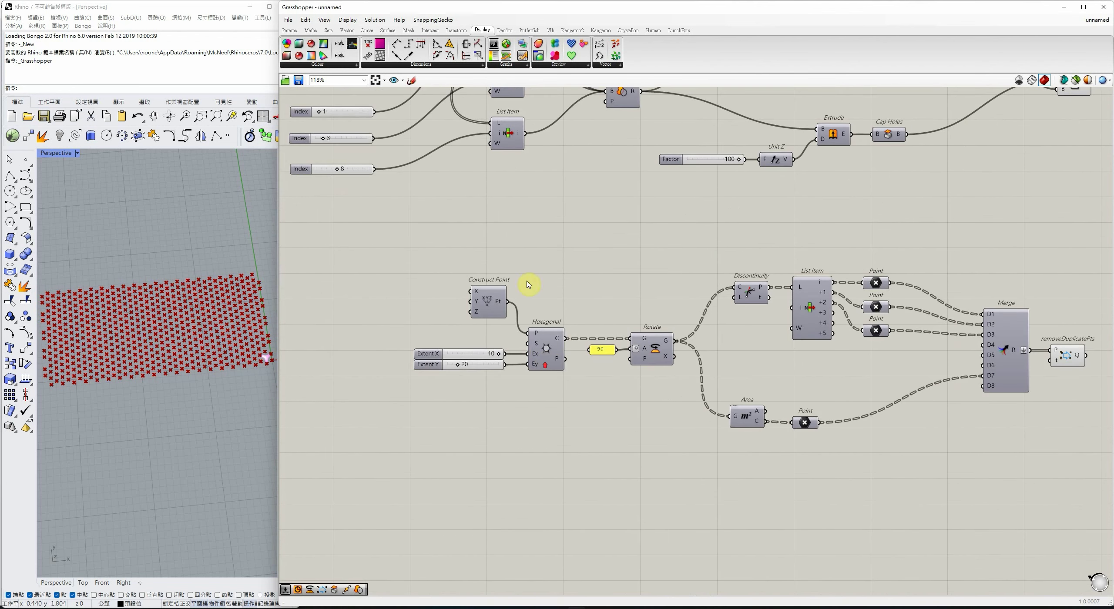
pyautogui.click(429, 364)
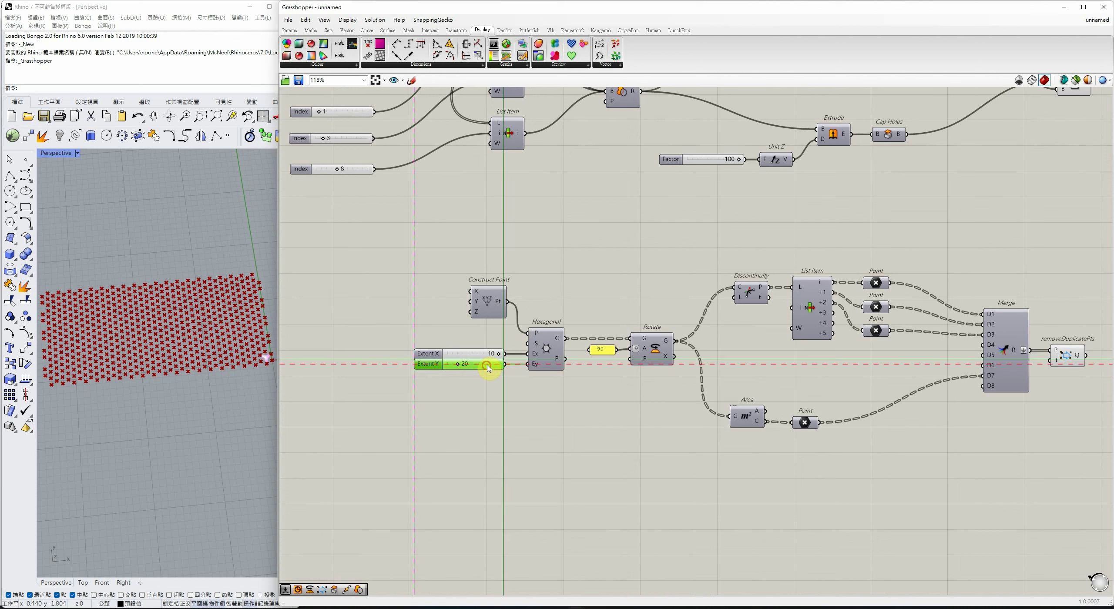
pyautogui.moveTo(487, 318); pyautogui.dragTo(475, 323)
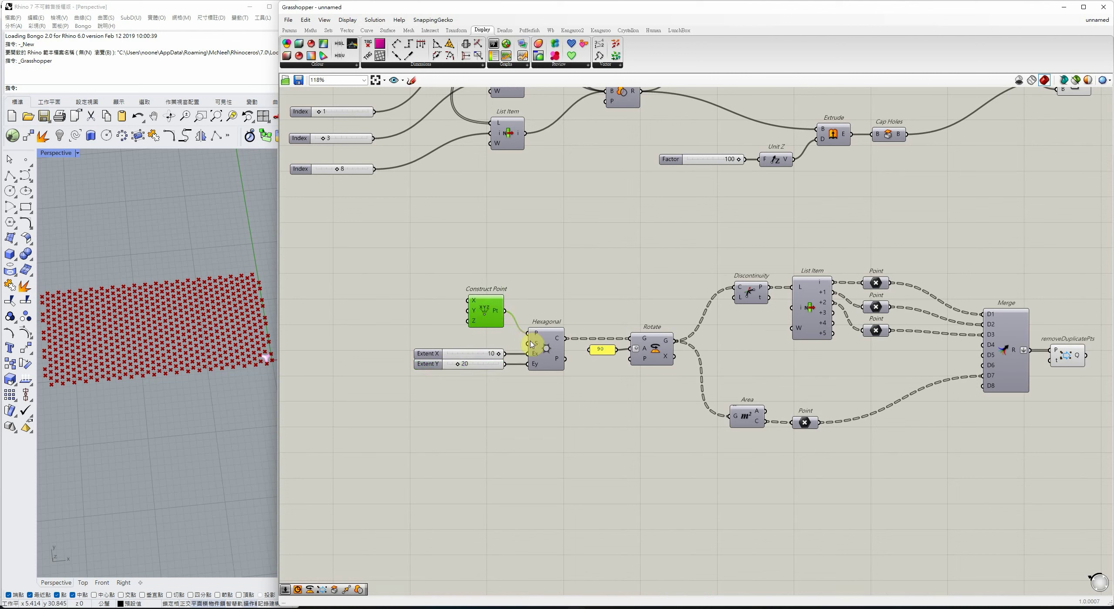
pyautogui.click(606, 352)
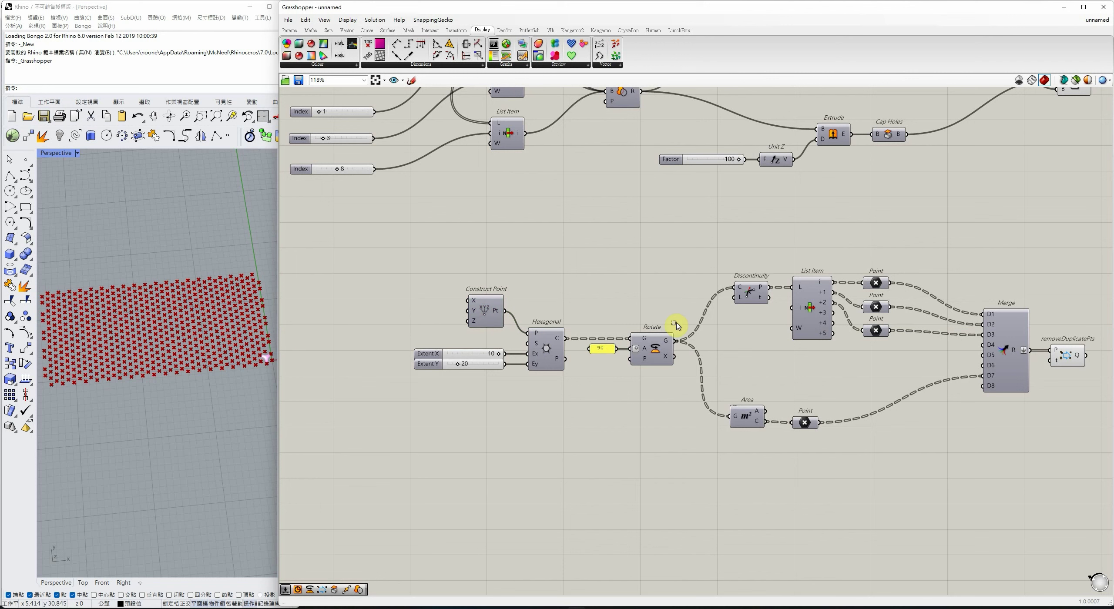
# Add an Orient component beyond removeDuplicatePts and wire Solid Intersection's R output to its G input.
pyautogui.moveTo(1059, 201); pyautogui.dragTo(795, 310, button='right')
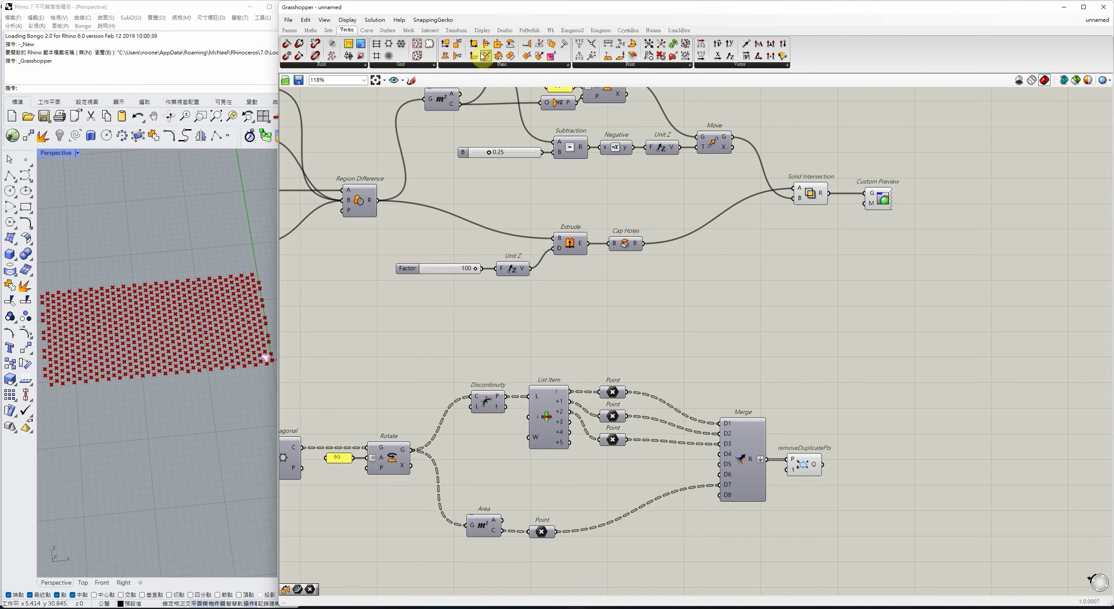
pyautogui.click(455, 30)
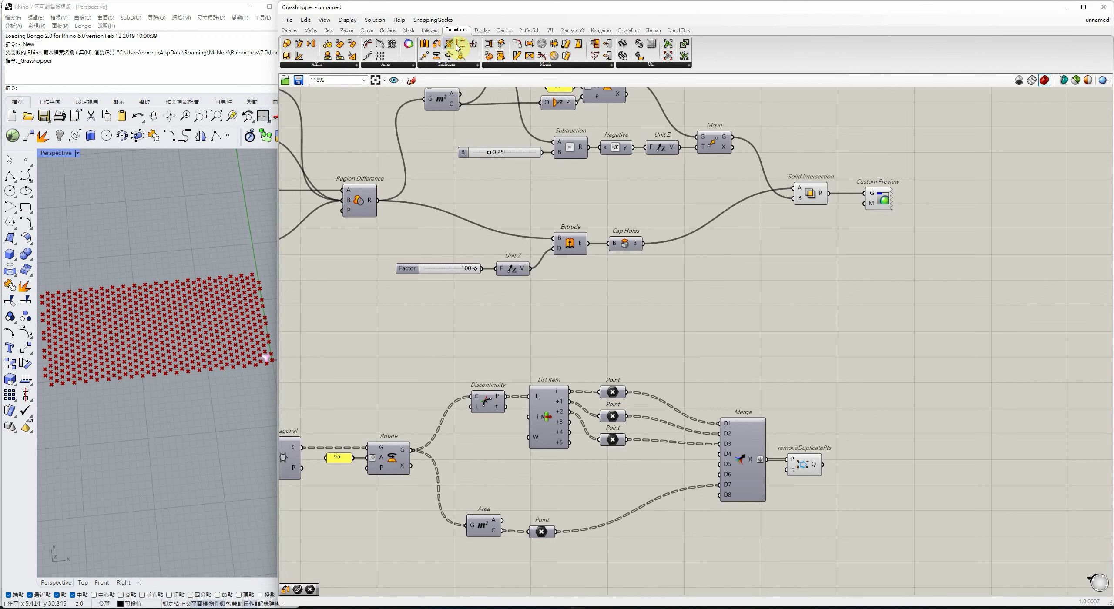
pyautogui.moveTo(437, 45); pyautogui.dragTo(939, 361)
pyautogui.moveTo(830, 195); pyautogui.dragTo(911, 343)
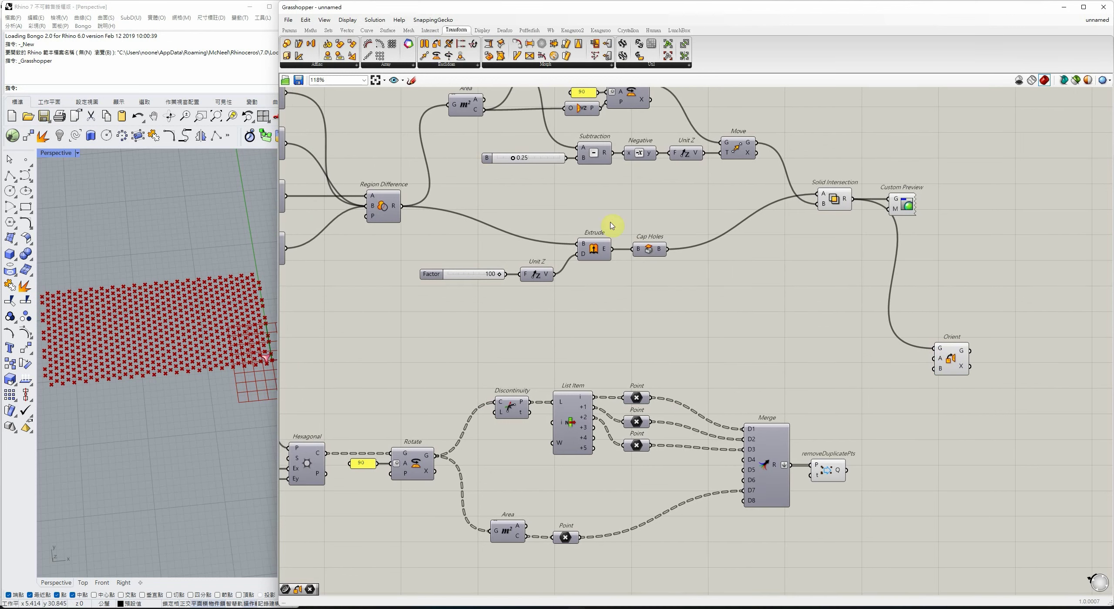
# Route the C output of Region Difference's Area through a new Point component to Orient's A input, and wire removeDuplicatePts' Q output to B.
pyautogui.click(465, 108)
pyautogui.moveTo(501, 152); pyautogui.dragTo(507, 176, button='right')
pyautogui.click(500, 206)
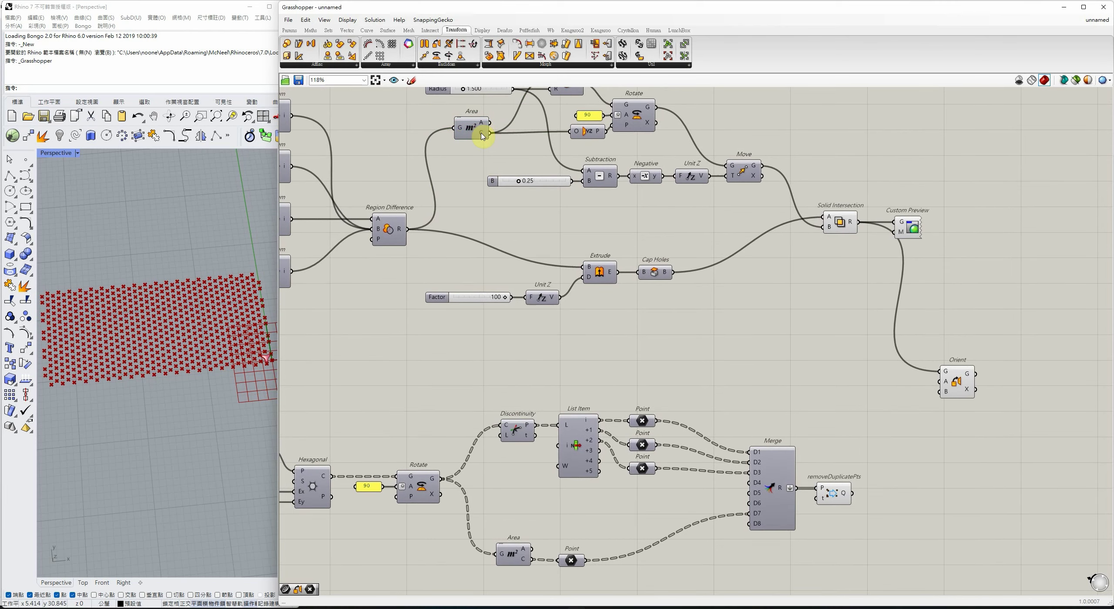
pyautogui.click(290, 32)
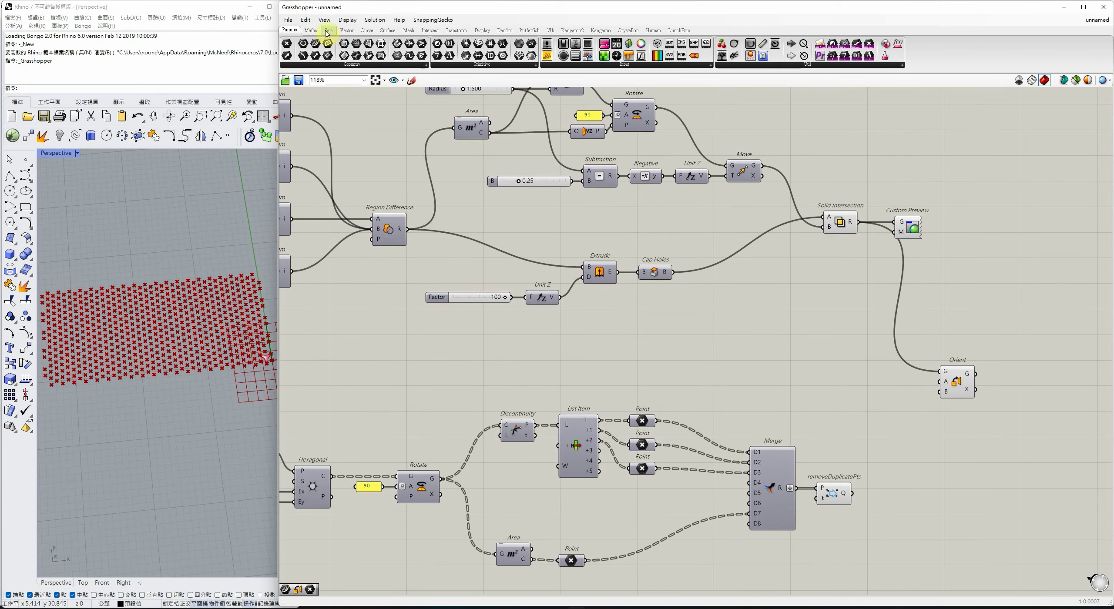
pyautogui.moveTo(287, 45); pyautogui.dragTo(853, 307)
pyautogui.moveTo(490, 133); pyautogui.dragTo(940, 382)
pyautogui.moveTo(853, 308); pyautogui.dragTo(844, 389)
pyautogui.moveTo(851, 493); pyautogui.dragTo(943, 395)
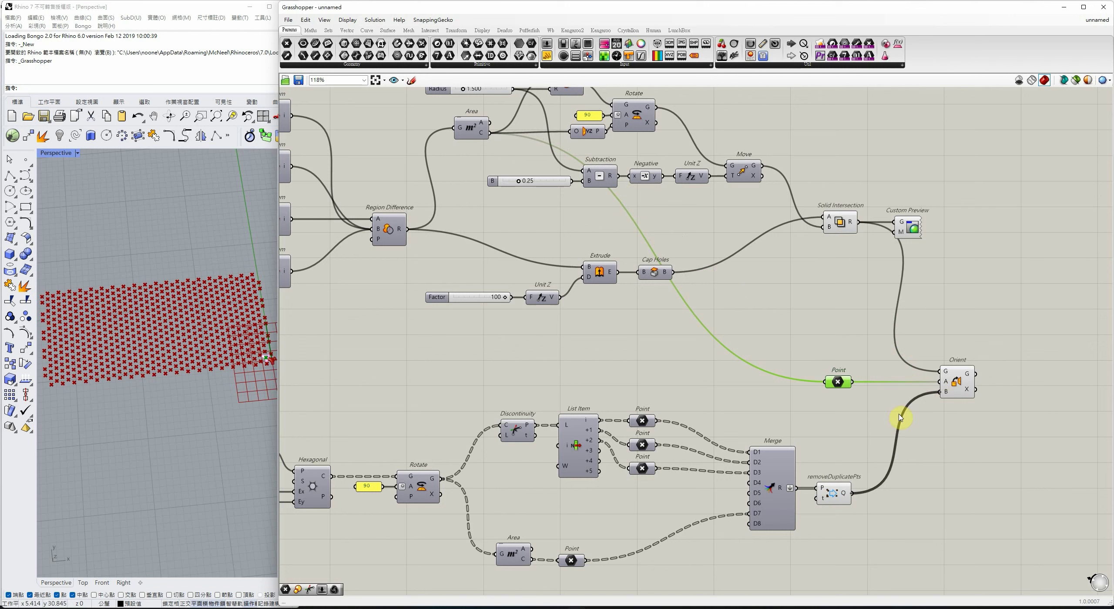
pyautogui.click(974, 497)
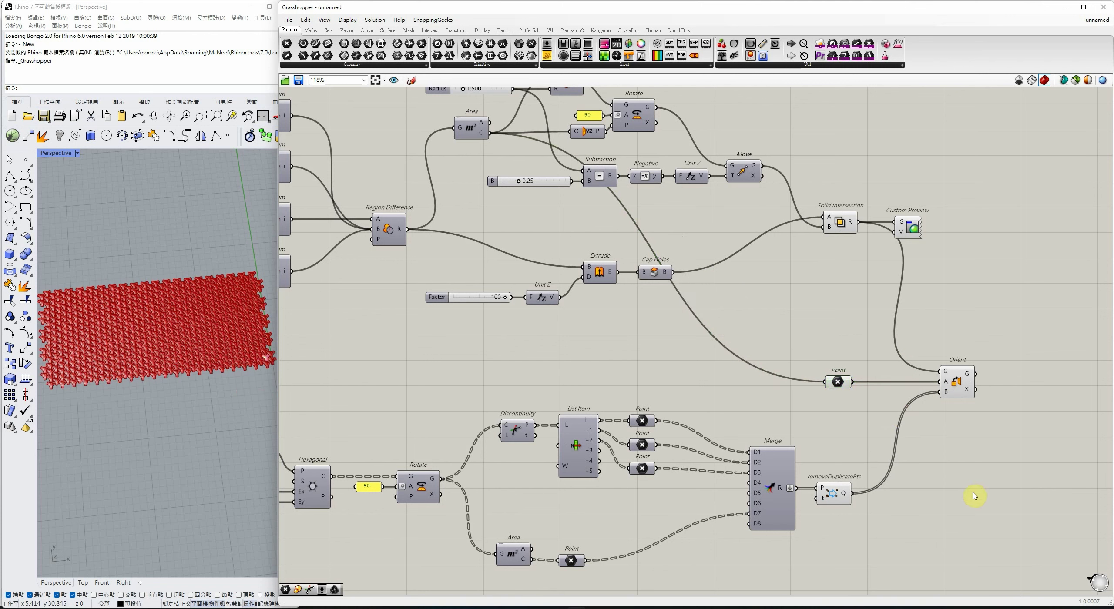
# Turn off the preview of the components from Subtraction and Extrude through Orient, including the copied grid's points and Merge.
pyautogui.moveTo(970, 179); pyautogui.dragTo(544, 595)
pyautogui.middleClick(816, 385)
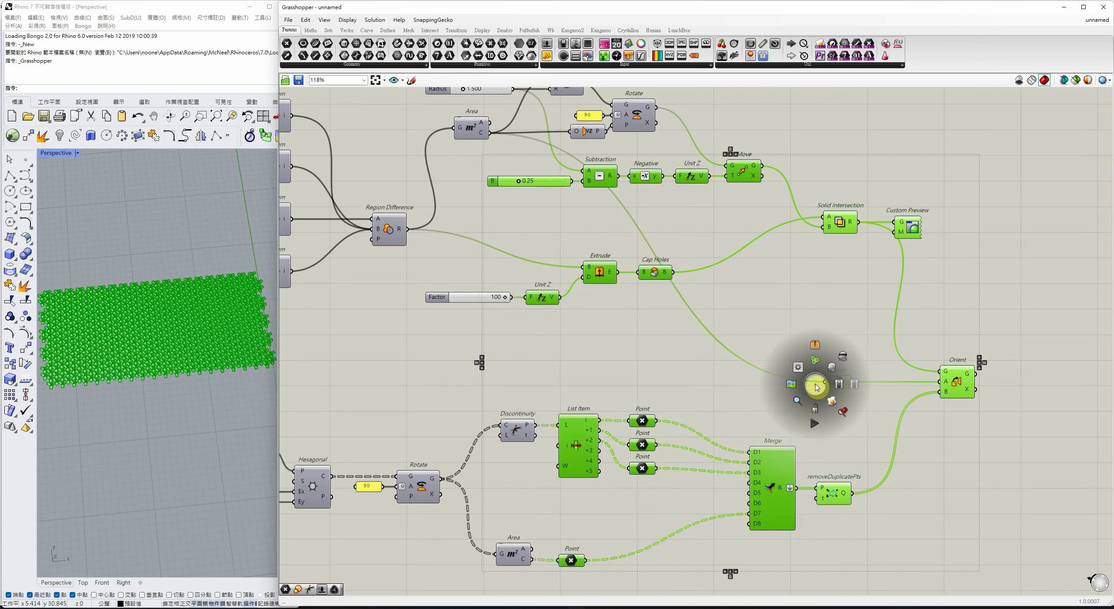
pyautogui.click(844, 359)
# Move Custom Preview beside Orient, feed it Orient's G output instead of the single solid, and turn its preview on.
pyautogui.moveTo(967, 266); pyautogui.dragTo(822, 268, button='right')
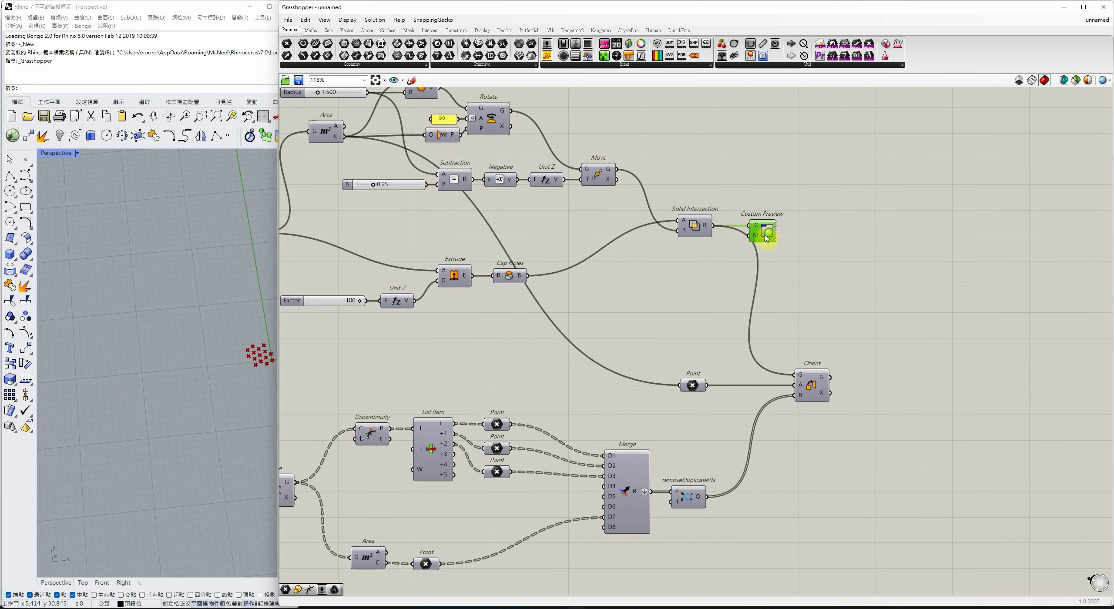
pyautogui.moveTo(765, 235); pyautogui.dragTo(897, 339)
pyautogui.moveTo(830, 377); pyautogui.dragTo(881, 330)
pyautogui.middleClick(898, 334)
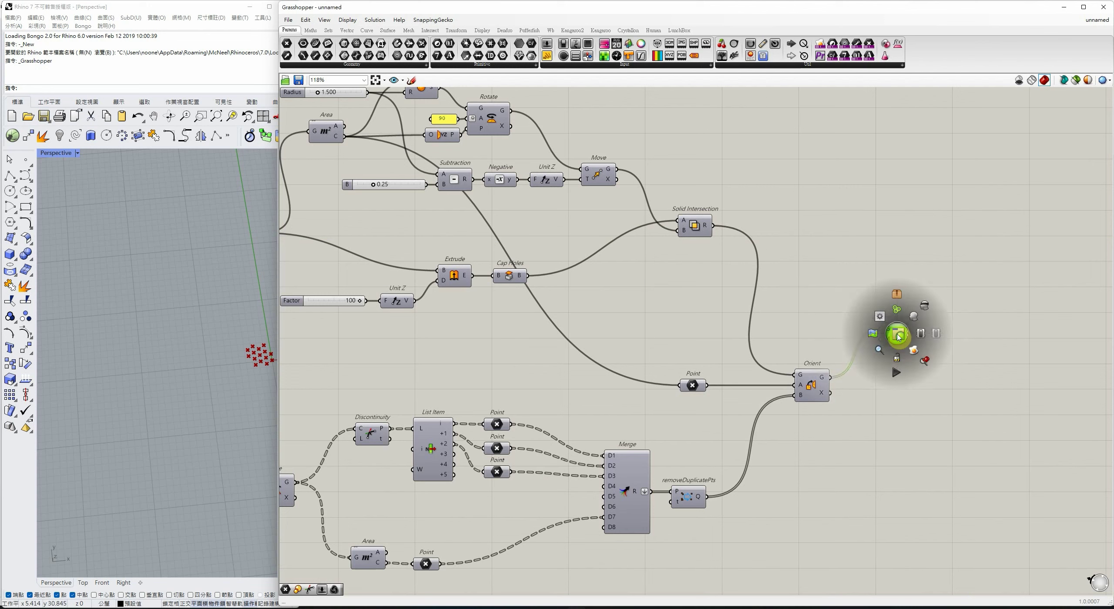
pyautogui.click(898, 338)
pyautogui.scroll(5, 224, 378)
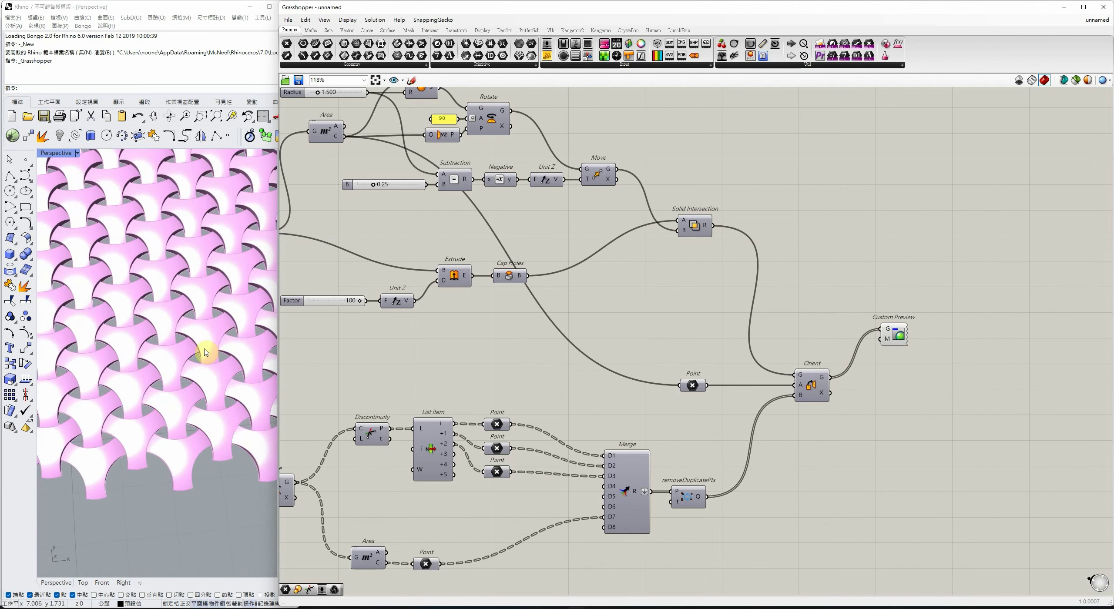
pyautogui.moveTo(206, 353); pyautogui.dragTo(178, 278, button='right')
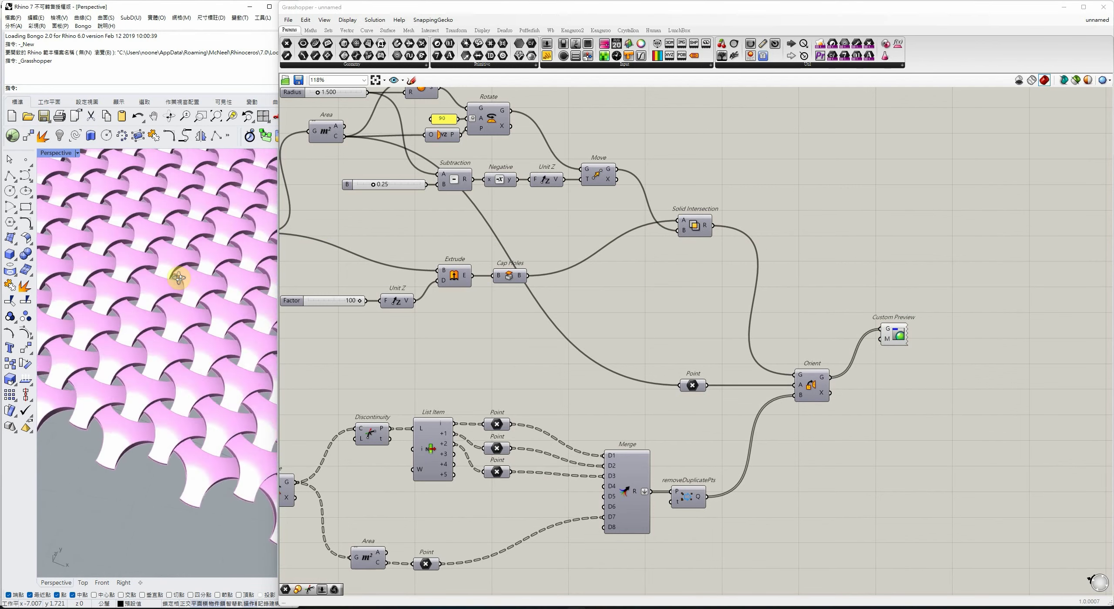
pyautogui.scroll(-5, 162, 353)
pyautogui.moveTo(162, 356); pyautogui.dragTo(213, 325, button='right')
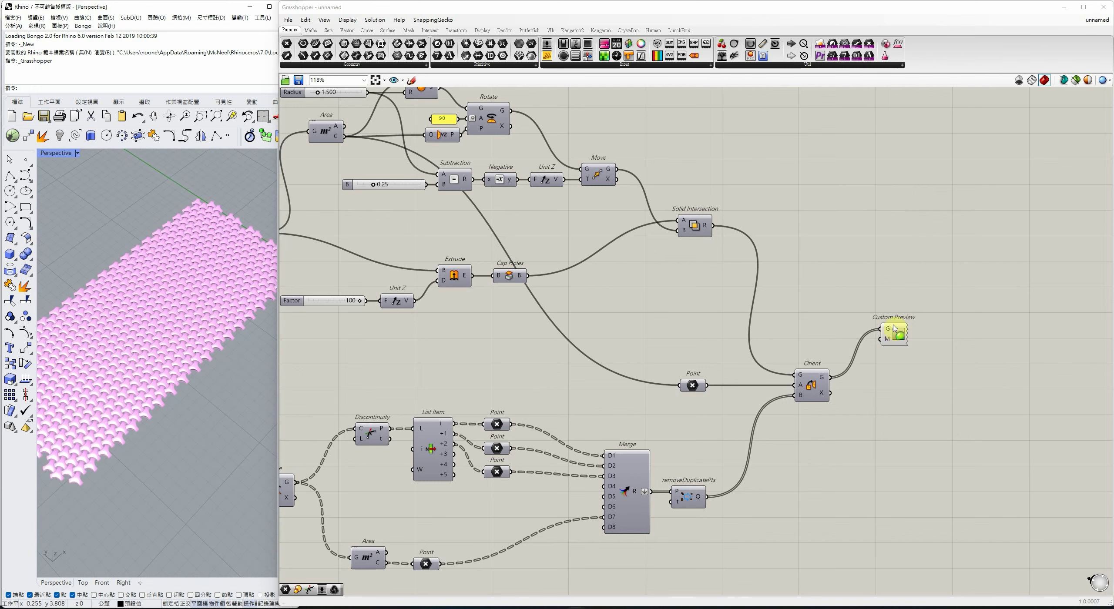
# Add a Group component below Custom Preview, wire Orient's G output into it, and bake the grouped solids.
pyautogui.moveTo(894, 325); pyautogui.dragTo(892, 311)
pyautogui.click(819, 217)
pyautogui.click(446, 30)
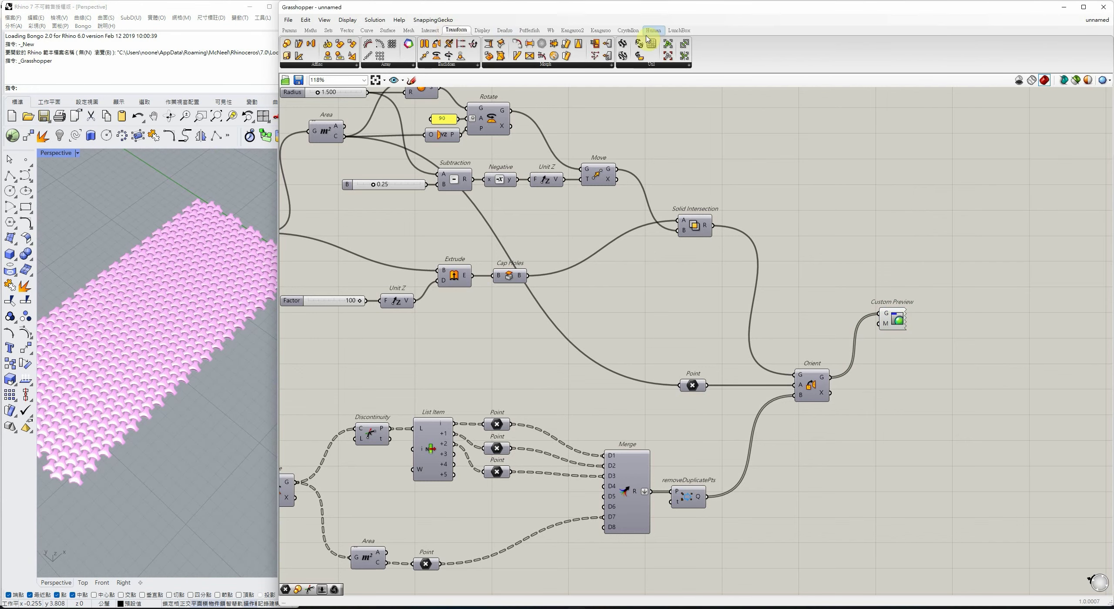
pyautogui.moveTo(897, 387)
pyautogui.mouseDown()
pyautogui.moveTo(907, 375)
pyautogui.moveTo(892, 373)
pyautogui.mouseUp()
pyautogui.moveTo(909, 374); pyautogui.dragTo(884, 380)
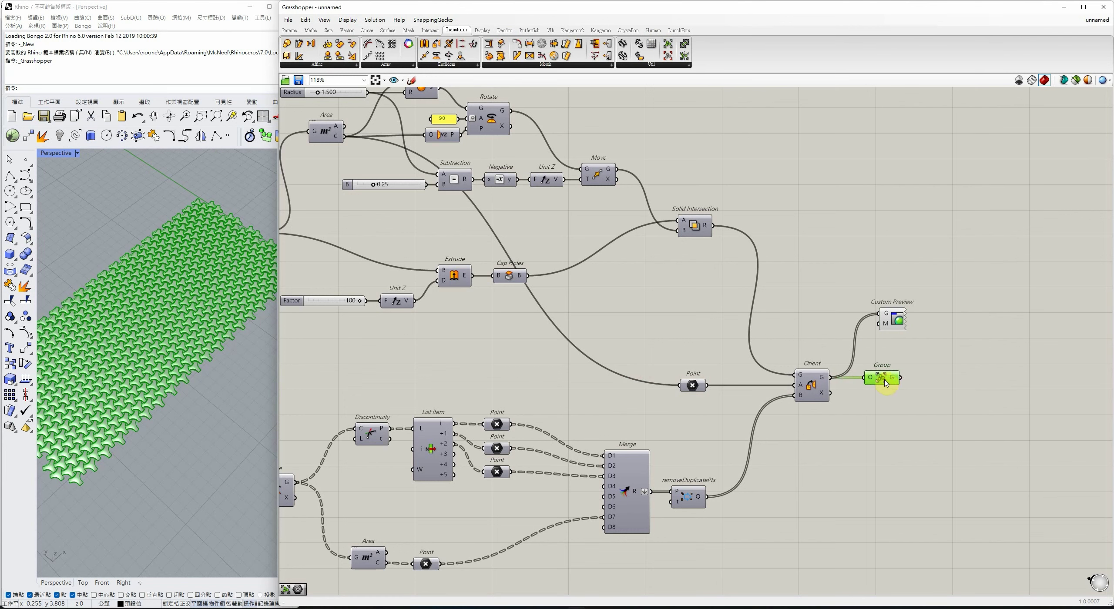
pyautogui.middleClick(887, 383)
pyautogui.click(905, 399)
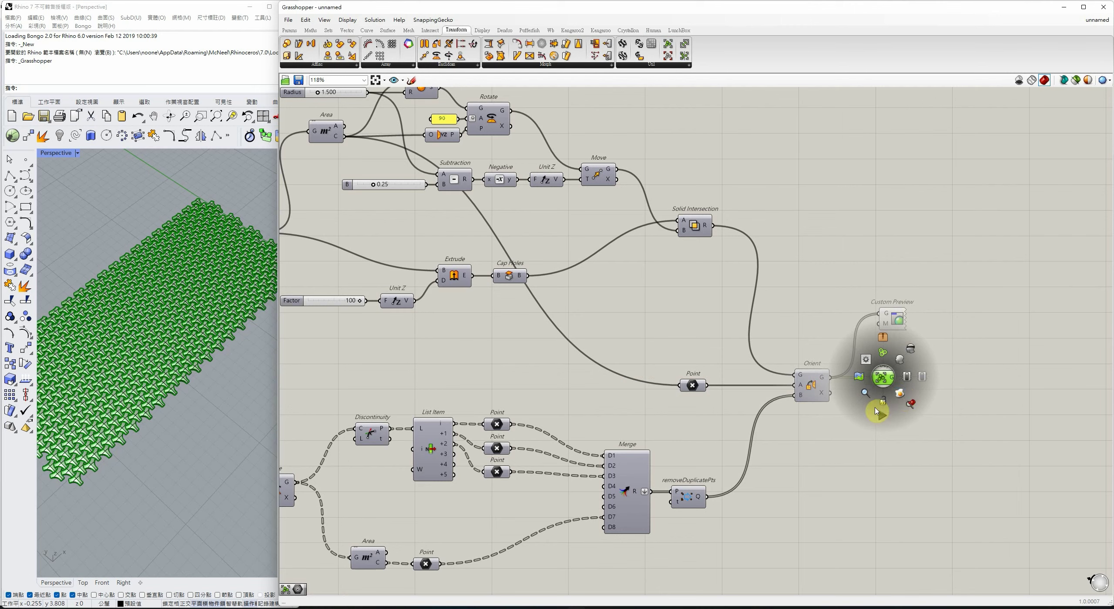
# Collapse the Grasshopper window, maximize Rhino, and move the baked pattern clear of the Grasshopper preview.
pyautogui.doubleClick(486, 9)
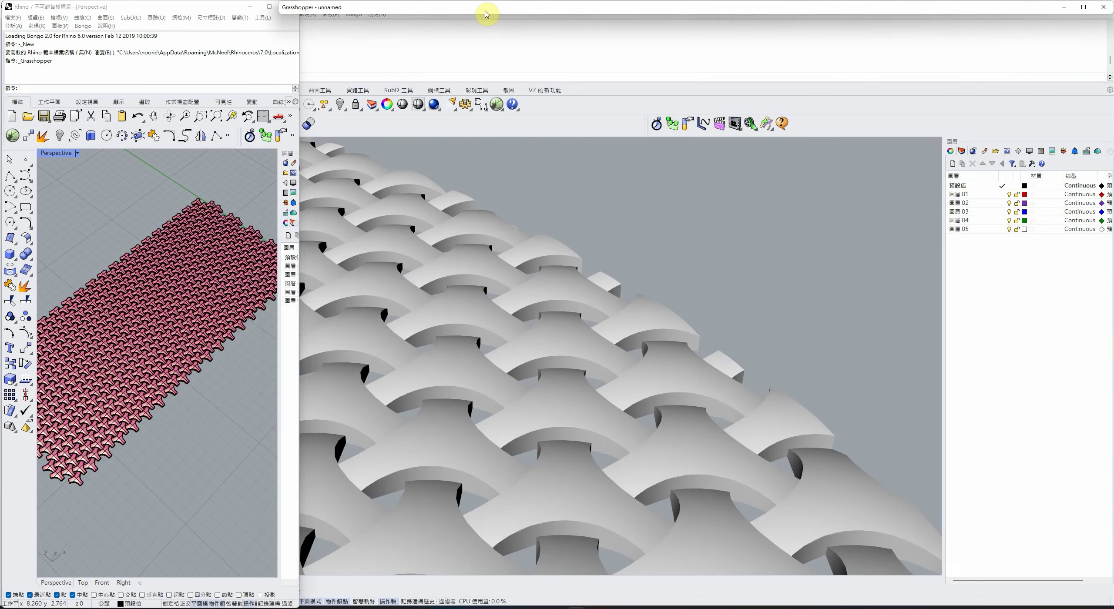
pyautogui.moveTo(194, 9); pyautogui.dragTo(240, 0)
pyautogui.click(545, 348)
pyautogui.moveTo(545, 348); pyautogui.dragTo(644, 315, button='right')
pyautogui.scroll(-4, 597, 305)
pyautogui.moveTo(552, 242); pyautogui.dragTo(658, 410)
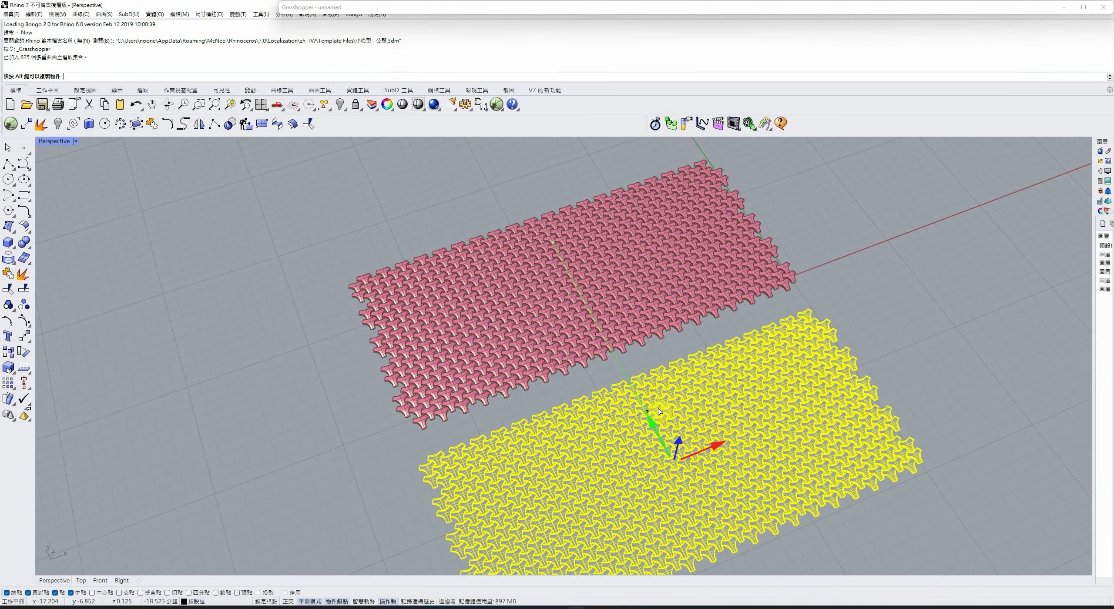
pyautogui.click(907, 285)
# Set the Perspective viewport to the Shaded display mode and inspect the baked woven pattern up close.
pyautogui.moveTo(801, 327); pyautogui.dragTo(792, 308, button='right')
pyautogui.keyDown('shift'); pyautogui.moveTo(805, 483); pyautogui.dragTo(725, 369, button='right'); pyautogui.keyUp('shift')
pyautogui.scroll(2, 725, 369)
pyautogui.middleClick(733, 421)
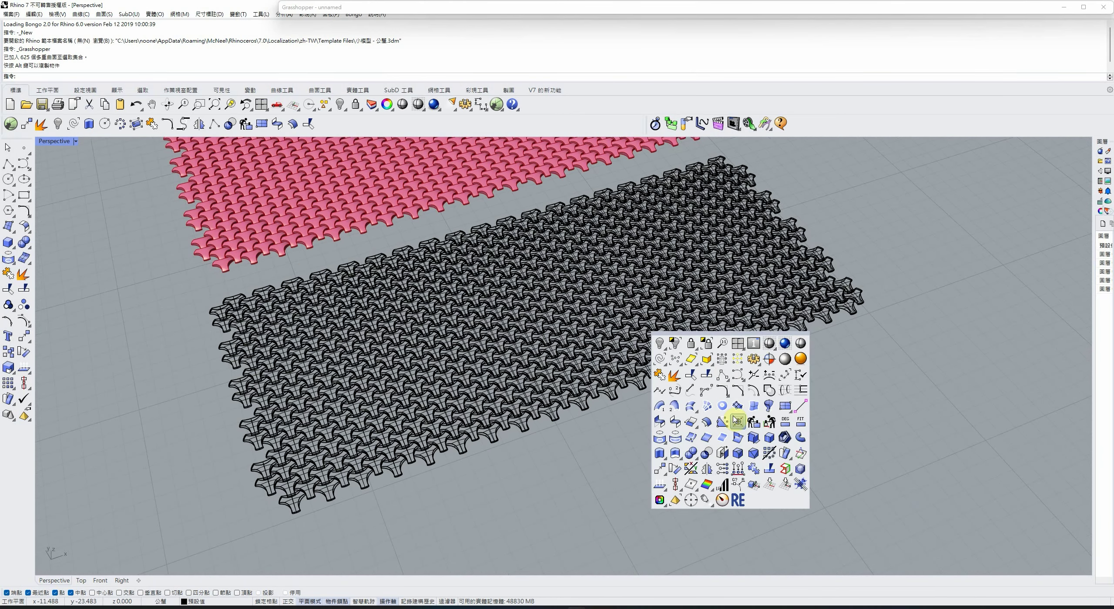
pyautogui.click(754, 348)
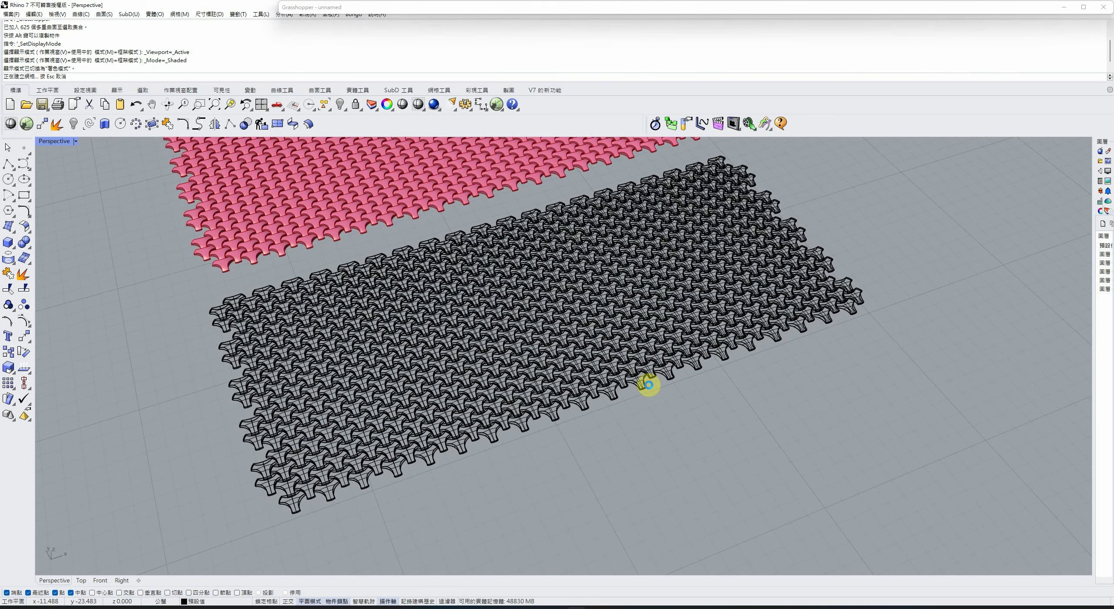
pyautogui.scroll(5, 557, 373)
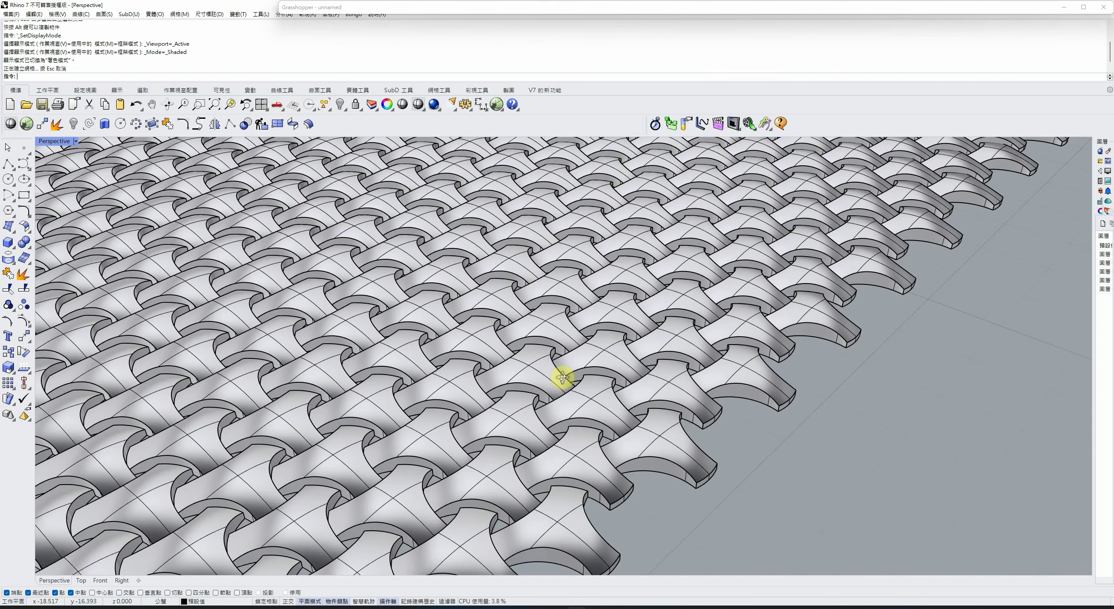
pyautogui.moveTo(563, 378); pyautogui.dragTo(601, 349, button='right')
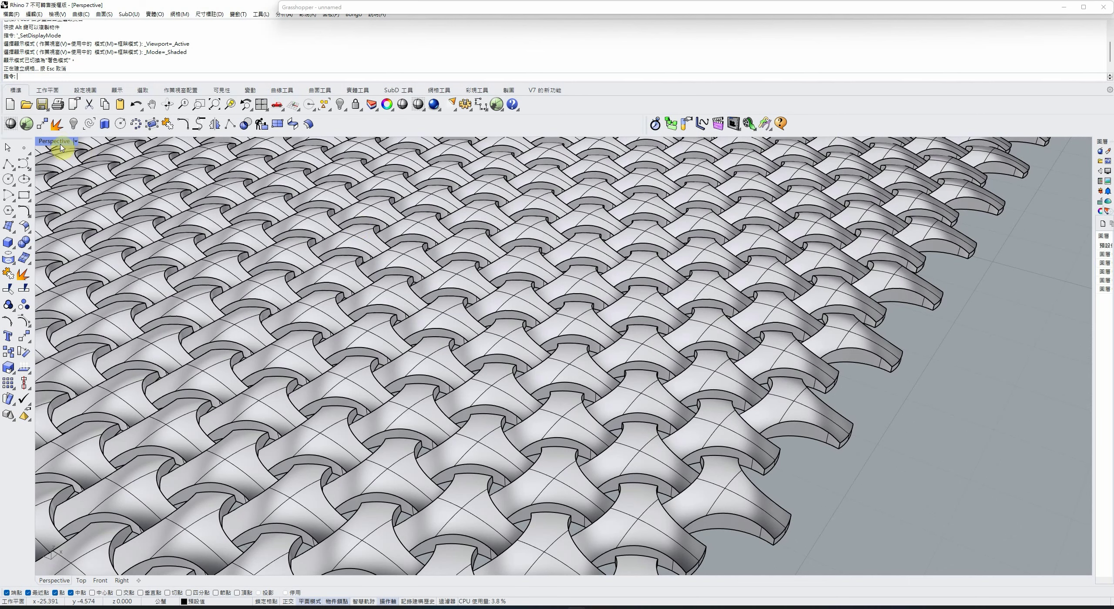
# Display the Perspective viewport in Arctic mode with render materials and examine the weave from several angles and distances.
pyautogui.click(75, 141)
pyautogui.click(101, 274)
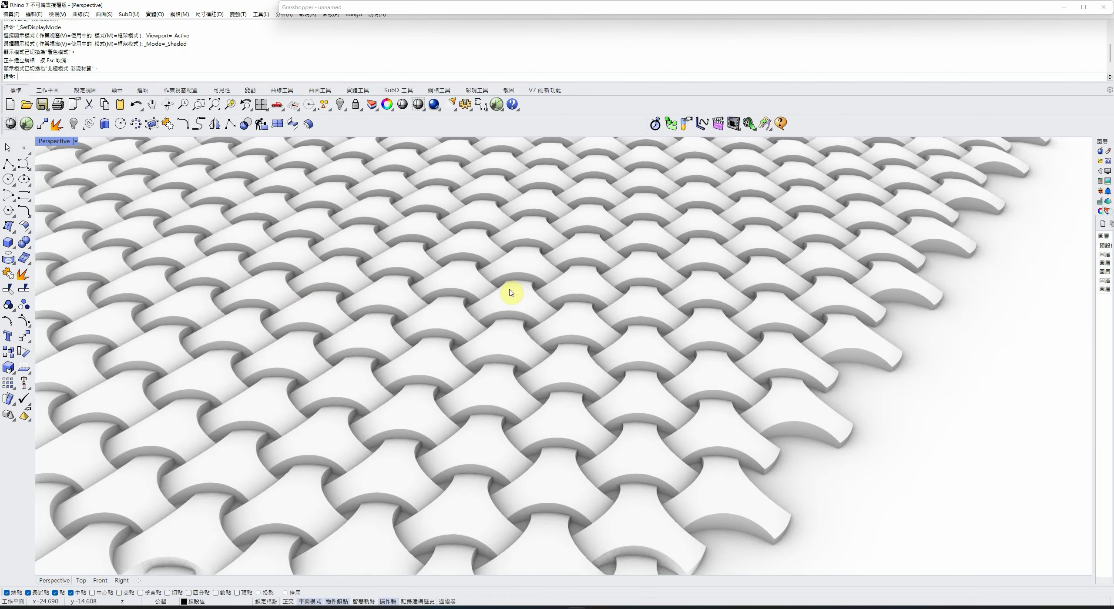
pyautogui.moveTo(509, 294); pyautogui.dragTo(555, 333, button='right')
pyautogui.scroll(-6, 587, 303)
pyautogui.scroll(6, 579, 307)
pyautogui.scroll(3, 542, 356)
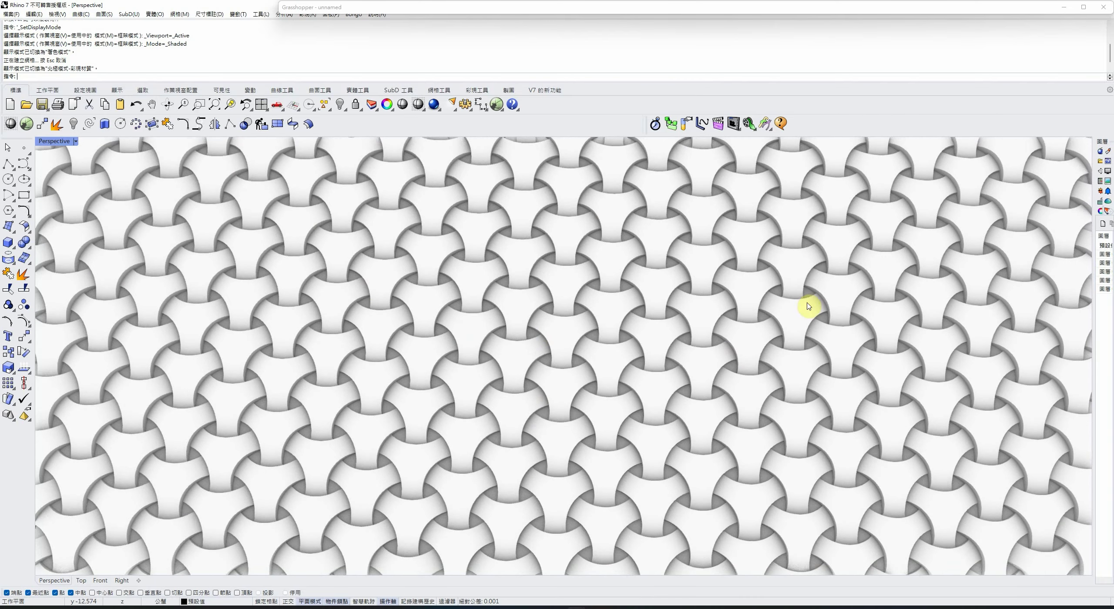
pyautogui.moveTo(611, 353); pyautogui.dragTo(629, 340, button='right')
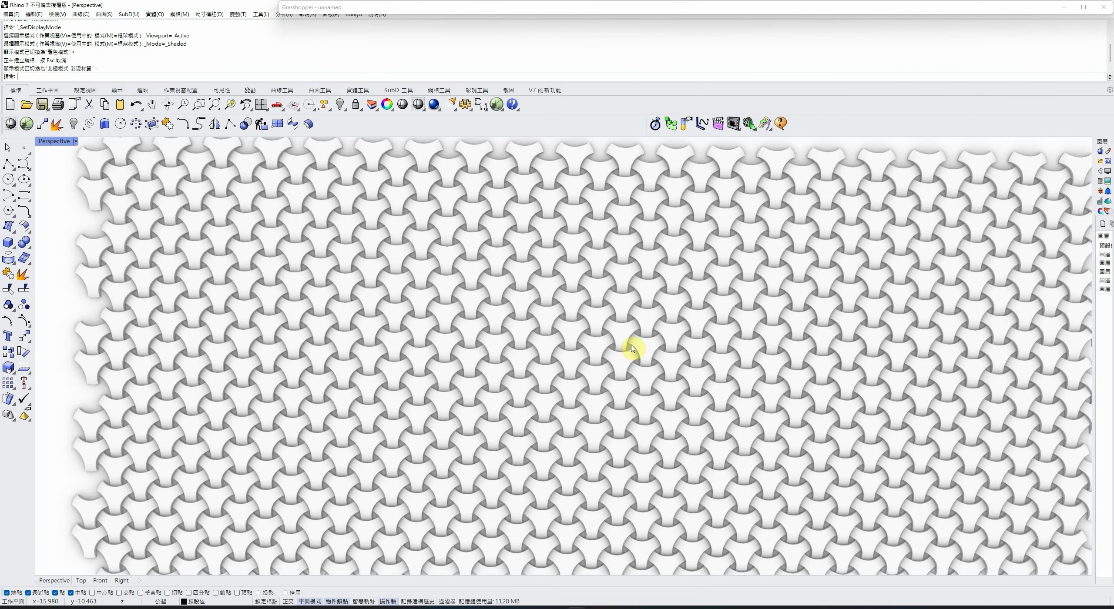
# Return the Perspective viewport to the Shaded display mode and view the weave at a lower angle.
pyautogui.click(62, 143)
pyautogui.click(82, 181)
pyautogui.moveTo(356, 257)
pyautogui.mouseDown(button='right')
pyautogui.moveTo(498, 295)
pyautogui.moveTo(510, 261)
pyautogui.moveTo(460, 236)
pyautogui.mouseUp(button='right')
# Review the solid, grid and Orient sections of the Grasshopper definition, and return to the baked pattern in Rhino.
pyautogui.click(713, 11)
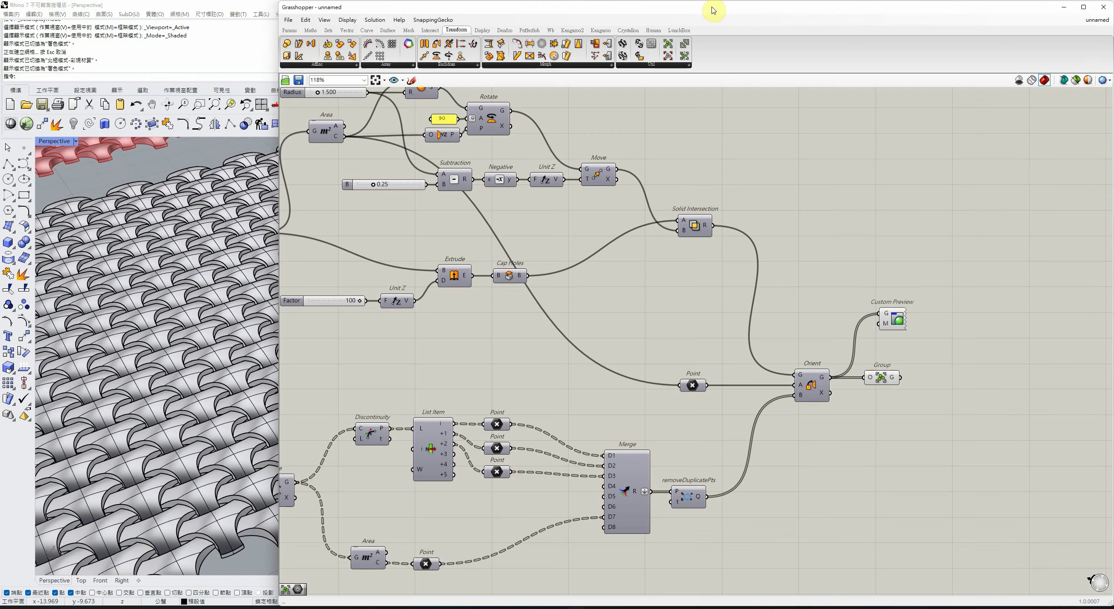
pyautogui.moveTo(592, 331); pyautogui.dragTo(777, 332, button='right')
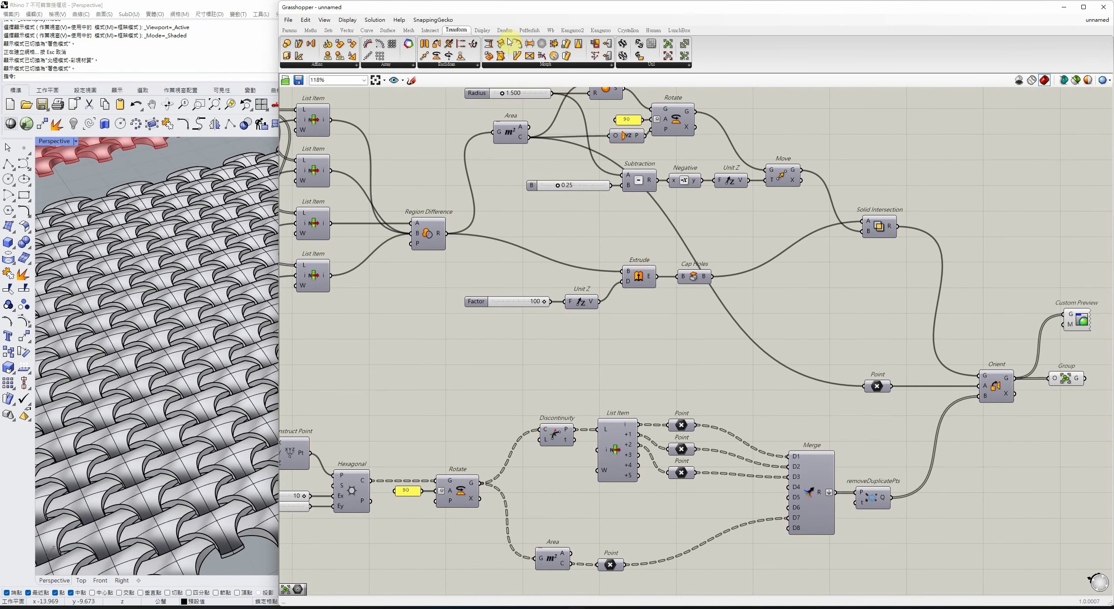
pyautogui.doubleClick(534, 12)
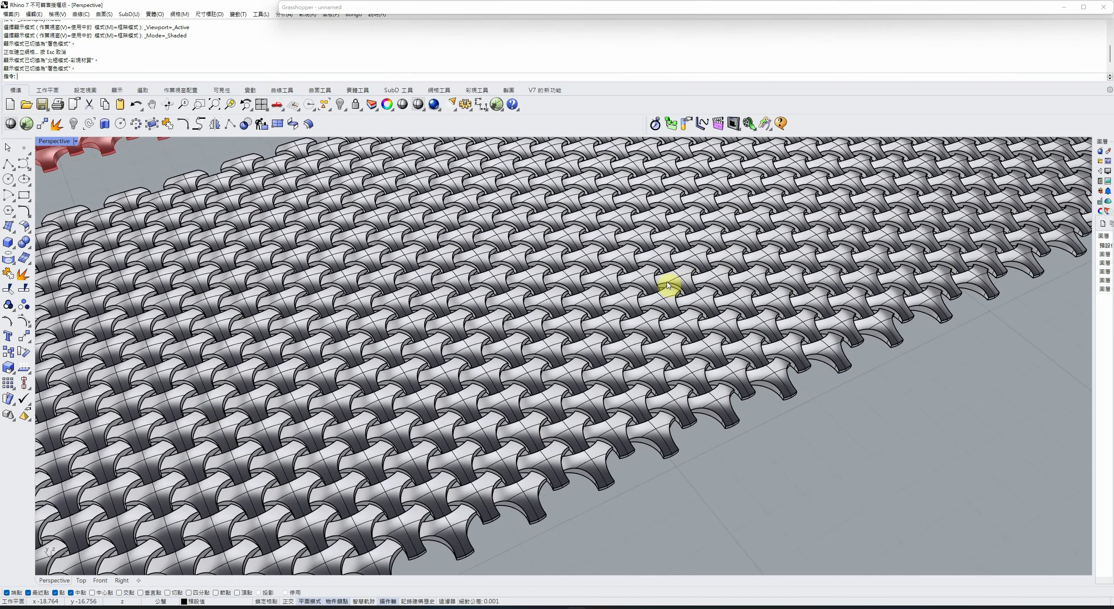
pyautogui.moveTo(668, 285); pyautogui.dragTo(652, 310, button='right')
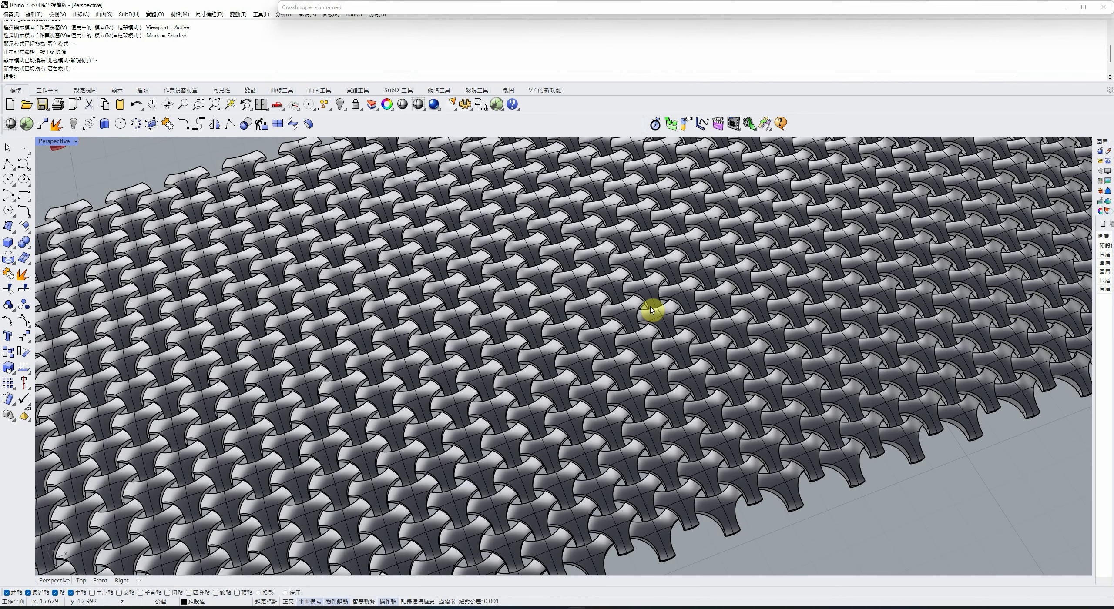